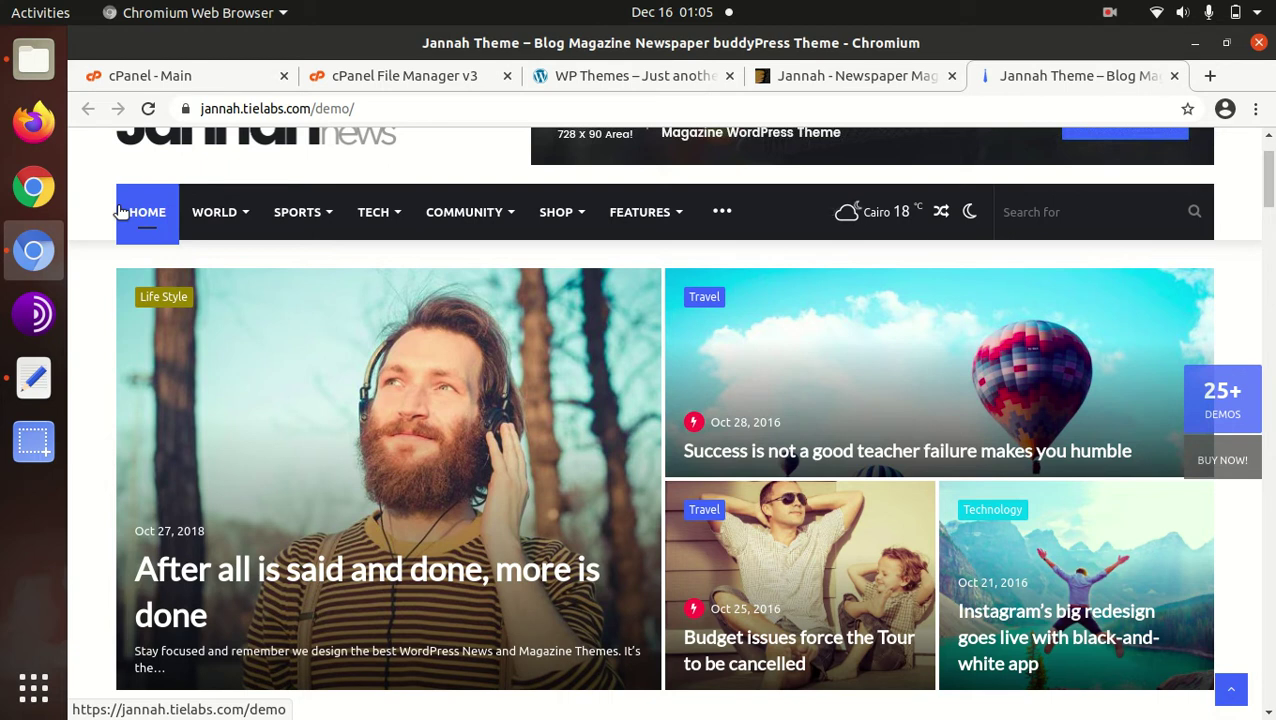
- Switch to the ThemeForest Jannah product page and highlight the end of its title
scroll(340, 330, up, 2)
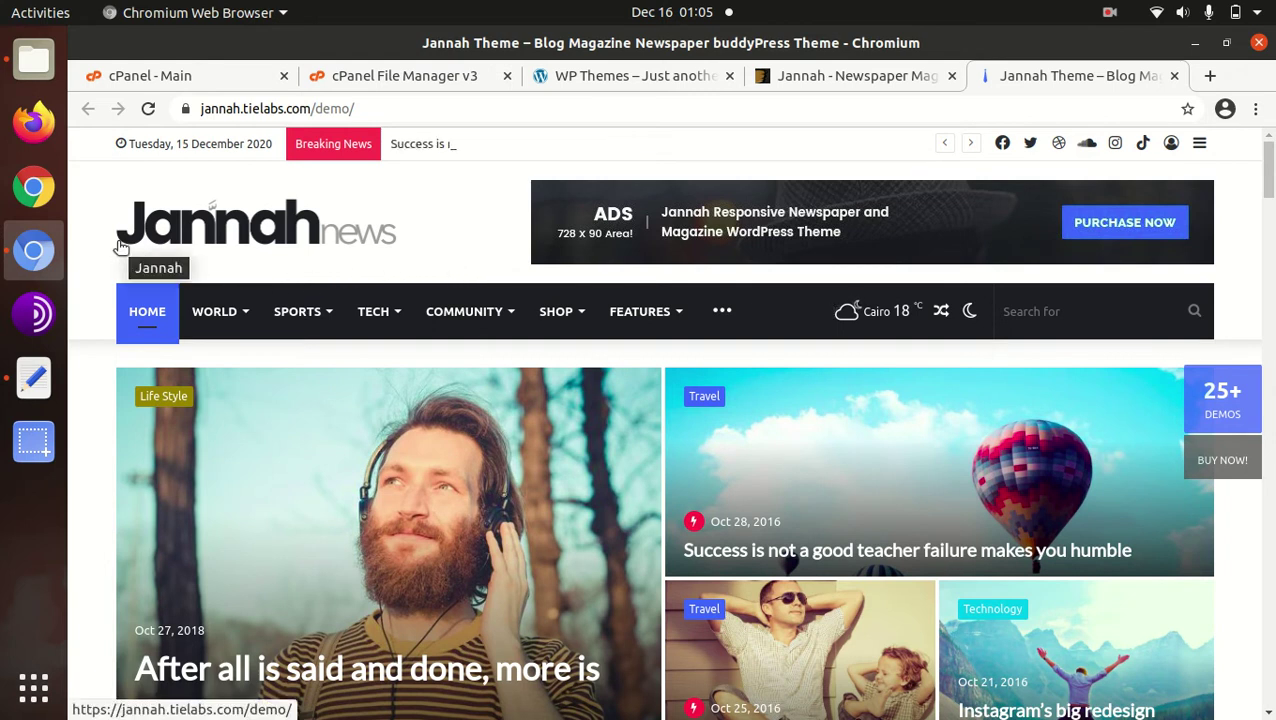
click(843, 78)
scroll(435, 409, up, 3)
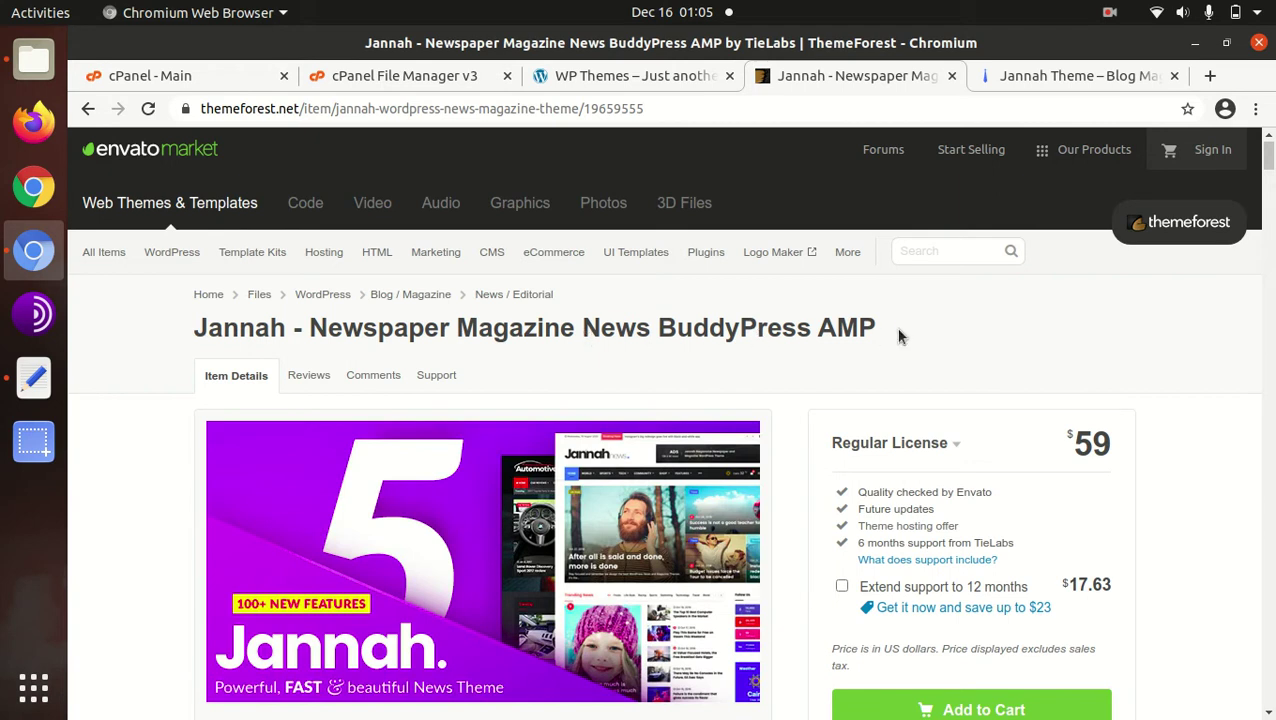
drag(866, 327, 797, 320)
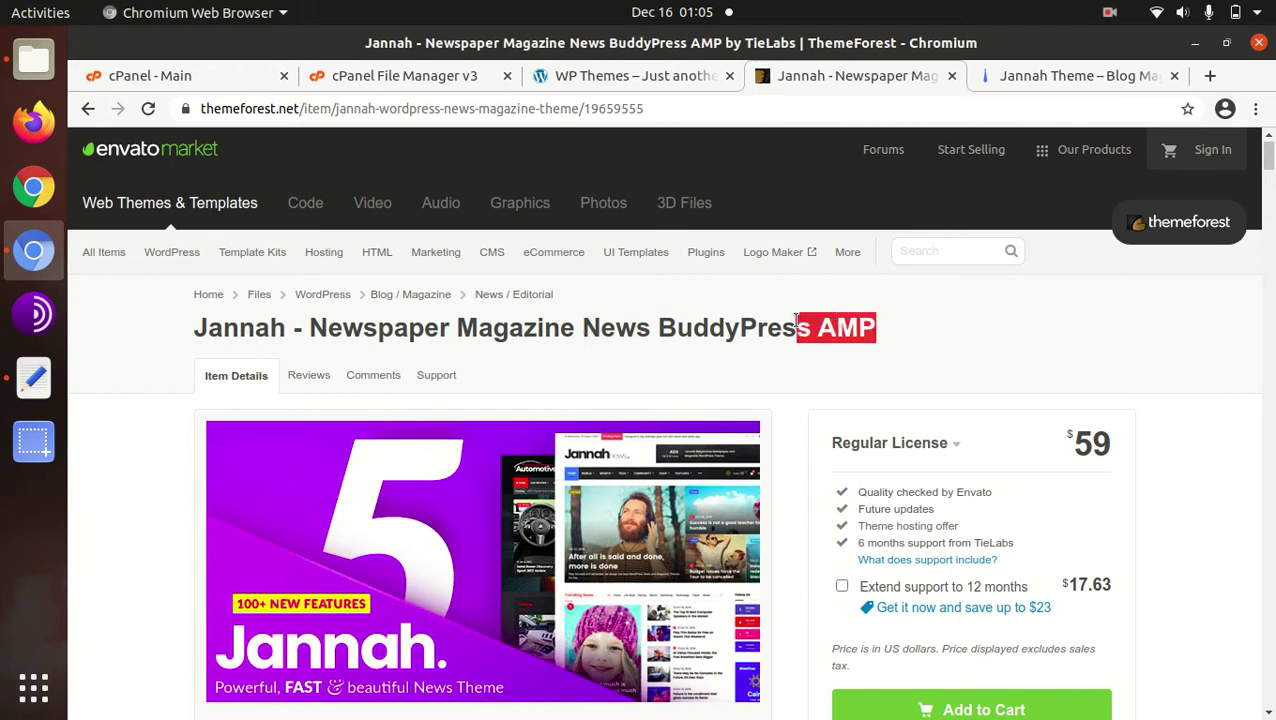
click(741, 371)
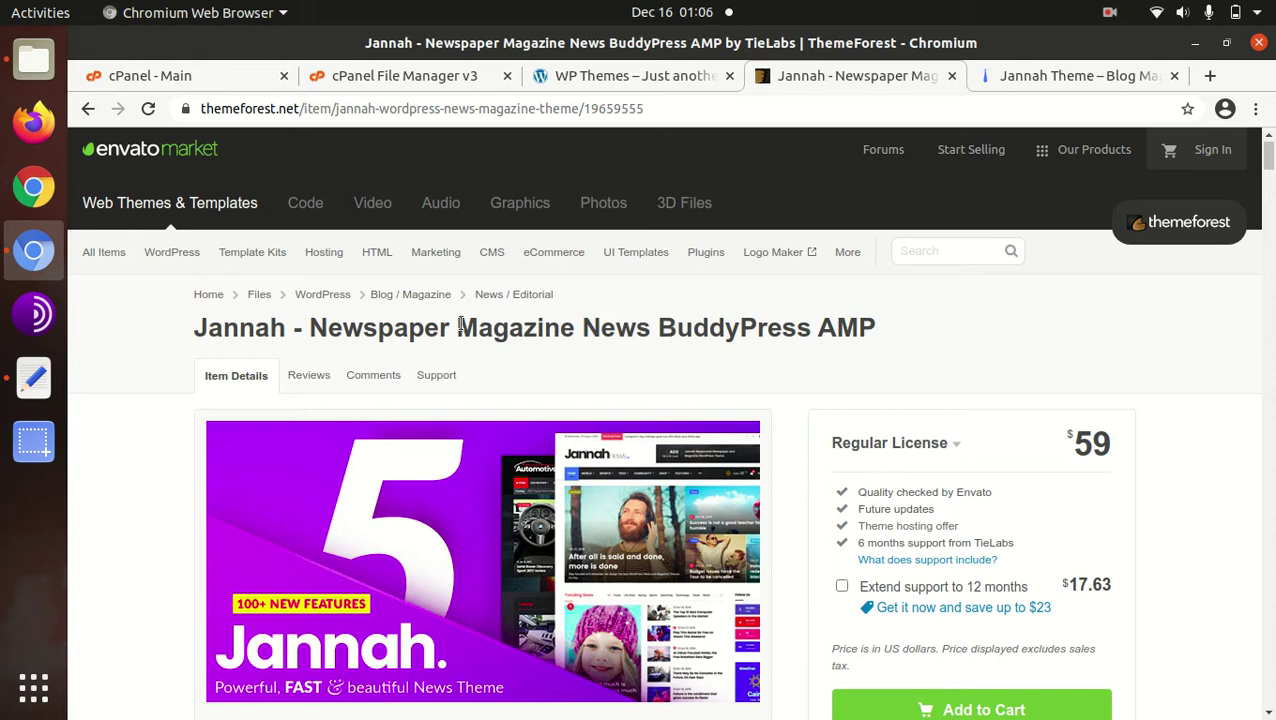
- Scroll down the product page and highlight the sales count and the Created date
scroll(443, 324, down, 1)
scroll(600, 345, down, 3)
scroll(685, 356, down, 2)
scroll(688, 357, down, 2)
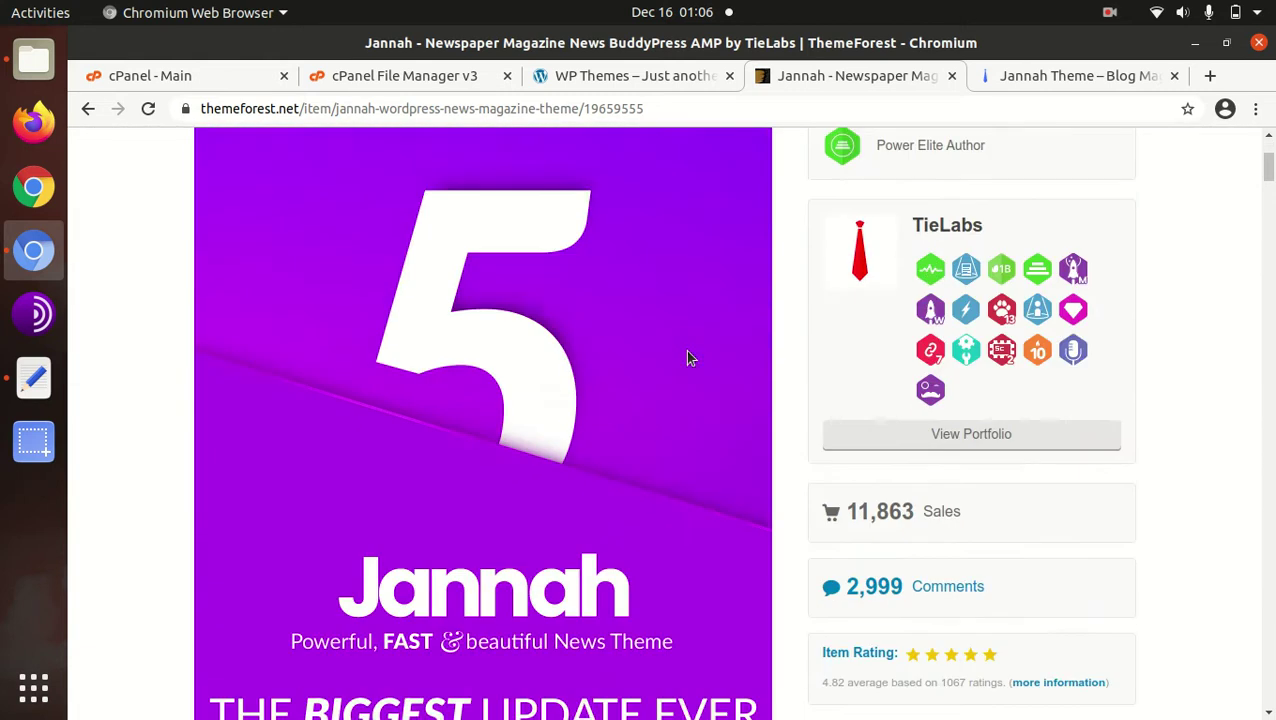
scroll(687, 357, down, 2)
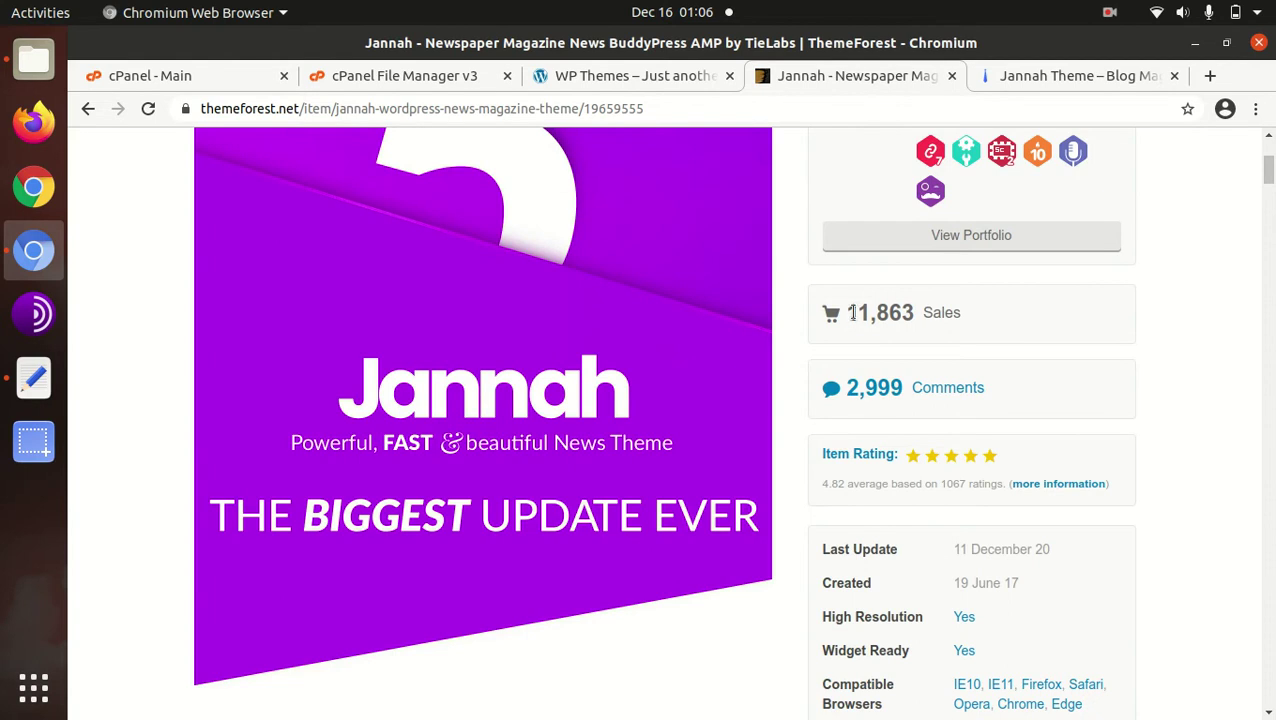
drag(851, 313, 915, 313)
scroll(1085, 342, down, 2)
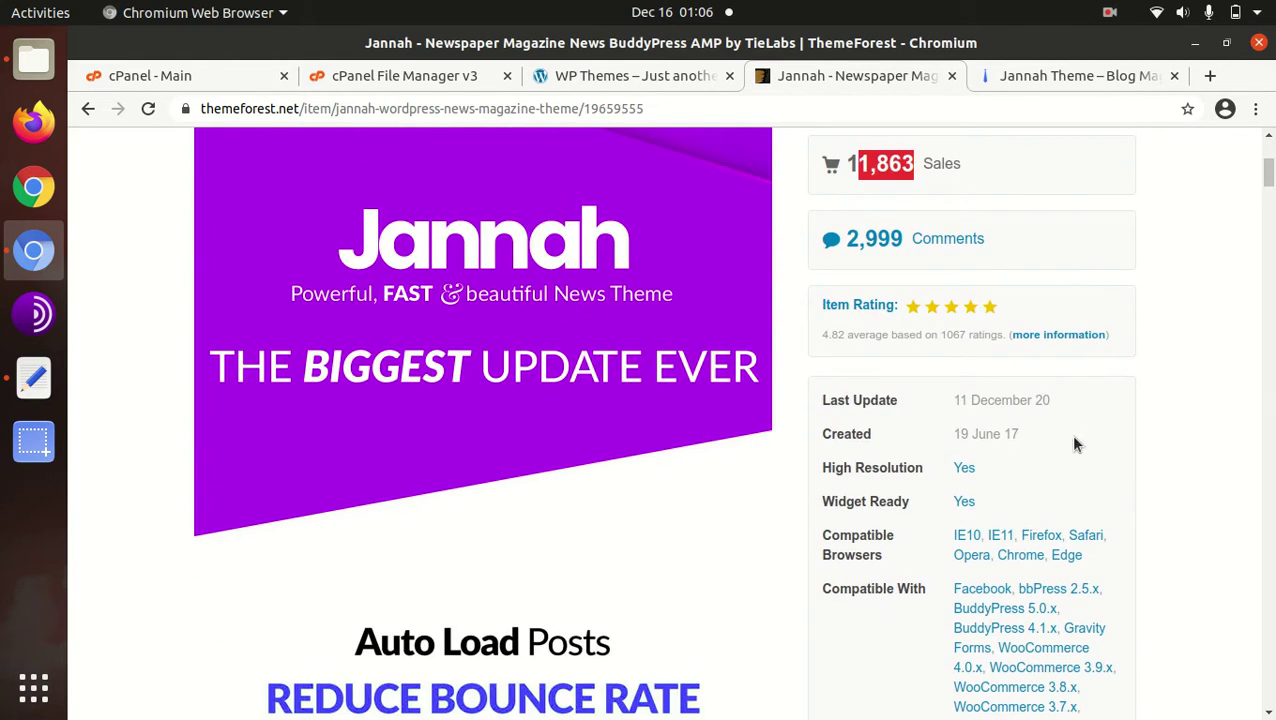
drag(1060, 434, 958, 430)
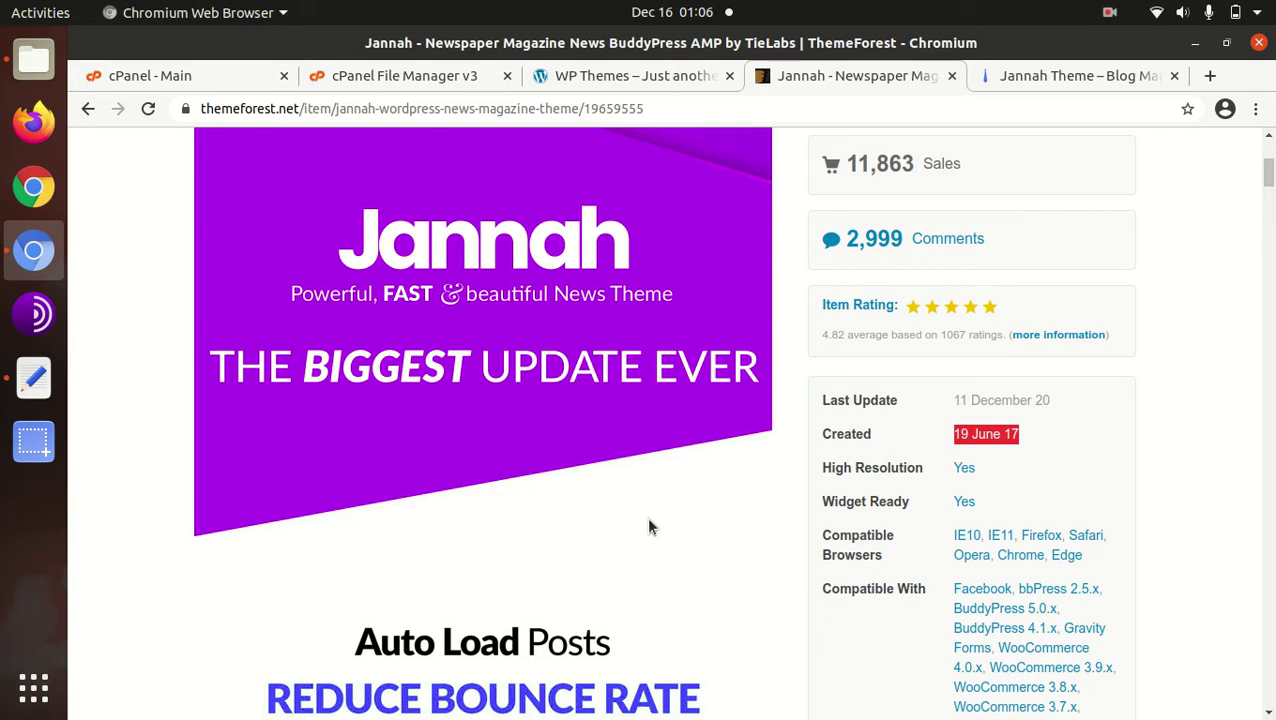
- Highlight the creation date 19 June 17, last update 11 December 20, and Power Elite Author label
click(1121, 450)
drag(1022, 436, 952, 436)
drag(1055, 401, 960, 400)
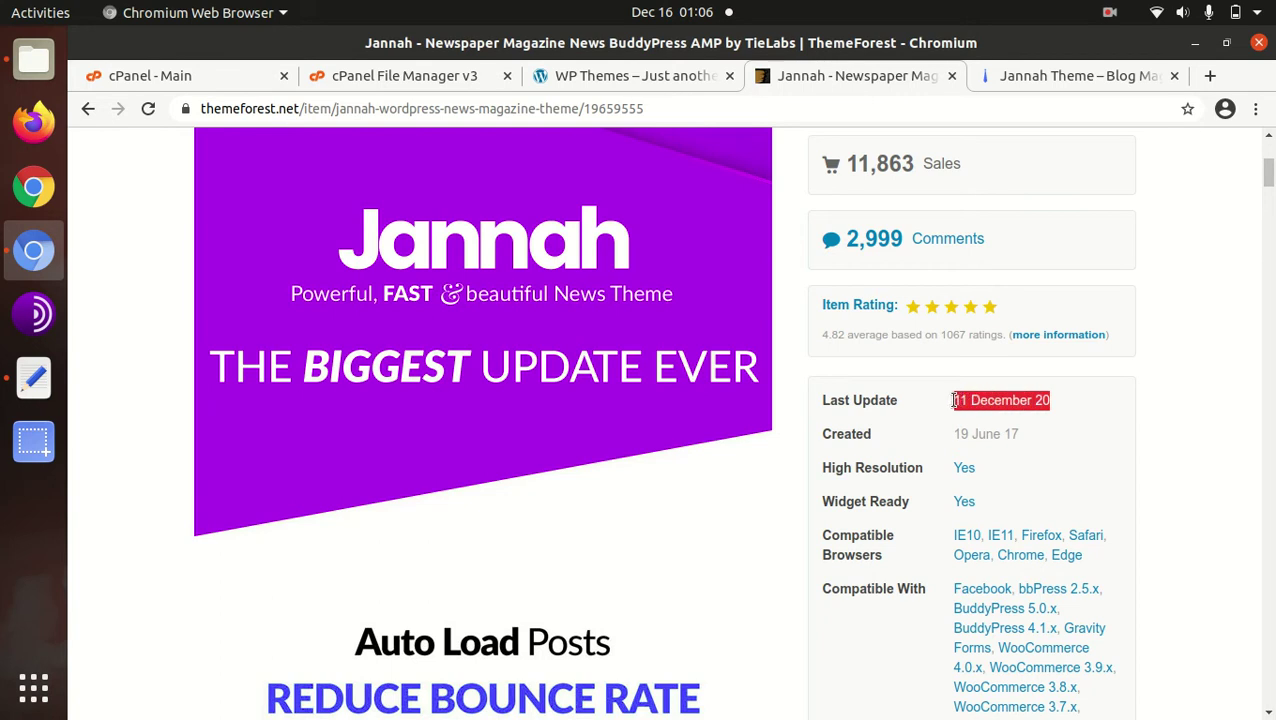
scroll(916, 532, up, 5)
scroll(916, 532, up, 5)
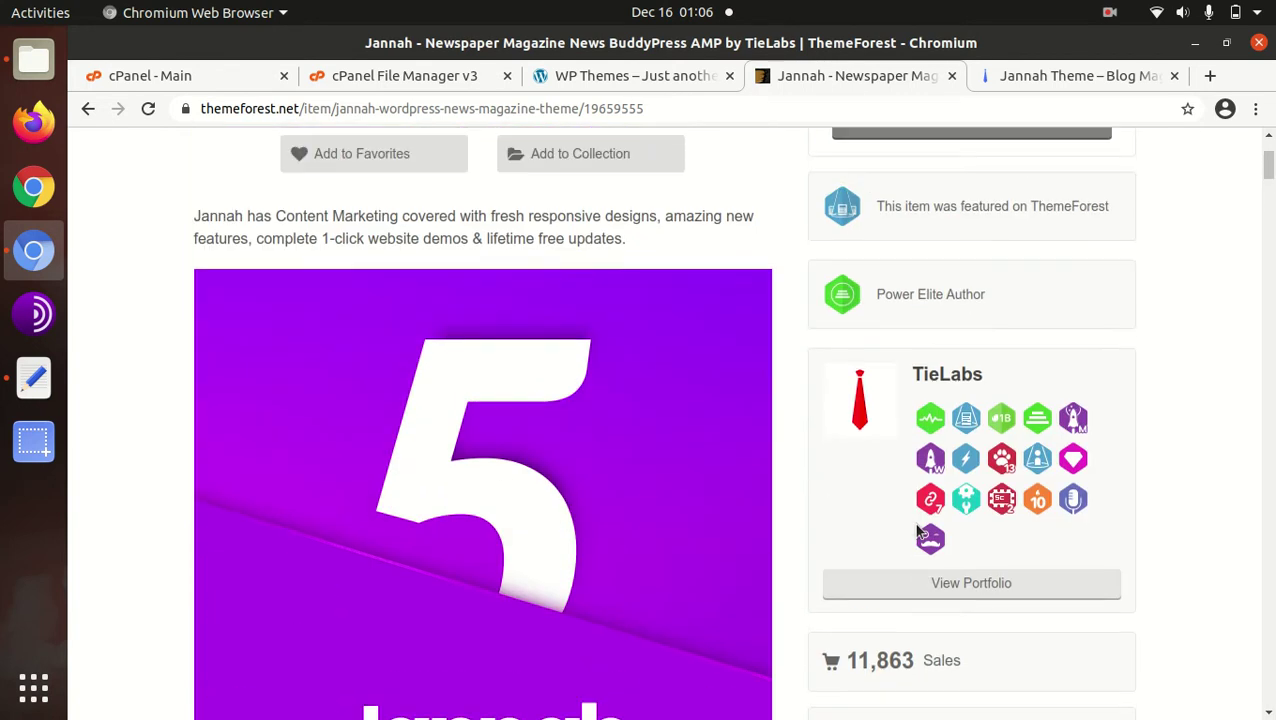
scroll(932, 518, up, 2)
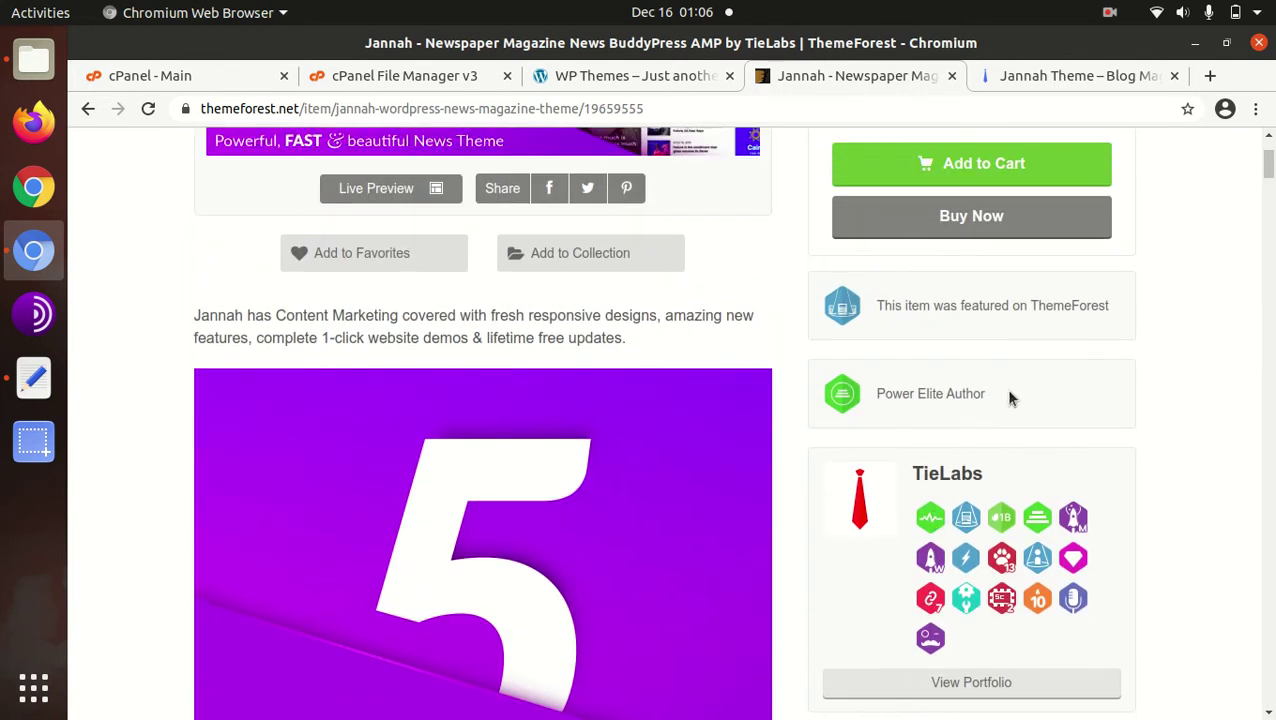
drag(1000, 397, 864, 400)
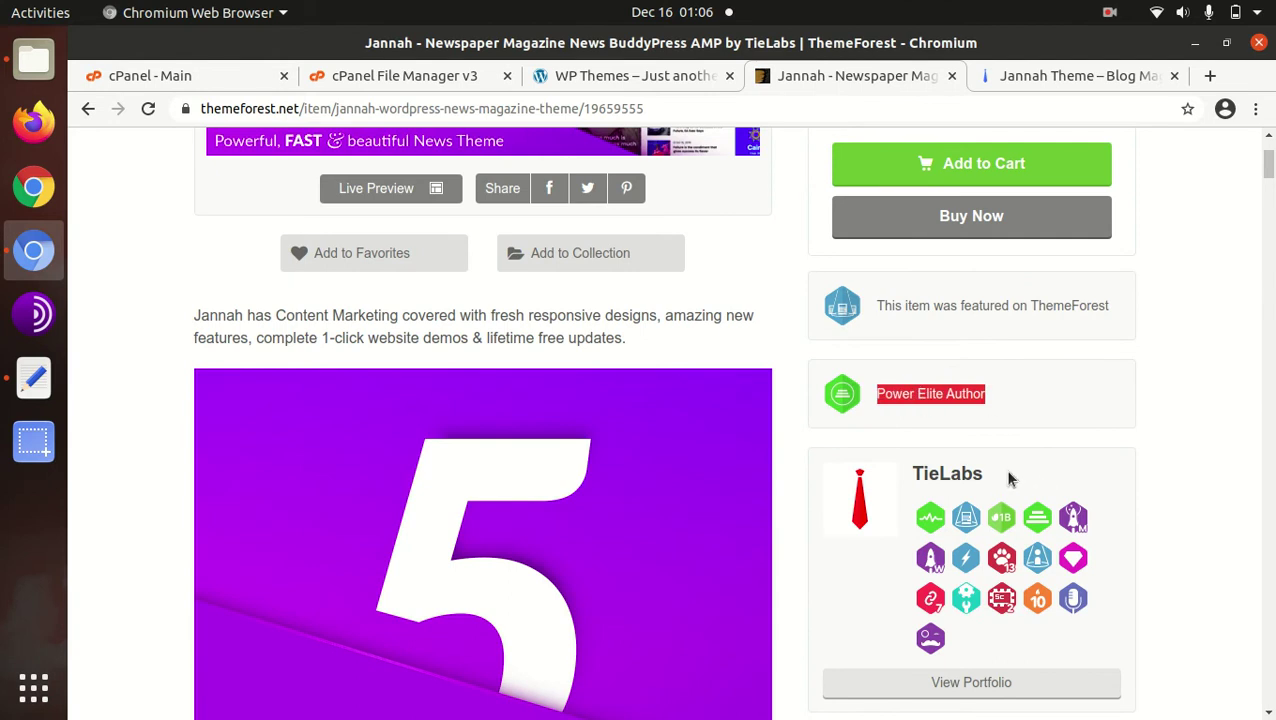
- Scroll up and down through the Jannah item details on ThemeForest
scroll(829, 544, up, 2)
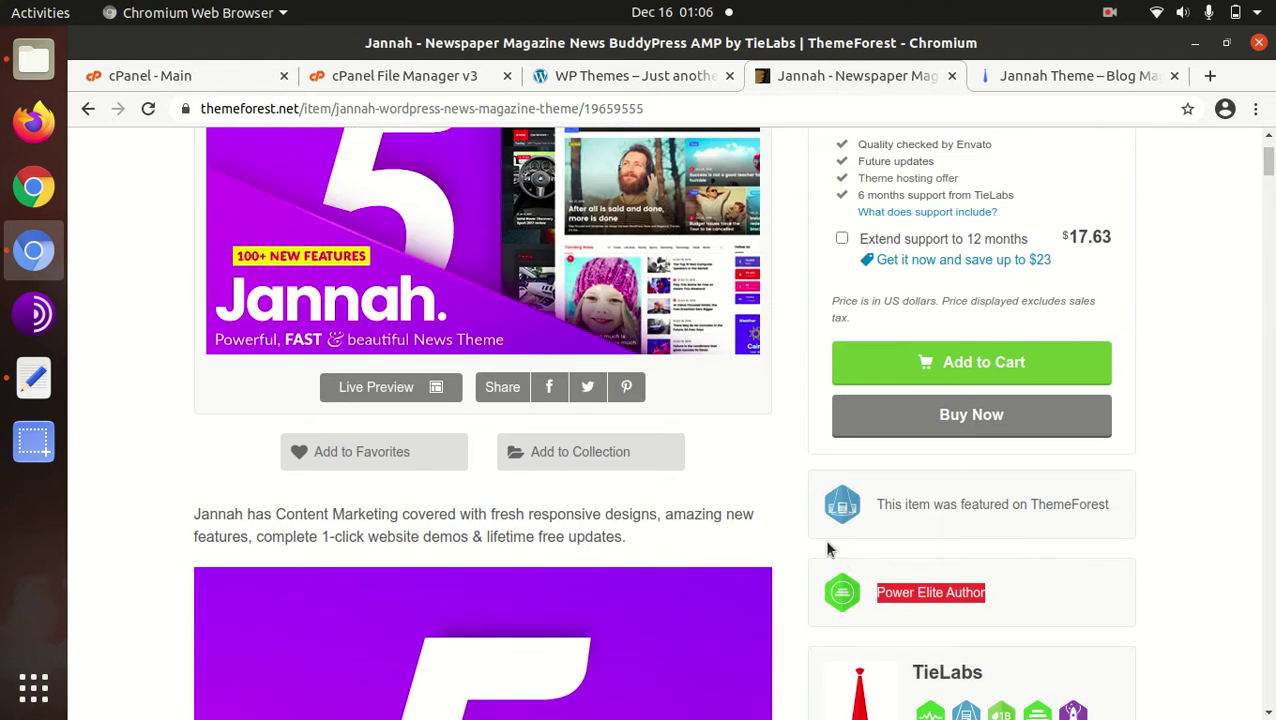
scroll(779, 501, up, 2)
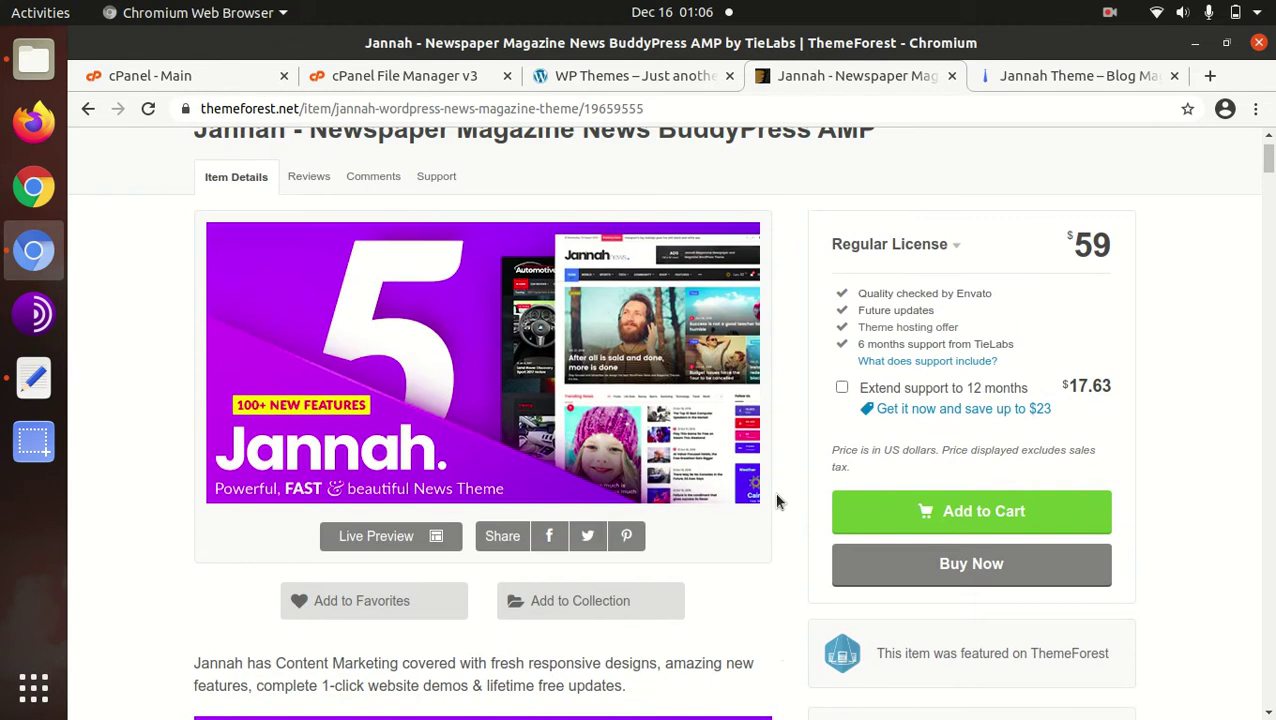
scroll(779, 501, up, 1)
scroll(779, 501, down, 1)
scroll(779, 501, down, 2)
scroll(779, 501, down, 2)
scroll(779, 501, down, 1)
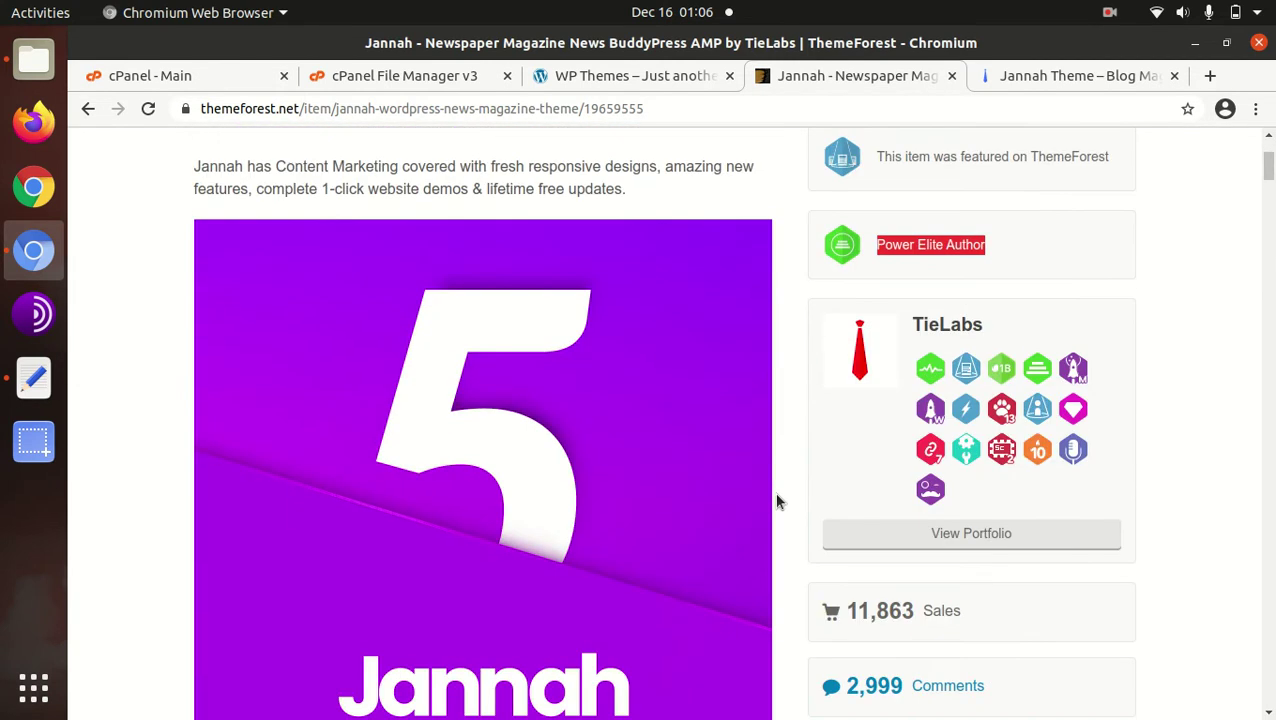
scroll(779, 501, down, 2)
scroll(779, 501, down, 2)
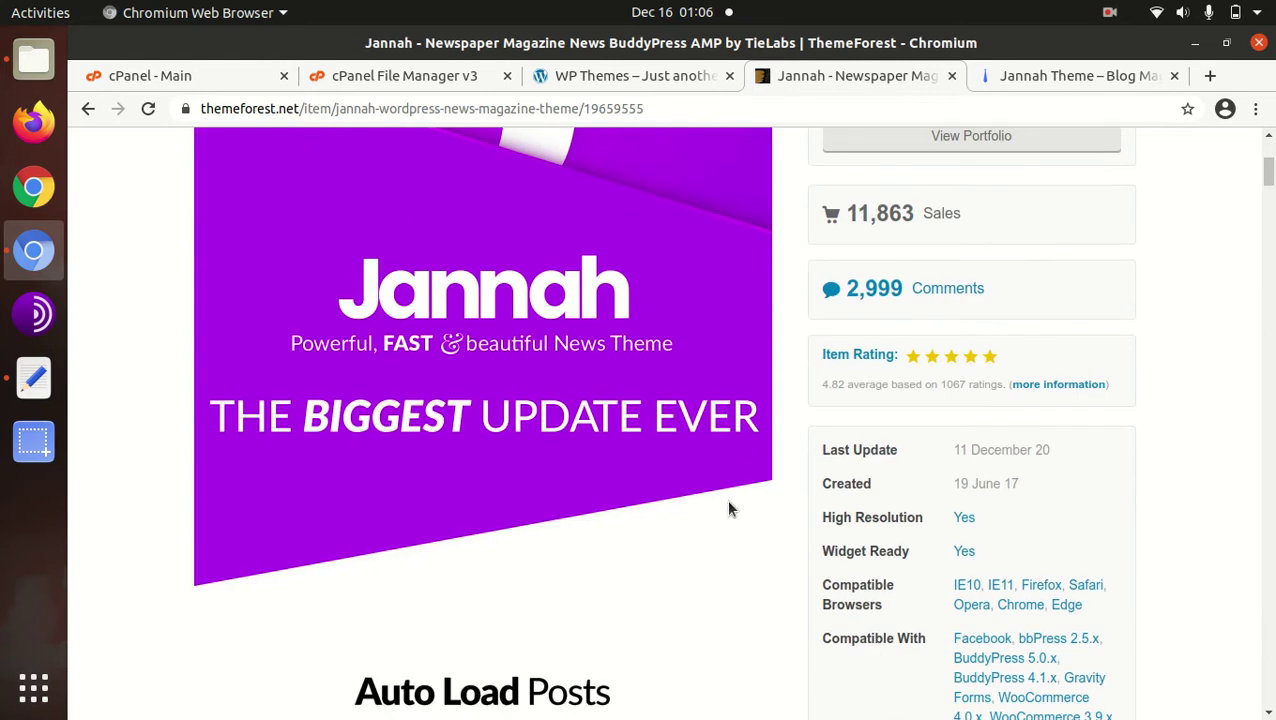
scroll(716, 510, up, 1)
scroll(716, 510, up, 2)
scroll(716, 510, up, 2)
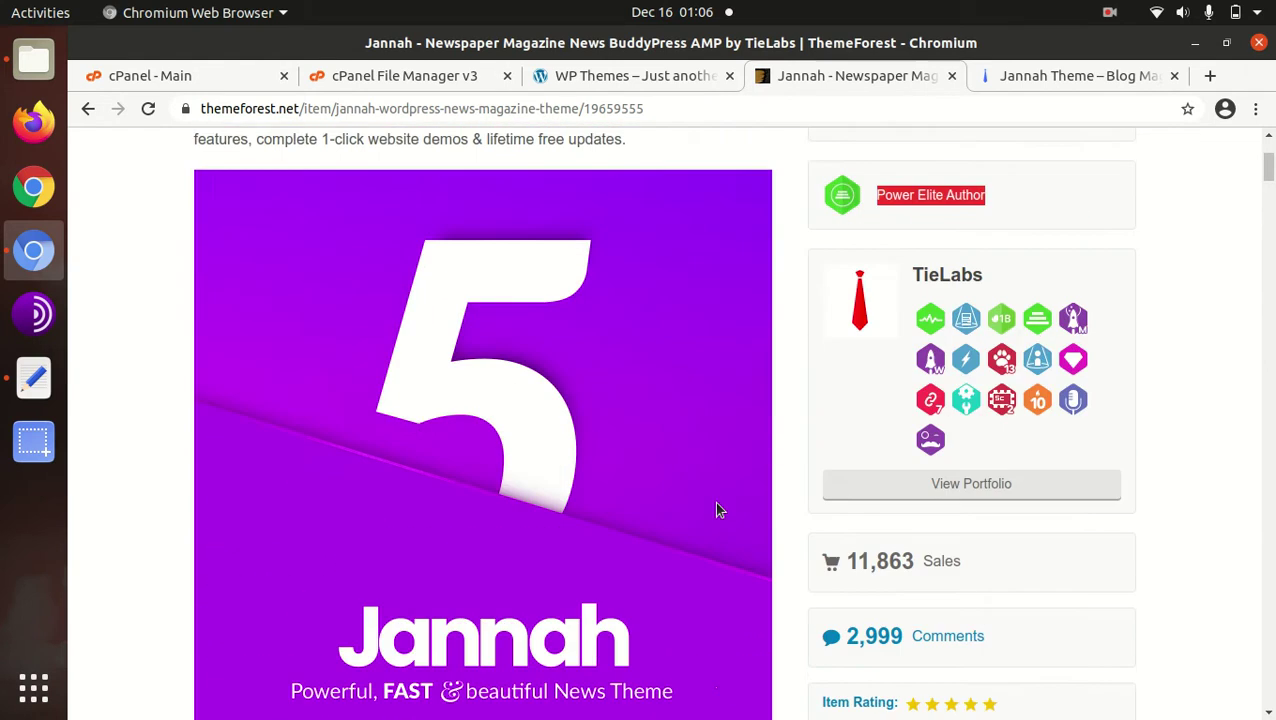
scroll(716, 510, up, 3)
scroll(781, 460, up, 2)
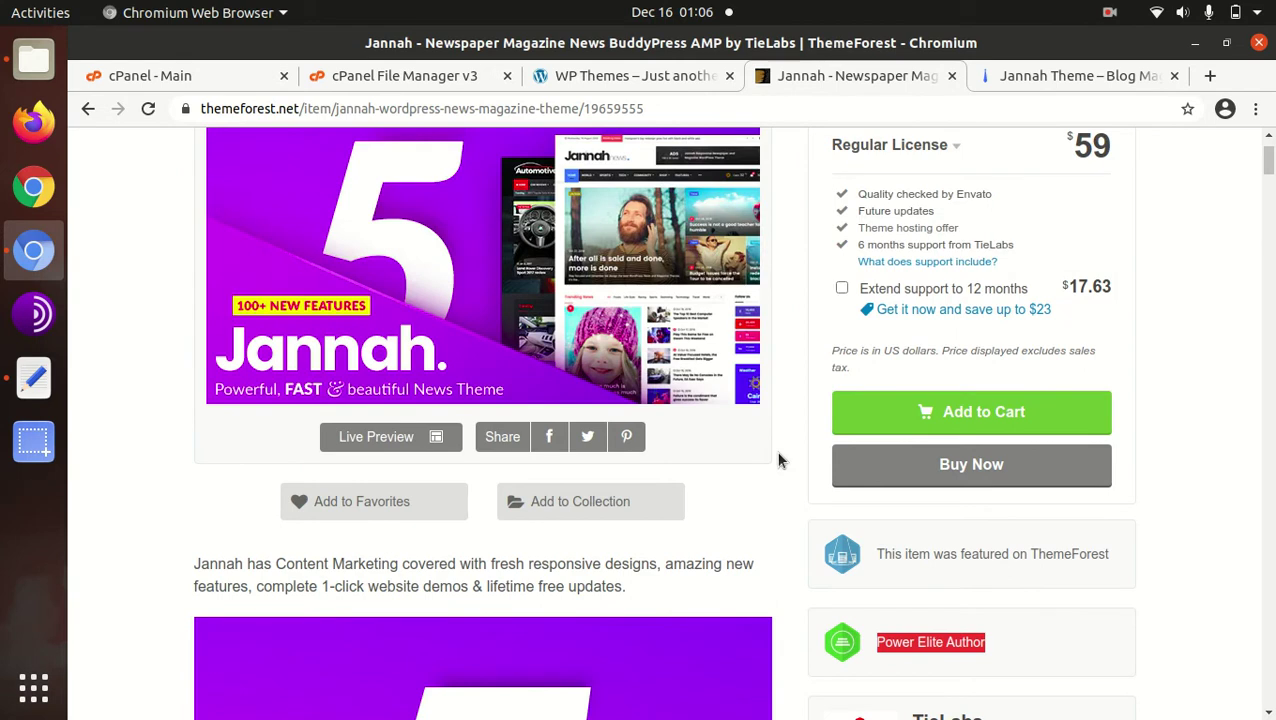
scroll(779, 463, up, 1)
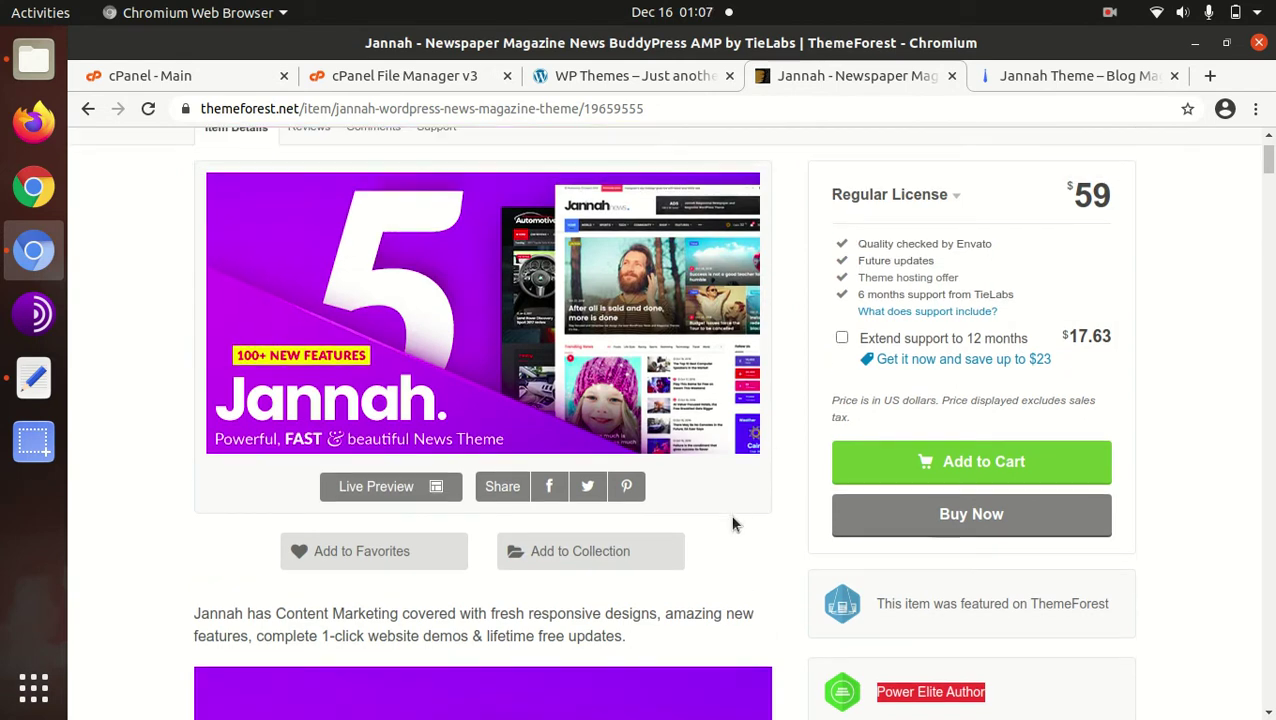
scroll(737, 520, up, 3)
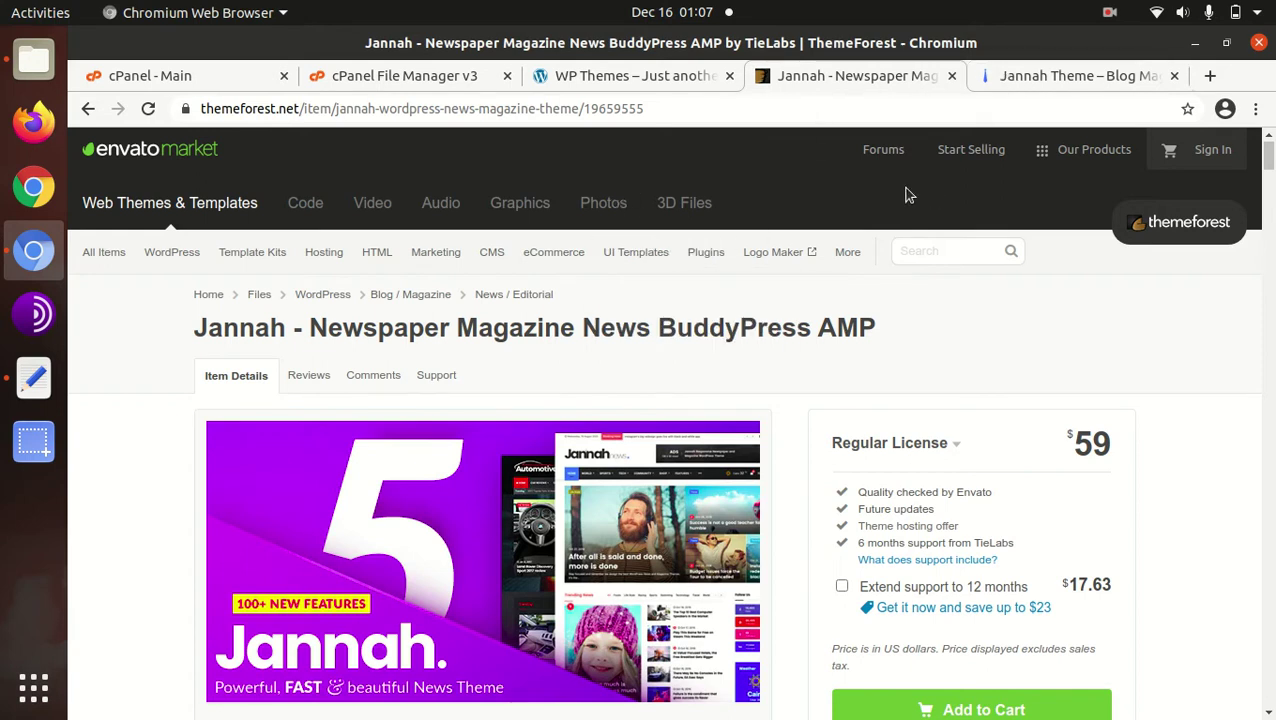
- Briefly visit the Jannah demo tab, return, and open Live Preview in a new tab
click(1027, 82)
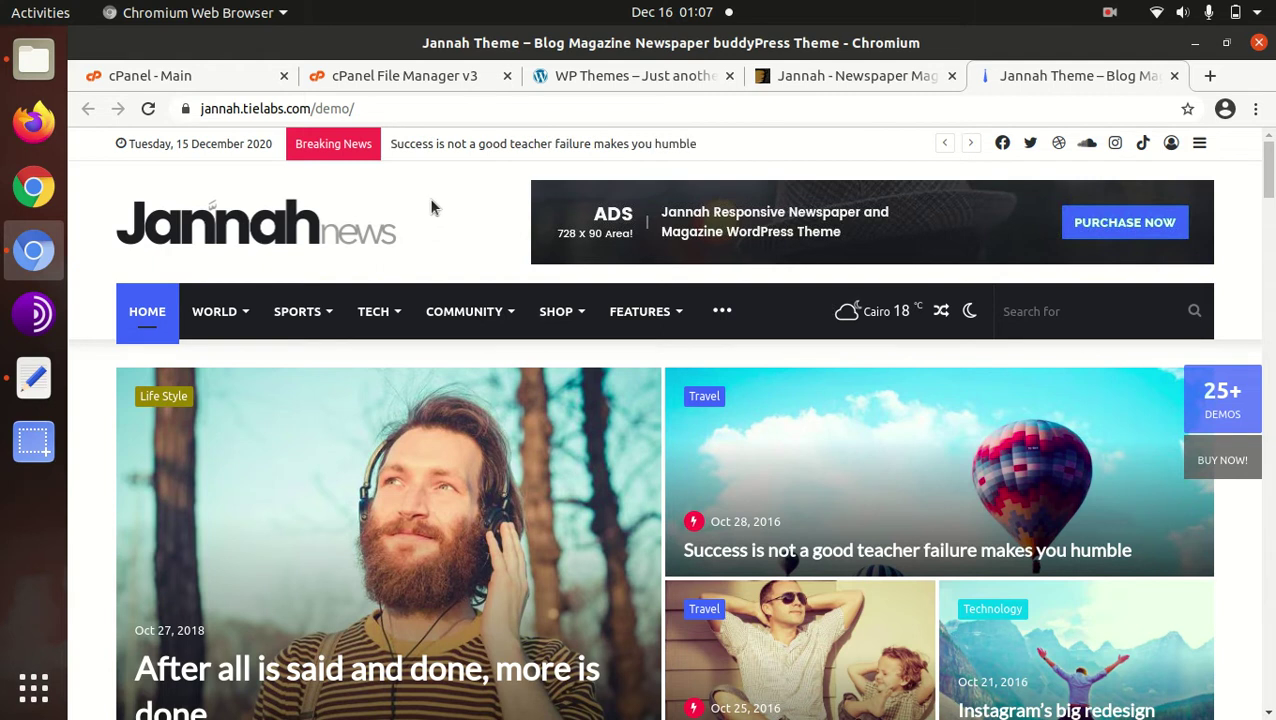
click(826, 77)
scroll(672, 262, down, 5)
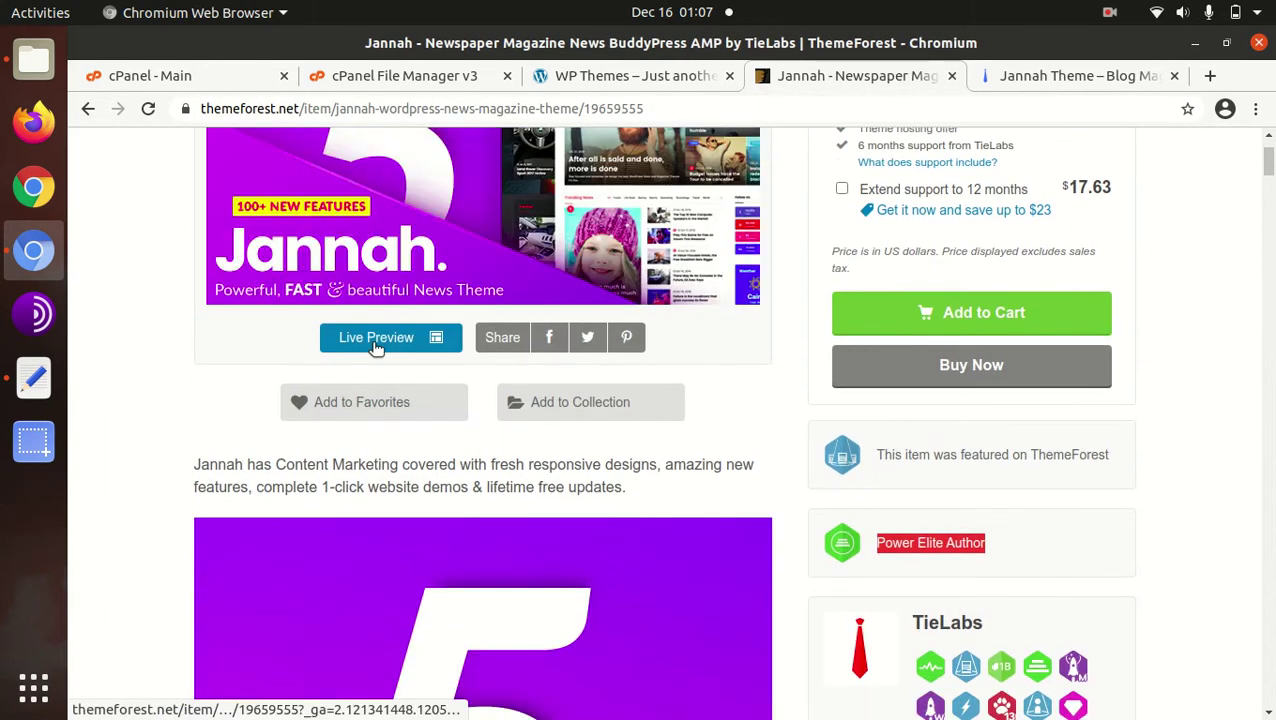
middle_click(376, 340)
click(920, 77)
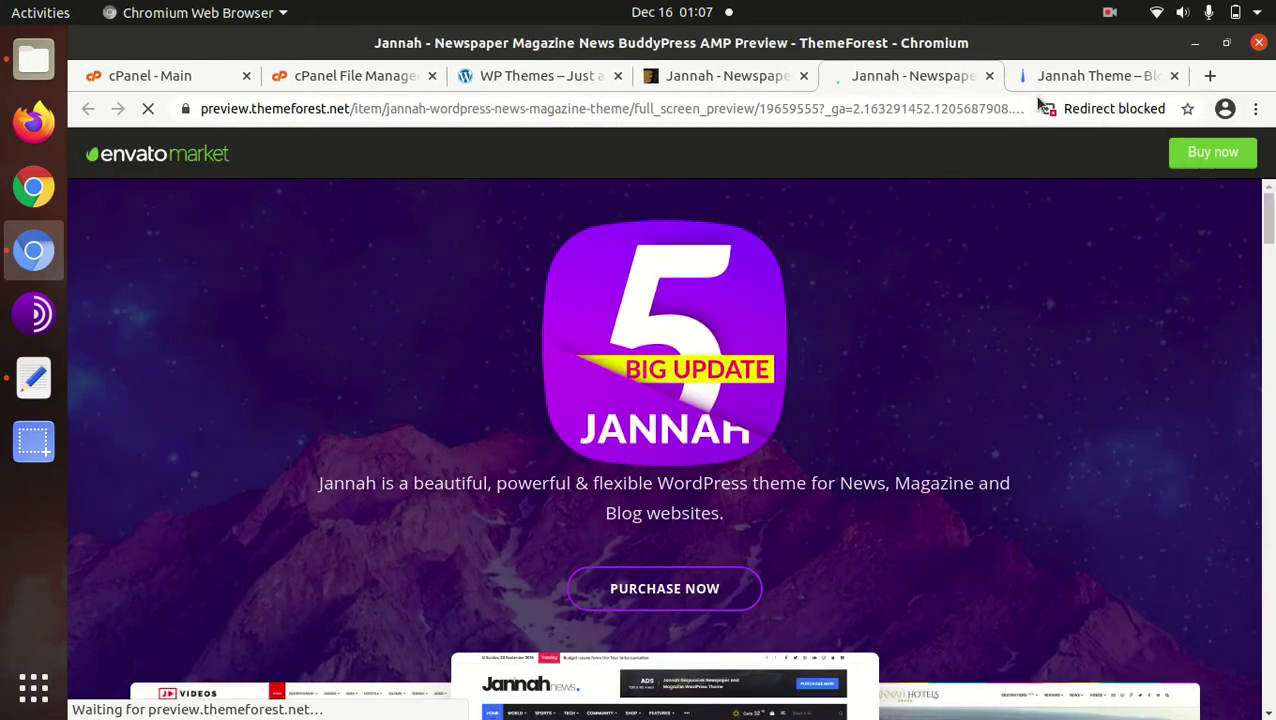
scroll(716, 323, down, 5)
scroll(380, 391, down, 3)
scroll(380, 391, down, 4)
scroll(226, 401, down, 1)
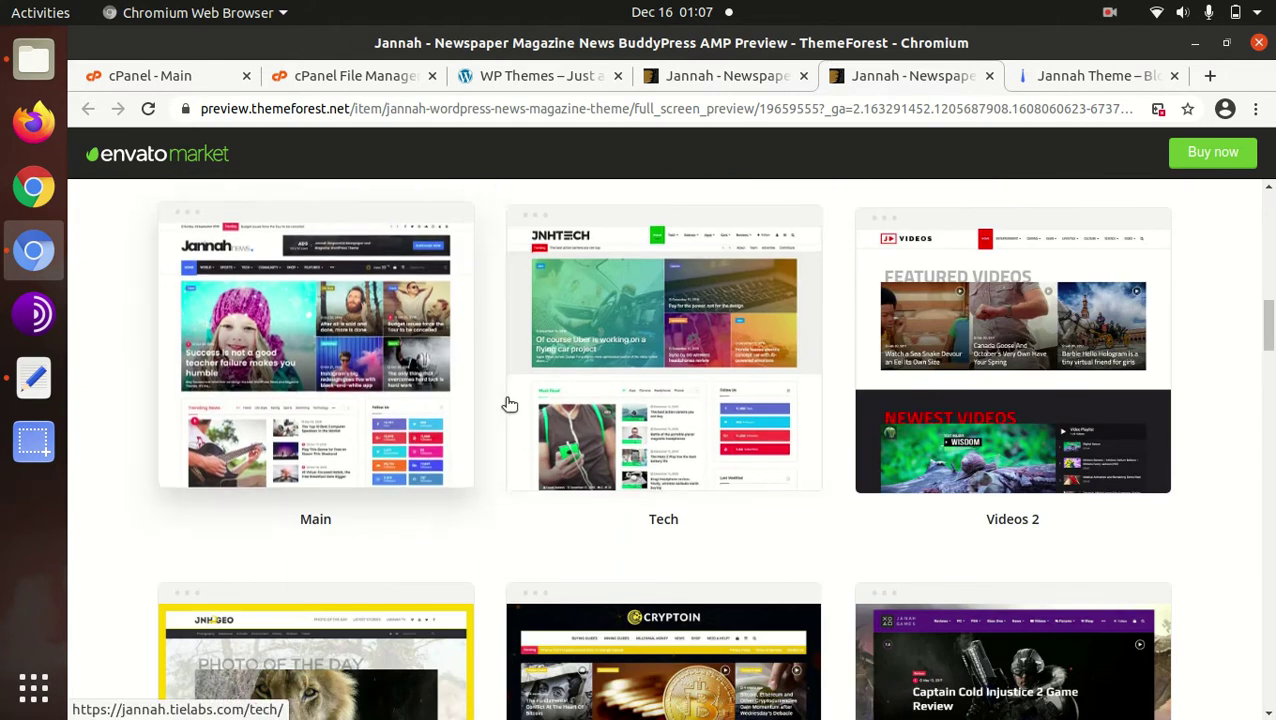
scroll(1011, 370, down, 2)
scroll(1035, 322, down, 3)
scroll(900, 360, down, 1)
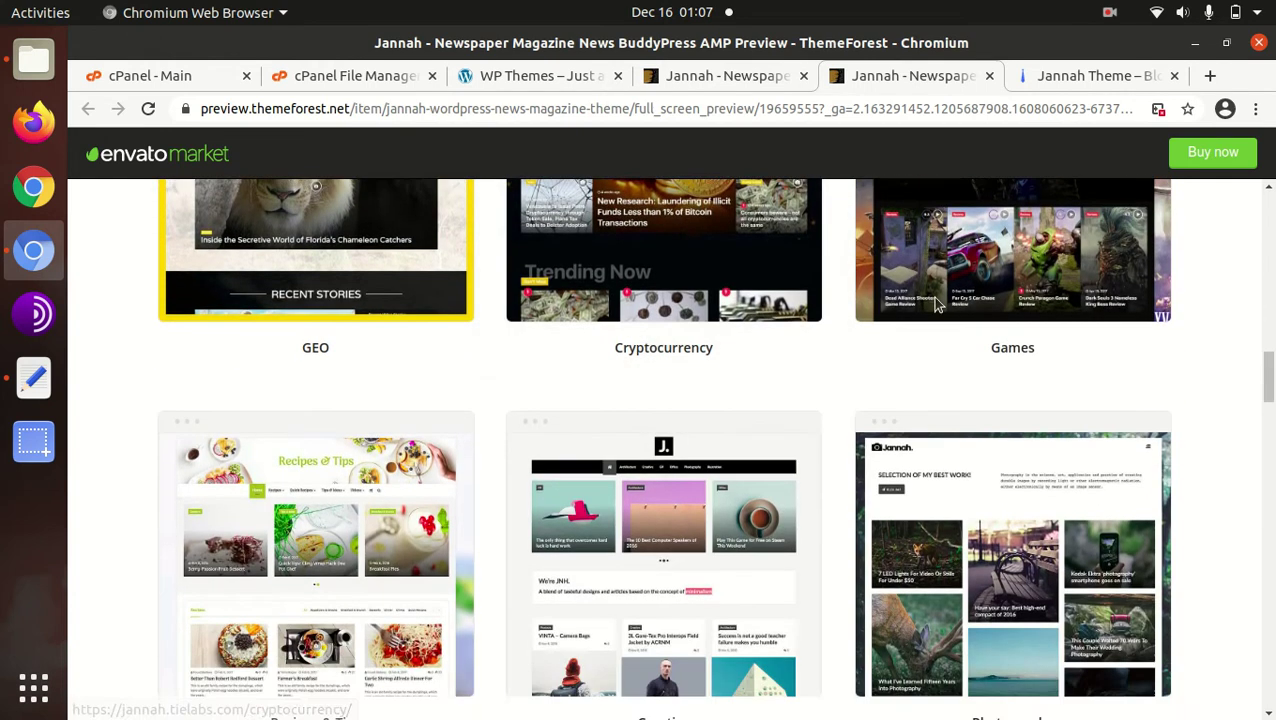
scroll(1032, 312, down, 1)
scroll(1032, 312, down, 2)
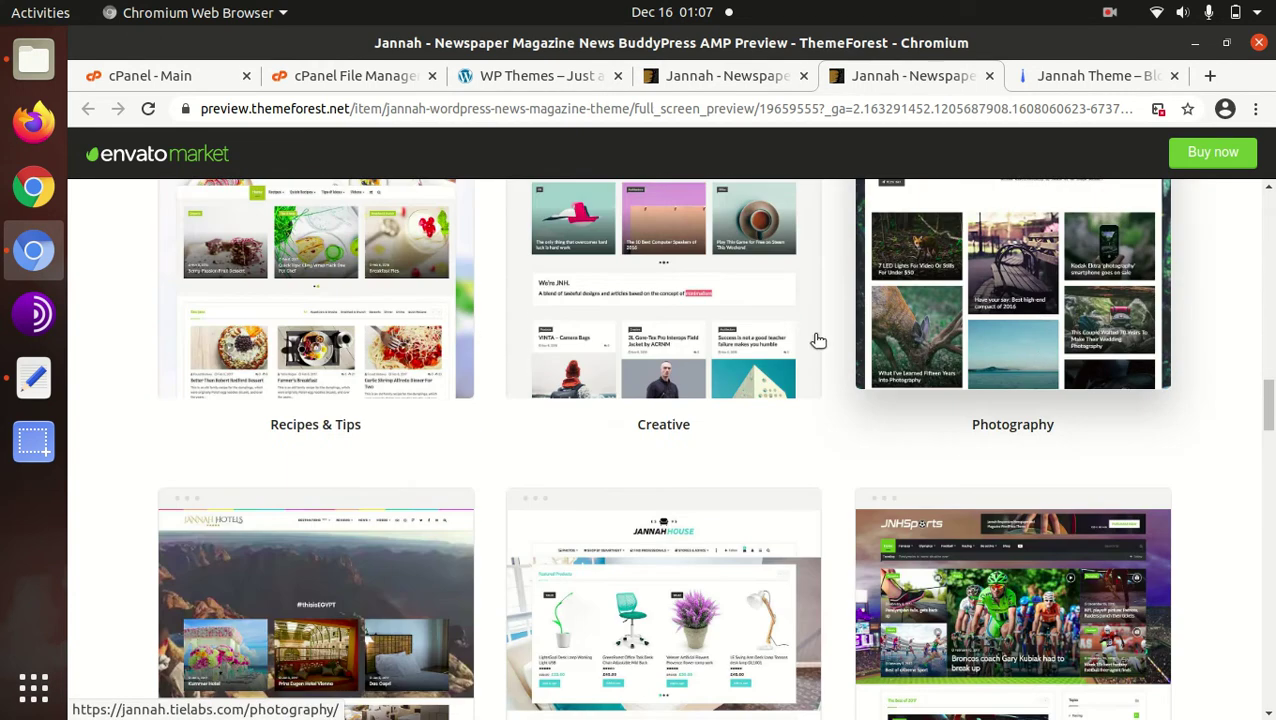
scroll(268, 330, down, 1)
scroll(320, 450, down, 1)
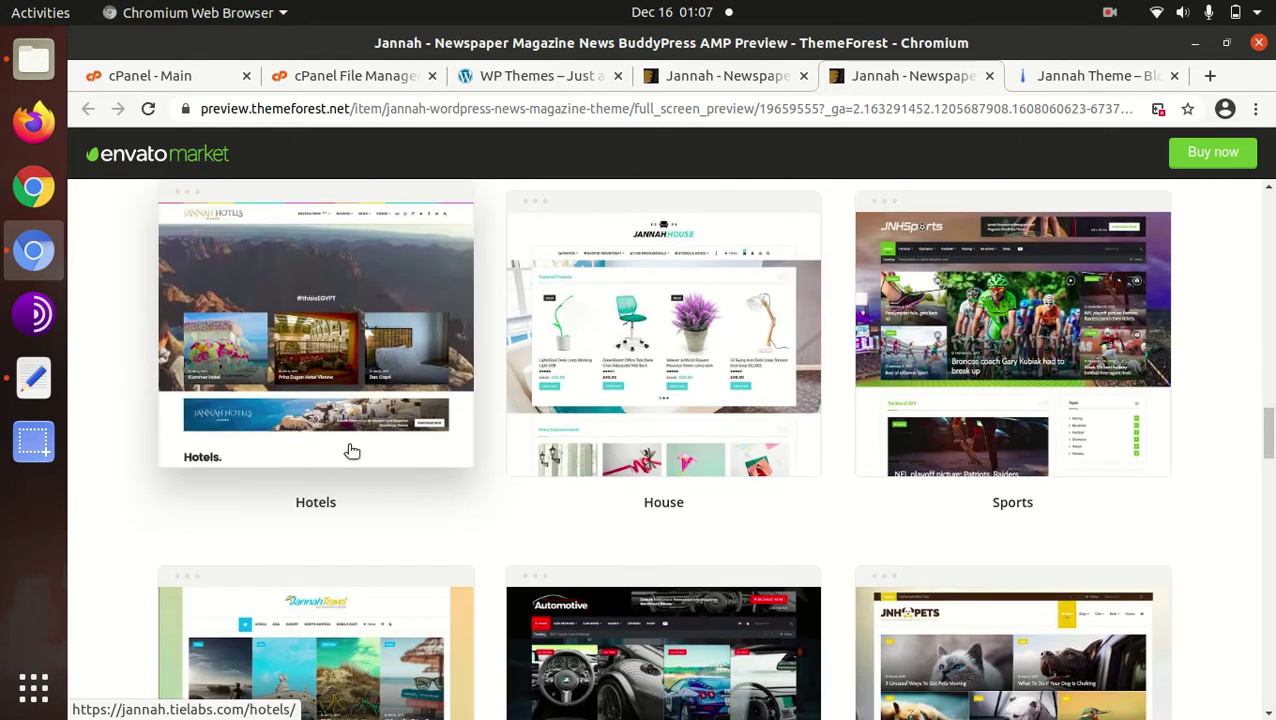
scroll(1025, 345, down, 1)
scroll(1025, 345, down, 3)
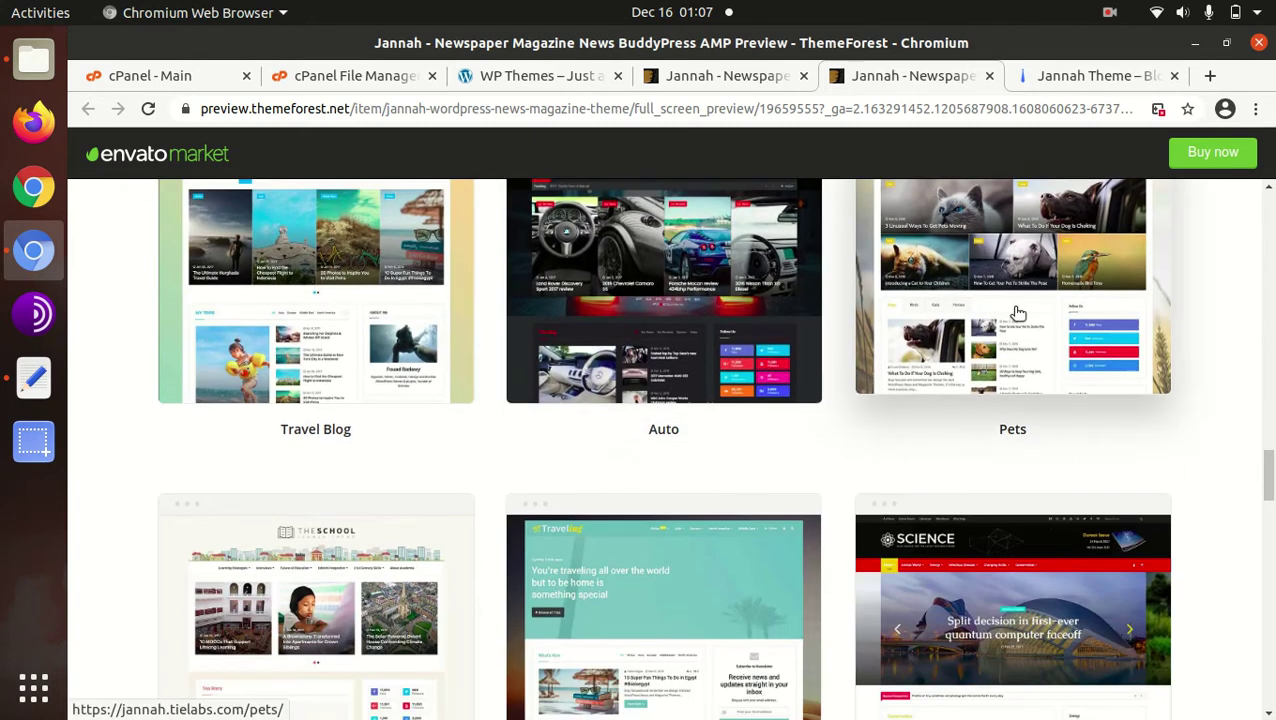
scroll(1011, 308, down, 2)
scroll(400, 465, down, 1)
scroll(459, 457, down, 2)
scroll(802, 370, down, 2)
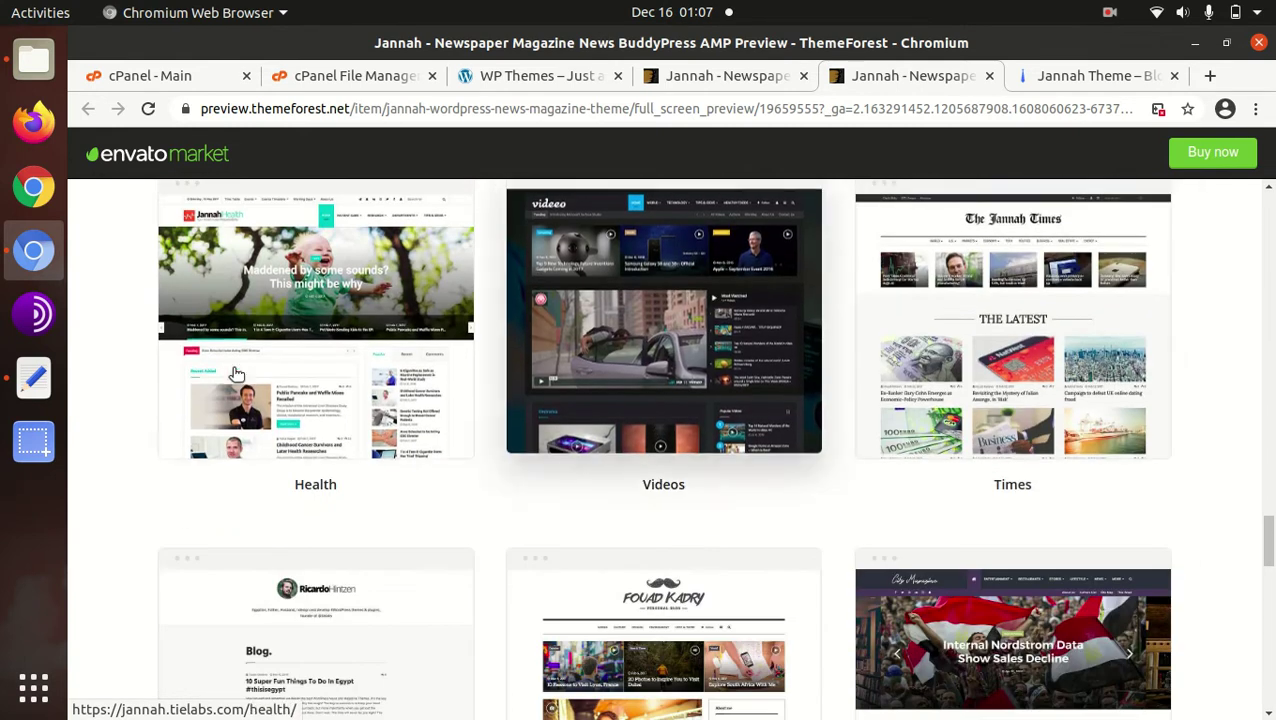
scroll(778, 396, down, 2)
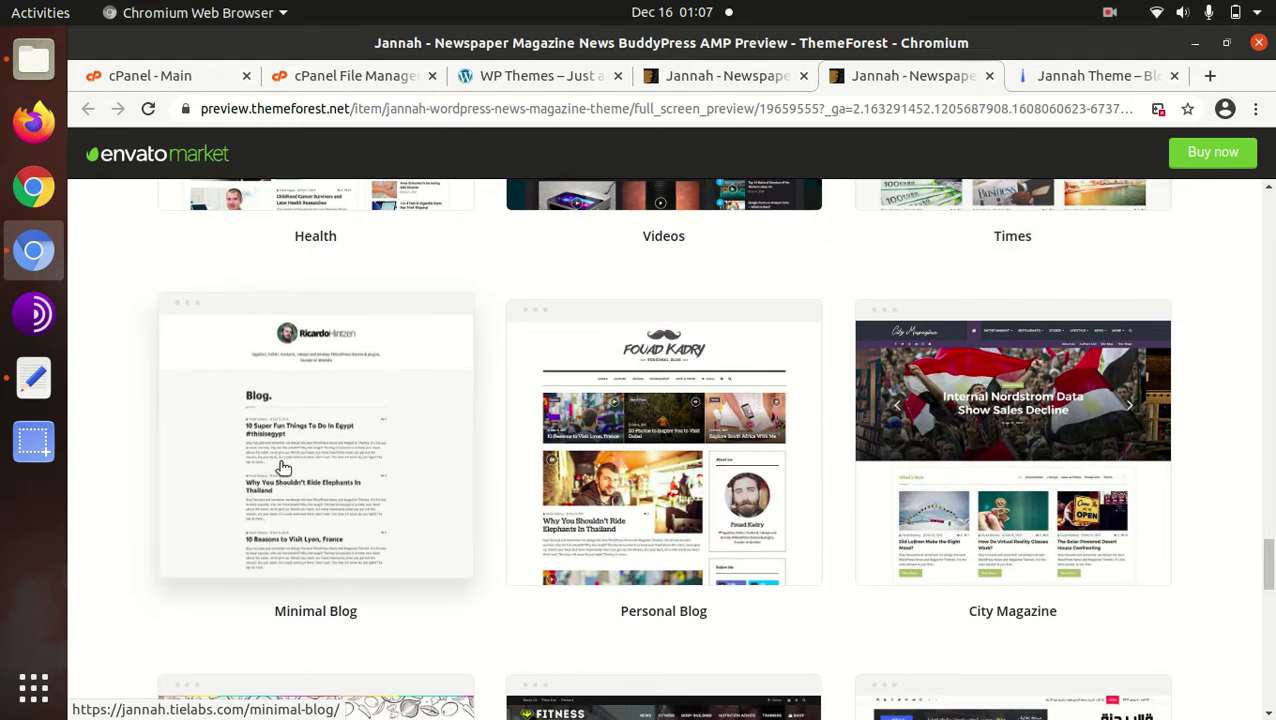
scroll(600, 440, down, 1)
scroll(1054, 348, down, 1)
scroll(265, 400, down, 1)
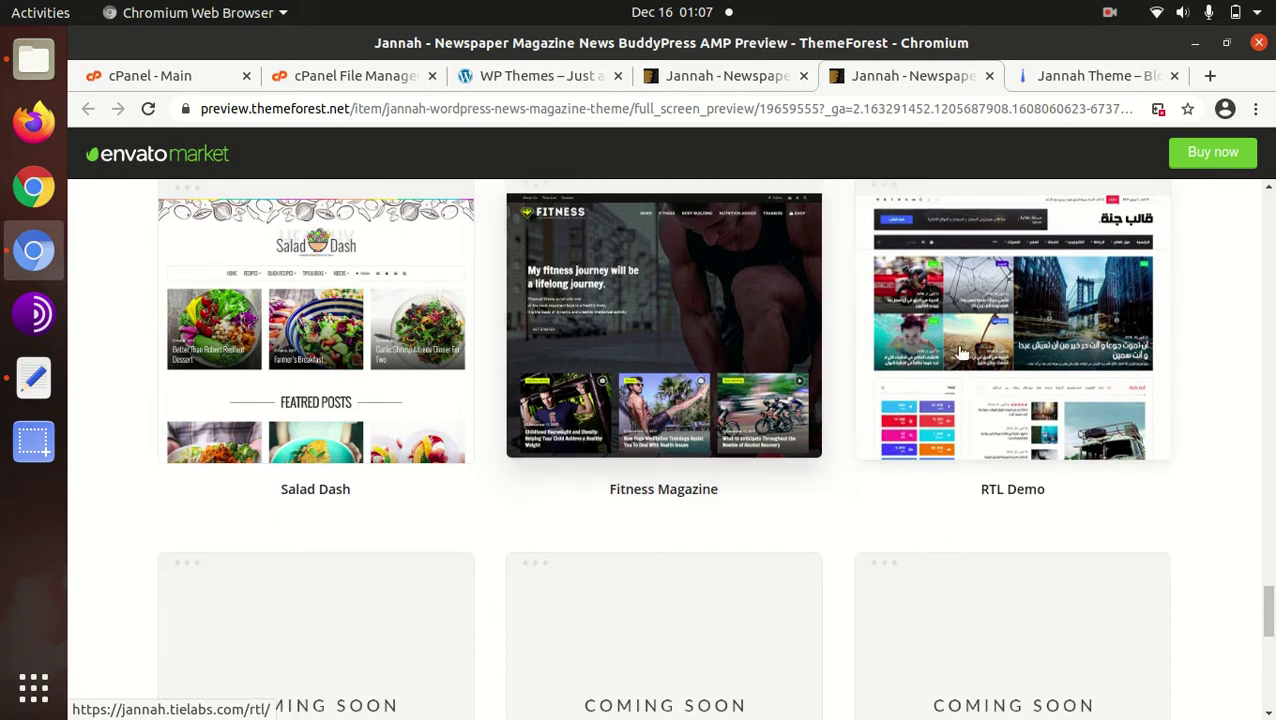
scroll(1012, 355, down, 2)
scroll(968, 360, up, 3)
scroll(968, 365, up, 5)
scroll(968, 365, up, 5)
scroll(968, 365, up, 5)
scroll(968, 365, up, 3)
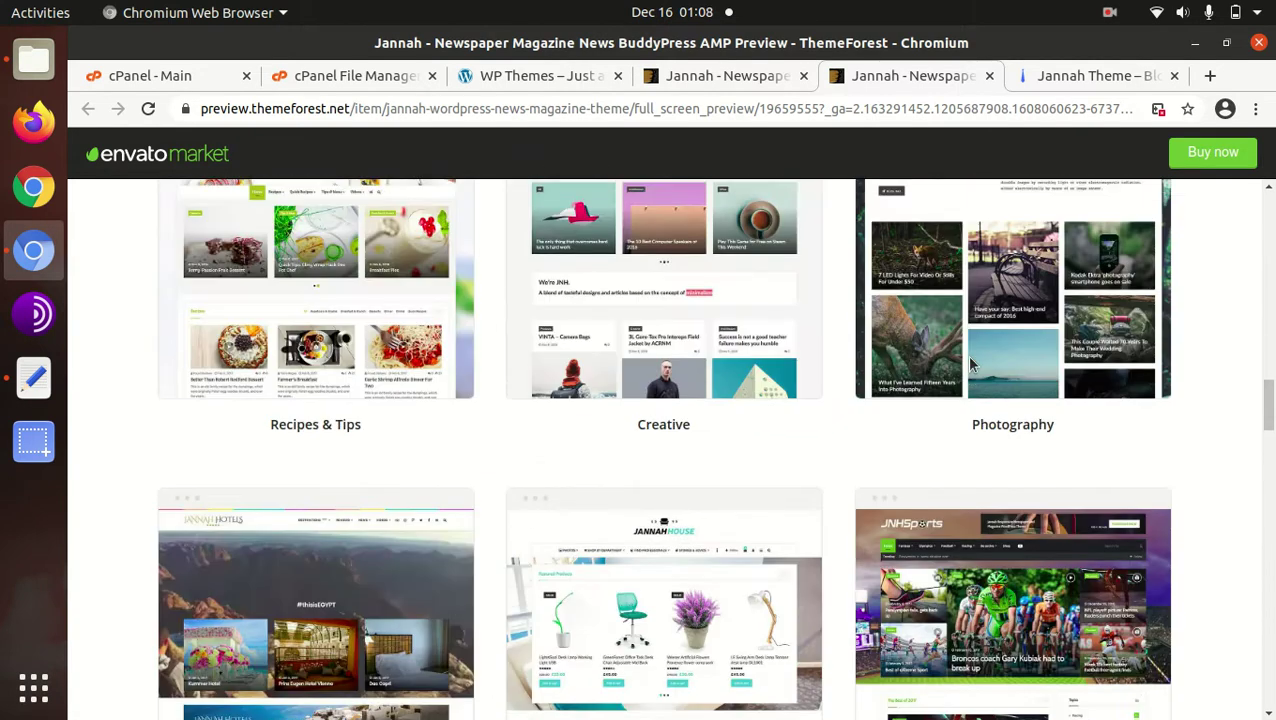
scroll(968, 365, up, 2)
scroll(968, 365, up, 3)
scroll(968, 365, up, 3)
scroll(968, 365, up, 1)
scroll(968, 364, up, 2)
scroll(968, 364, up, 5)
scroll(1000, 290, up, 3)
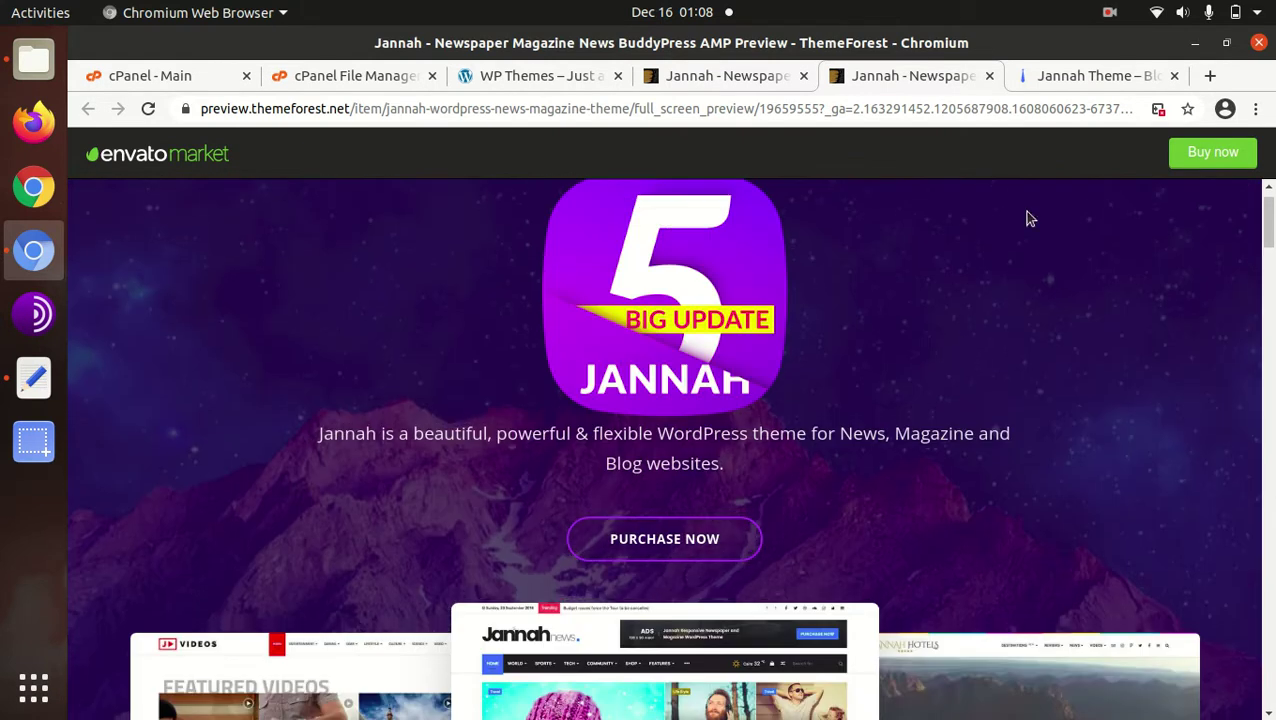
- Switch to the Jannah News demo homepage and scroll down to its footer
click(1053, 88)
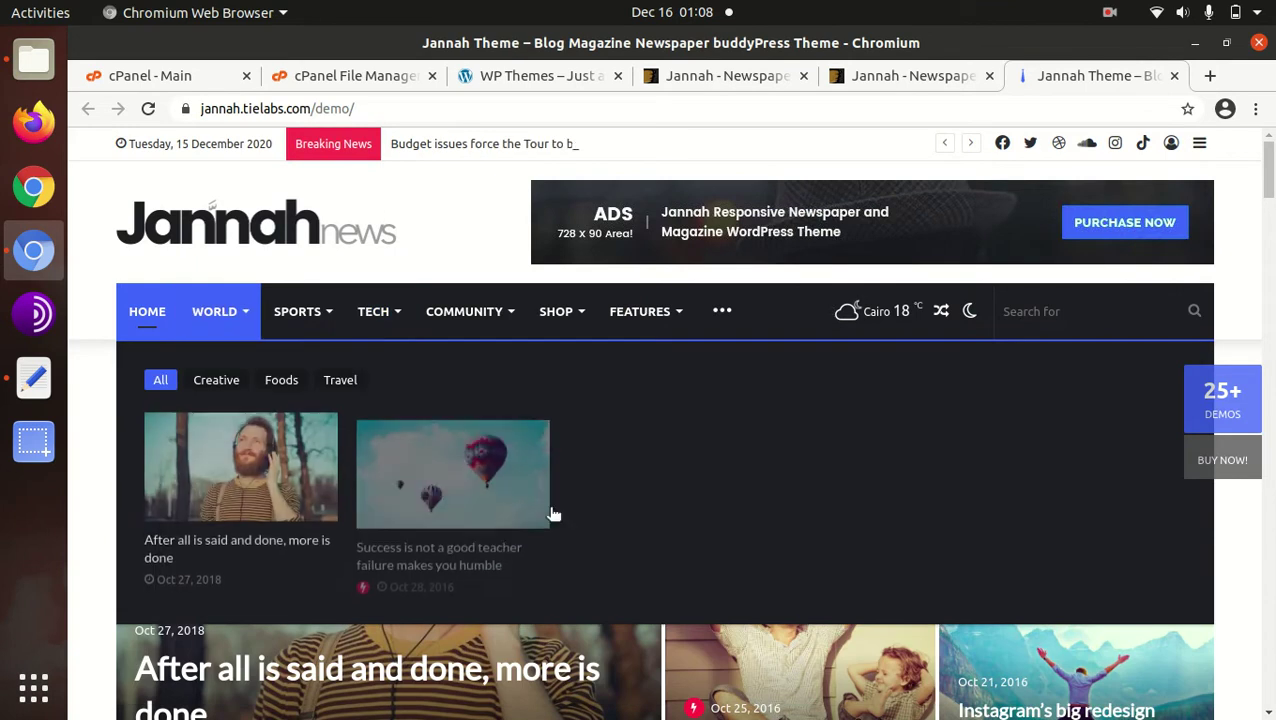
scroll(475, 540, down, 2)
scroll(475, 540, down, 2)
scroll(475, 540, down, 2)
scroll(474, 529, down, 3)
scroll(474, 529, down, 3)
scroll(474, 529, down, 2)
scroll(474, 529, down, 2)
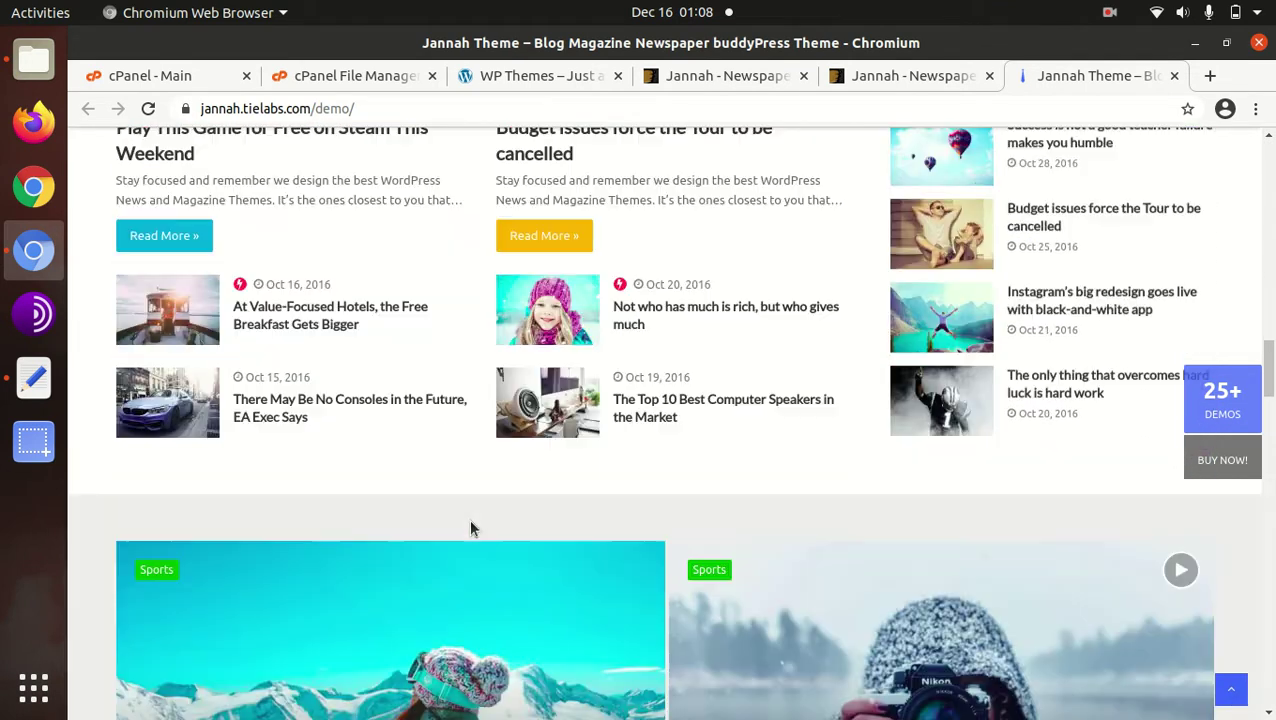
scroll(474, 527, down, 2)
scroll(474, 527, down, 2)
scroll(474, 527, down, 4)
scroll(474, 527, down, 4)
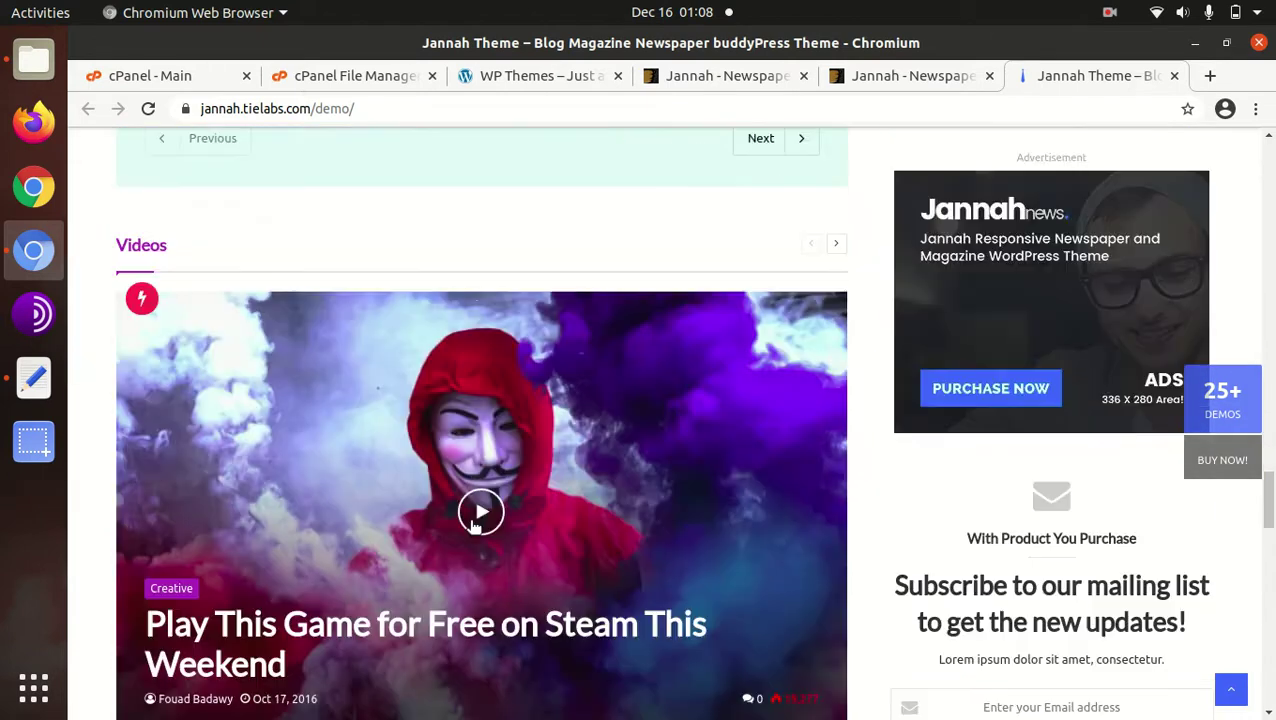
scroll(474, 527, down, 1)
scroll(474, 527, down, 4)
scroll(473, 528, down, 4)
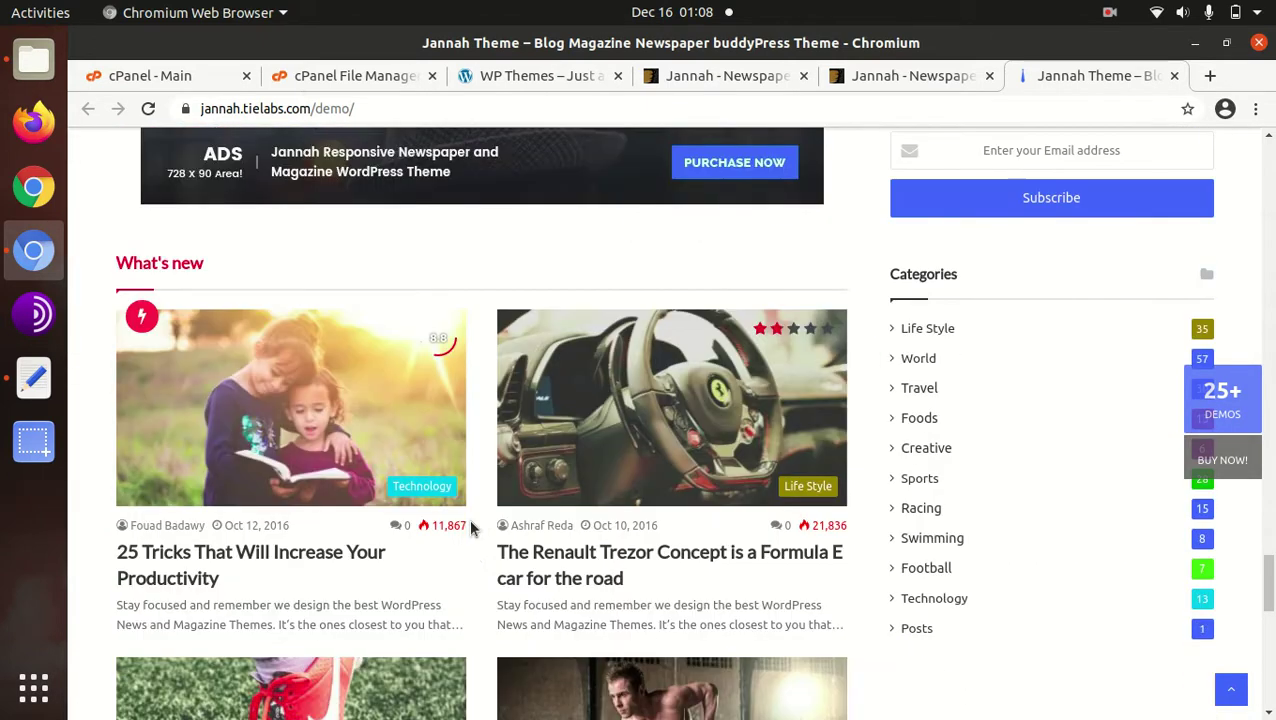
scroll(472, 529, down, 2)
scroll(472, 529, down, 4)
scroll(473, 529, down, 3)
scroll(474, 529, down, 2)
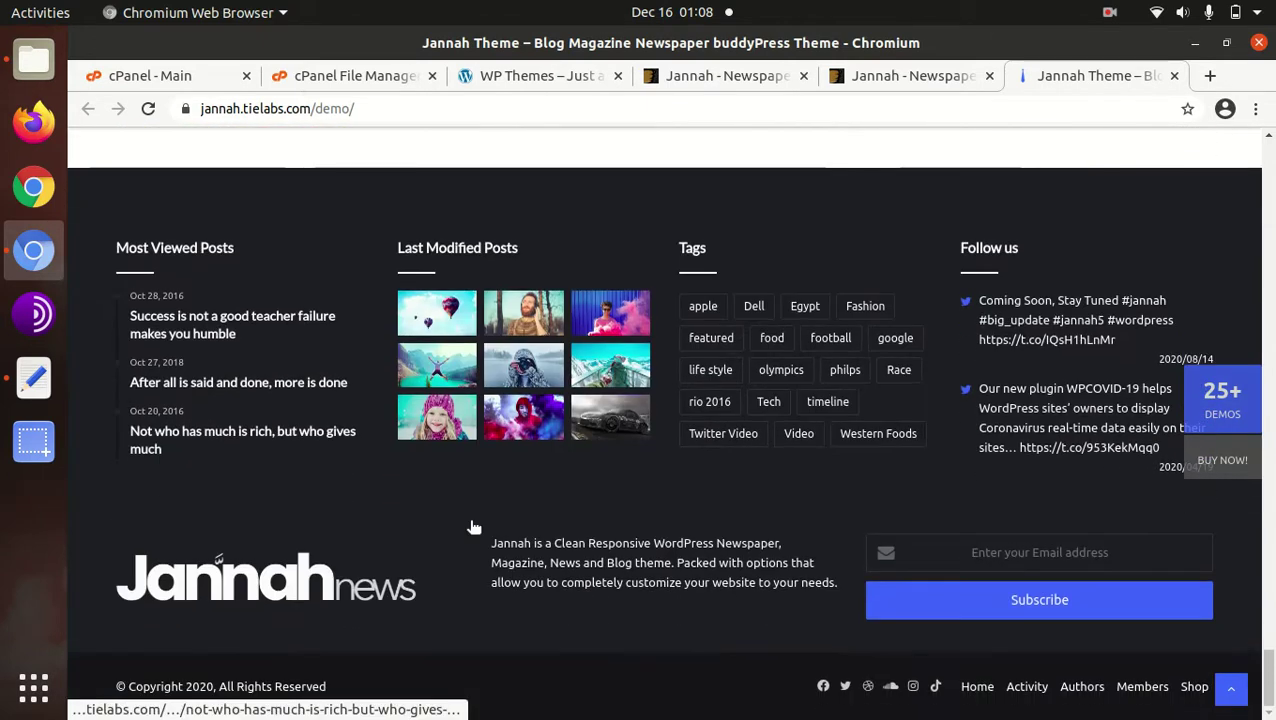
- Scroll back up and open the 'Budget issues force the Tour to be cancelled' article
scroll(474, 529, up, 5)
scroll(474, 529, up, 3)
scroll(474, 528, up, 3)
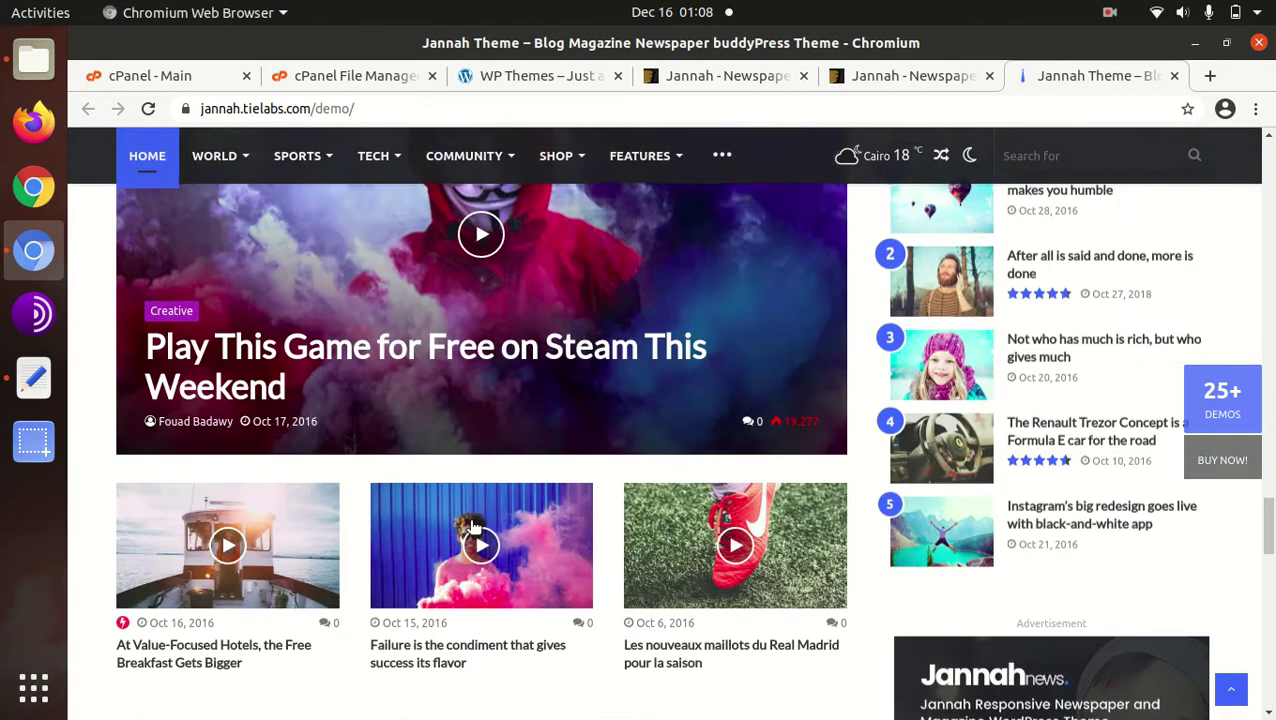
scroll(474, 527, up, 2)
scroll(474, 527, up, 5)
scroll(473, 529, up, 4)
scroll(473, 528, up, 5)
scroll(474, 528, up, 1)
click(562, 614)
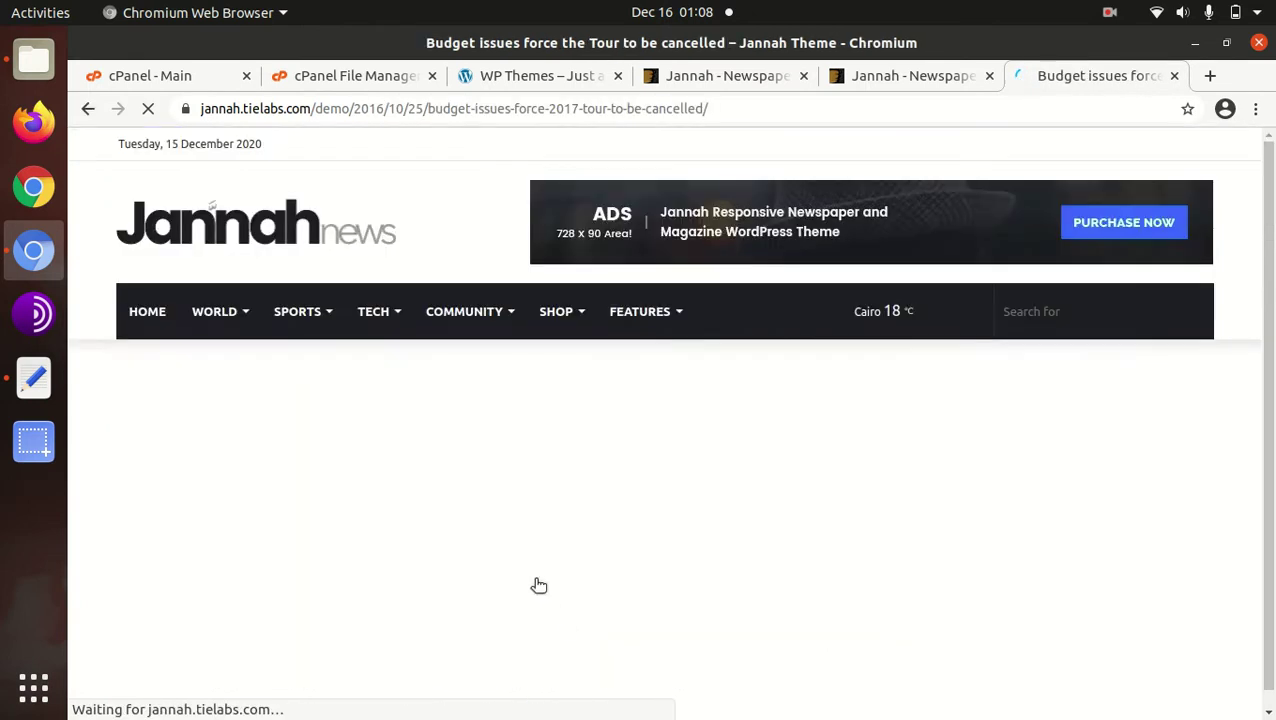
- Scroll down through the Budget issues article to the footer
scroll(425, 492, down, 3)
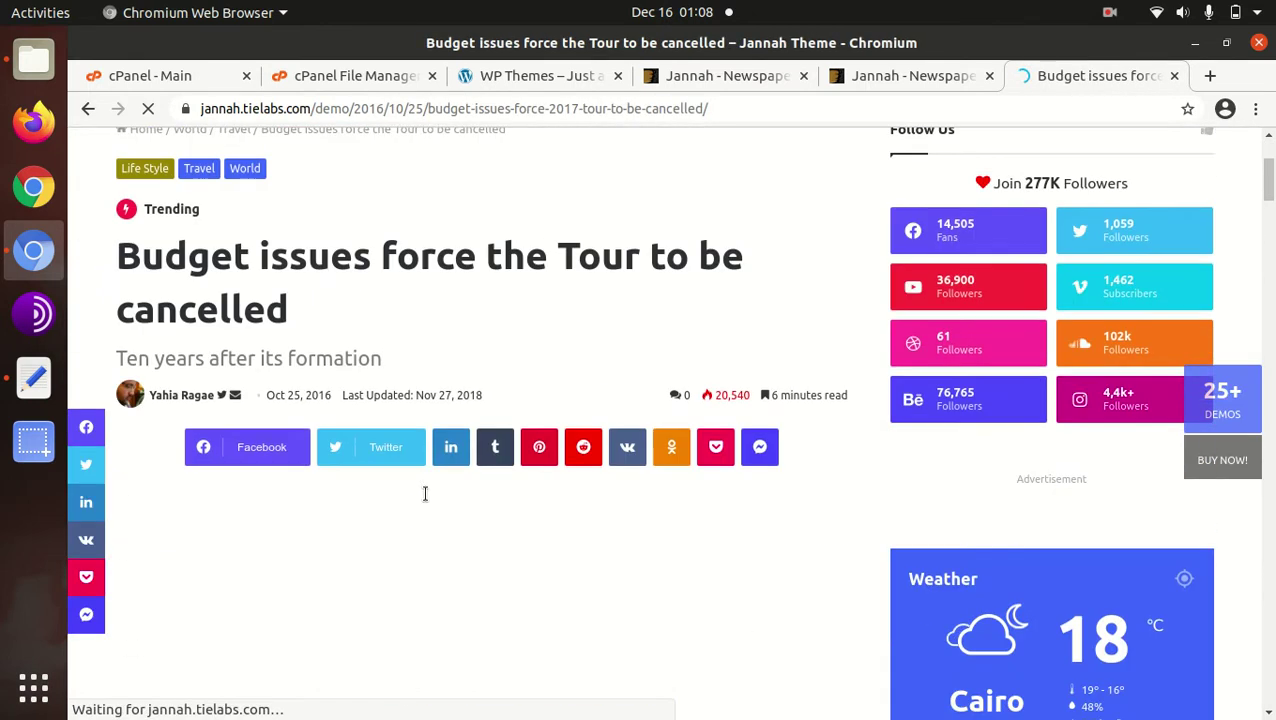
scroll(350, 490, down, 2)
scroll(357, 479, down, 3)
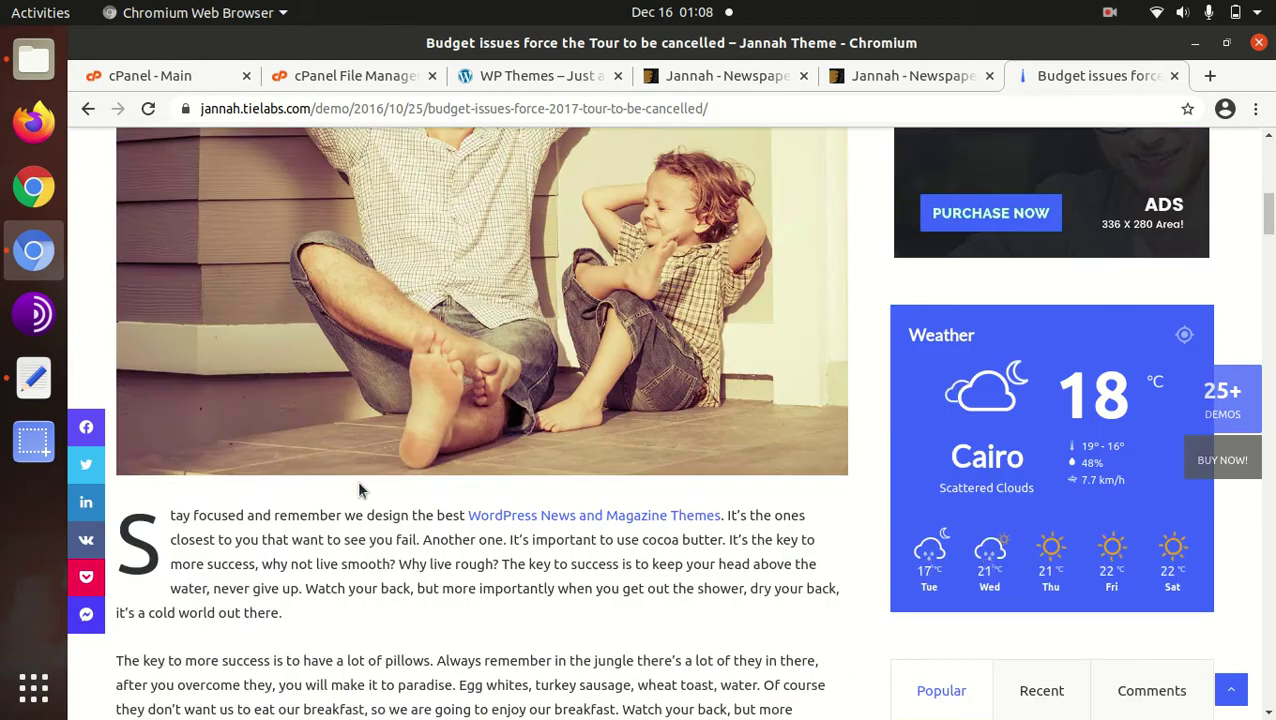
scroll(357, 479, down, 3)
scroll(357, 479, down, 6)
scroll(357, 479, down, 4)
scroll(358, 483, down, 4)
scroll(358, 483, down, 4)
scroll(358, 485, down, 3)
scroll(358, 487, down, 3)
scroll(358, 489, down, 4)
scroll(359, 490, down, 4)
scroll(360, 492, down, 3)
scroll(362, 495, down, 5)
scroll(362, 495, down, 4)
scroll(685, 395, down, 3)
scroll(686, 400, down, 3)
scroll(688, 406, down, 1)
scroll(650, 408, down, 4)
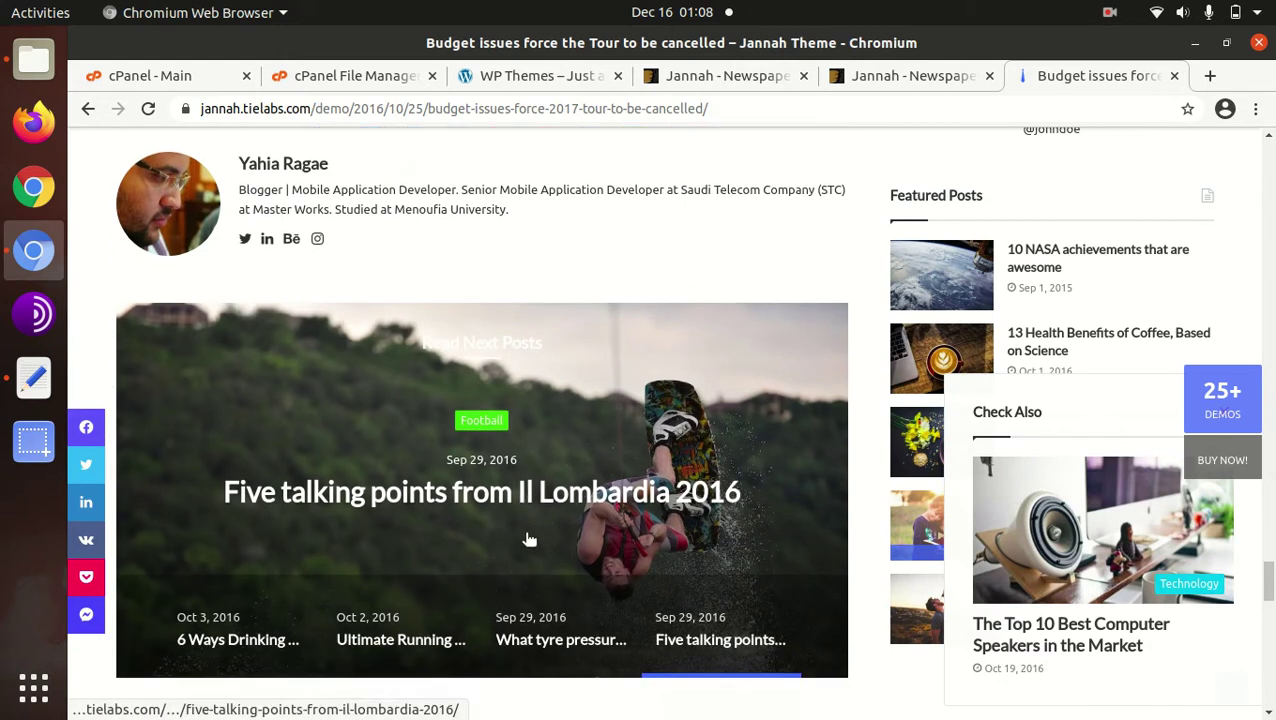
scroll(546, 537, down, 4)
scroll(692, 501, down, 2)
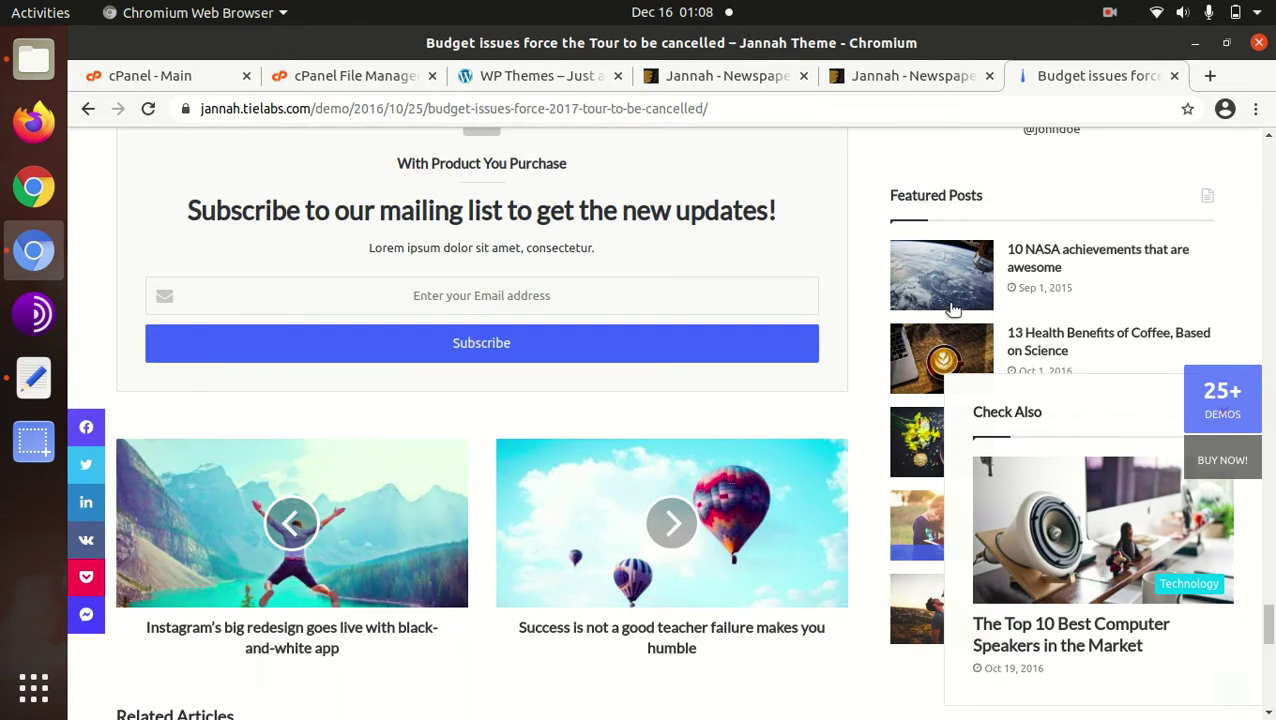
scroll(950, 300, down, 5)
scroll(945, 385, up, 3)
scroll(935, 373, down, 4)
scroll(935, 373, down, 2)
- Scroll back to the article's top, then switch to the o-era.co WP Themes site
scroll(935, 373, up, 1)
scroll(935, 373, up, 5)
scroll(935, 373, up, 3)
scroll(935, 373, up, 2)
scroll(1050, 350, up, 2)
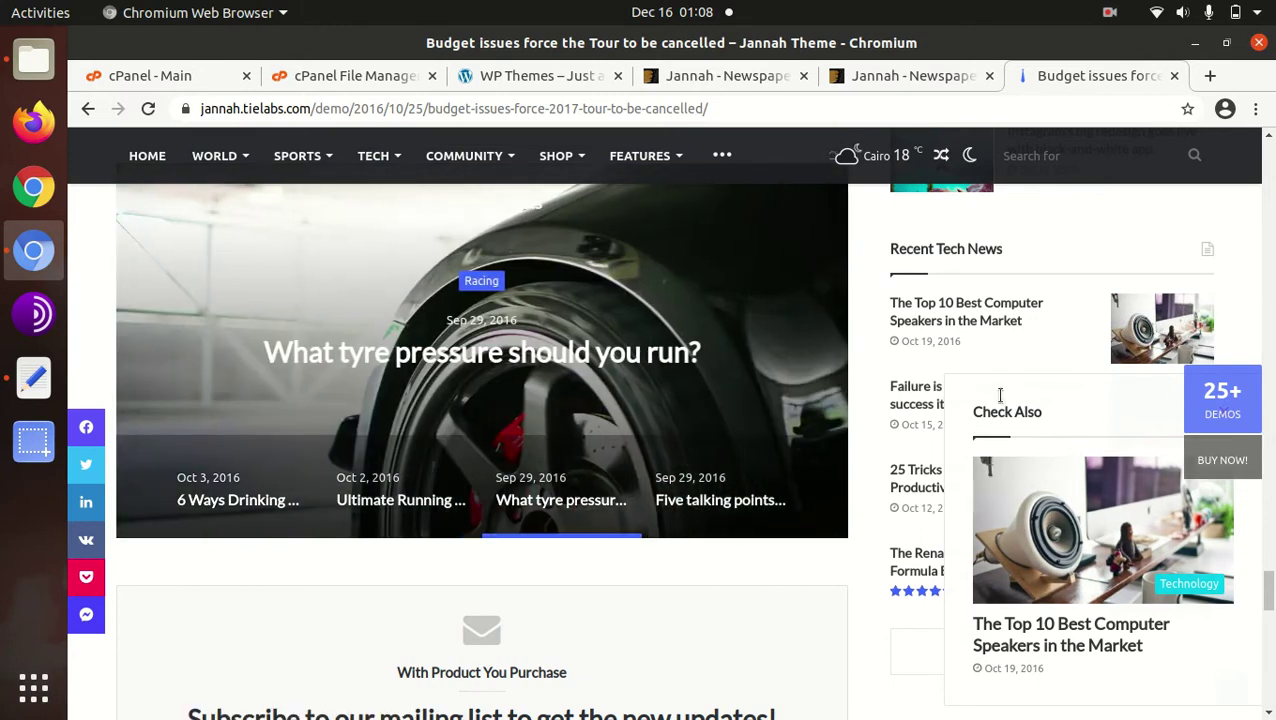
scroll(1060, 420, up, 3)
scroll(1057, 415, up, 5)
scroll(1060, 418, up, 3)
scroll(1000, 418, down, 3)
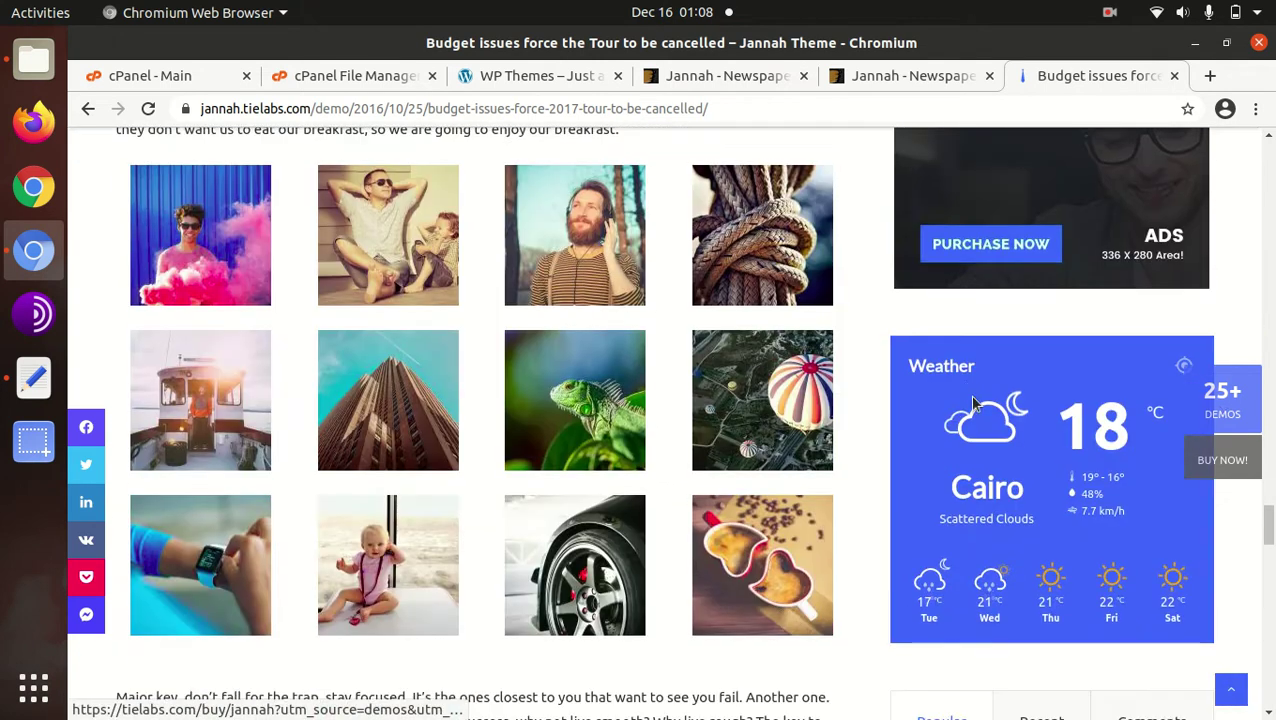
scroll(998, 420, up, 5)
scroll(985, 400, up, 2)
scroll(970, 380, up, 3)
scroll(957, 360, up, 3)
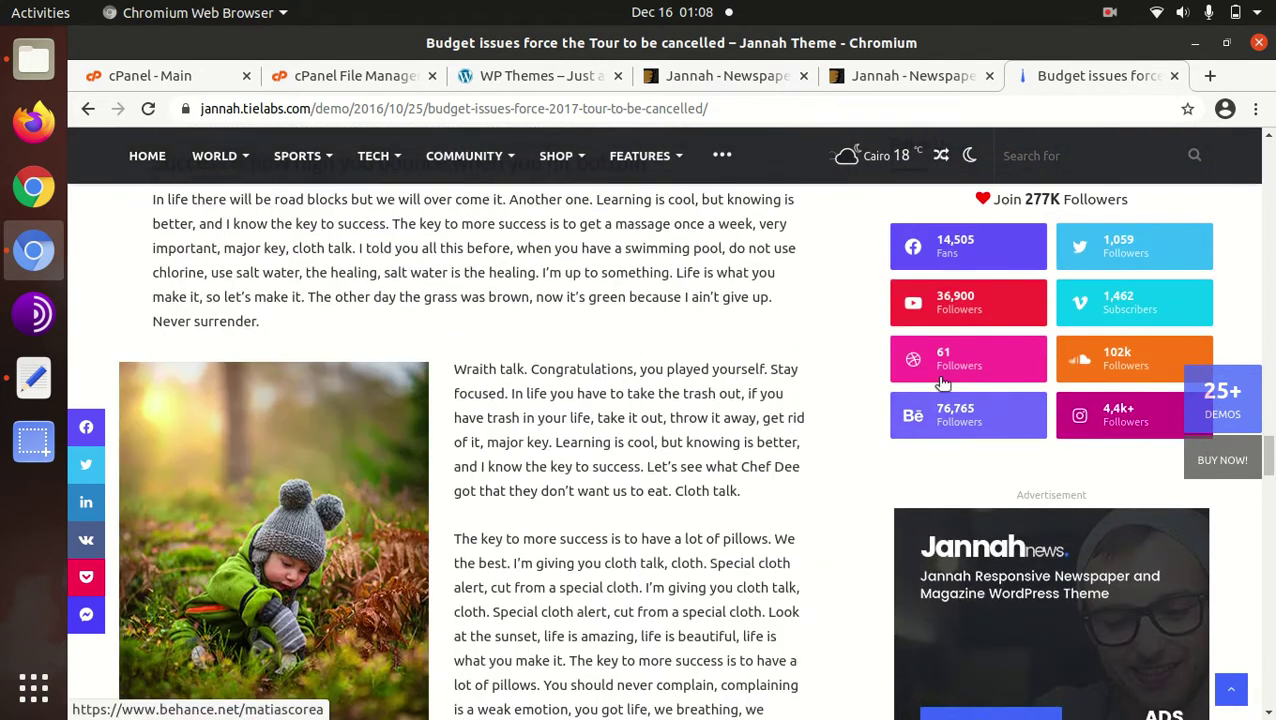
scroll(960, 358, up, 3)
scroll(963, 359, up, 4)
scroll(1000, 300, up, 3)
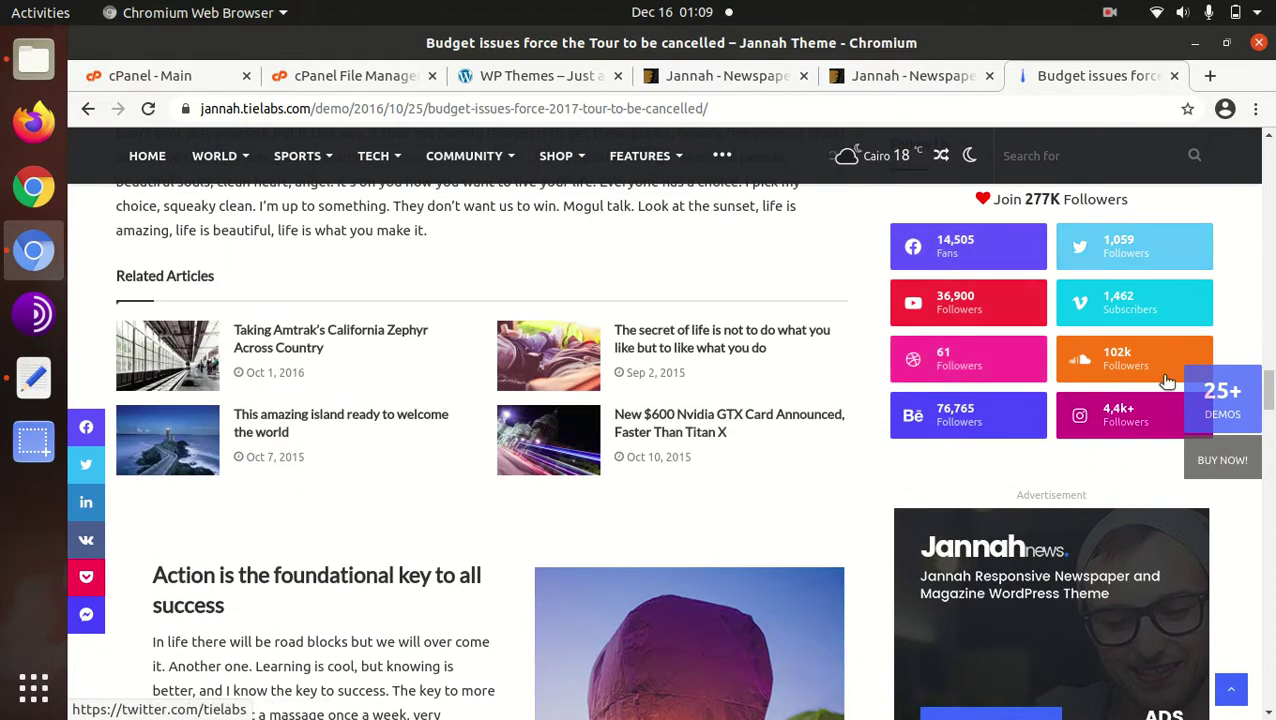
scroll(1100, 472, up, 3)
scroll(983, 433, up, 4)
scroll(973, 415, up, 4)
scroll(973, 403, up, 4)
scroll(973, 403, up, 4)
scroll(920, 300, up, 4)
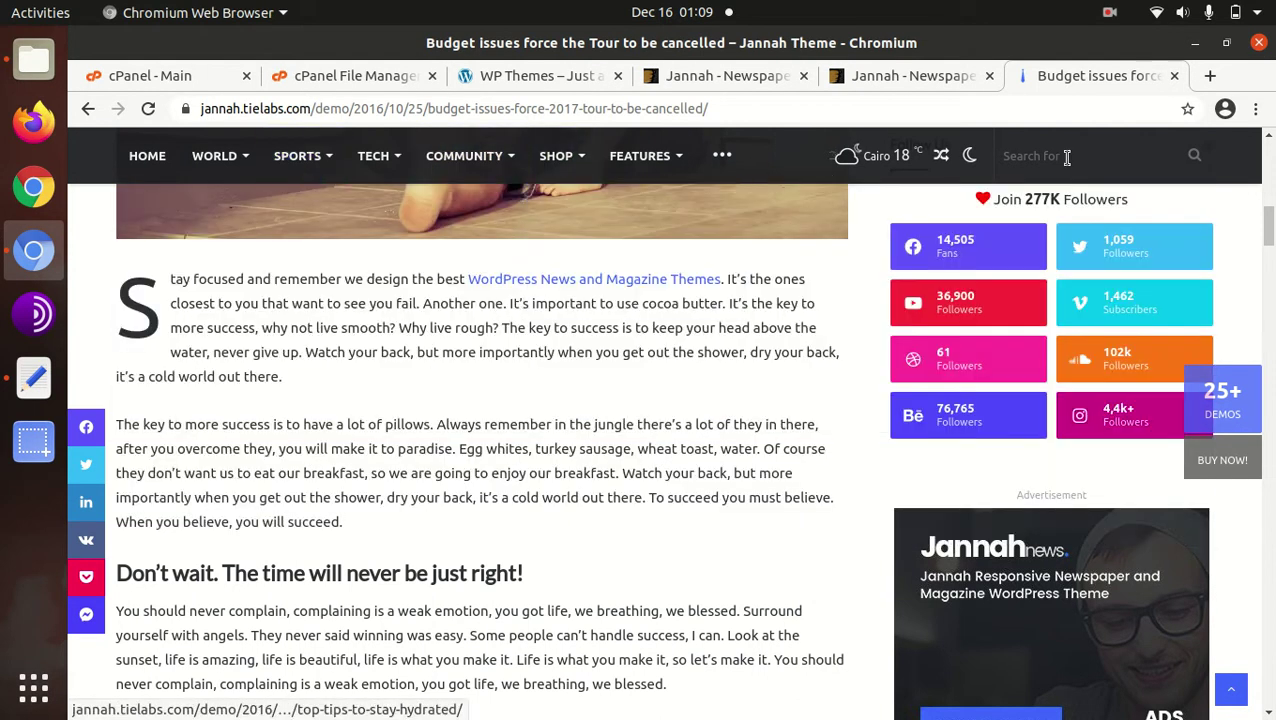
scroll(1148, 171, up, 2)
scroll(1060, 200, up, 3)
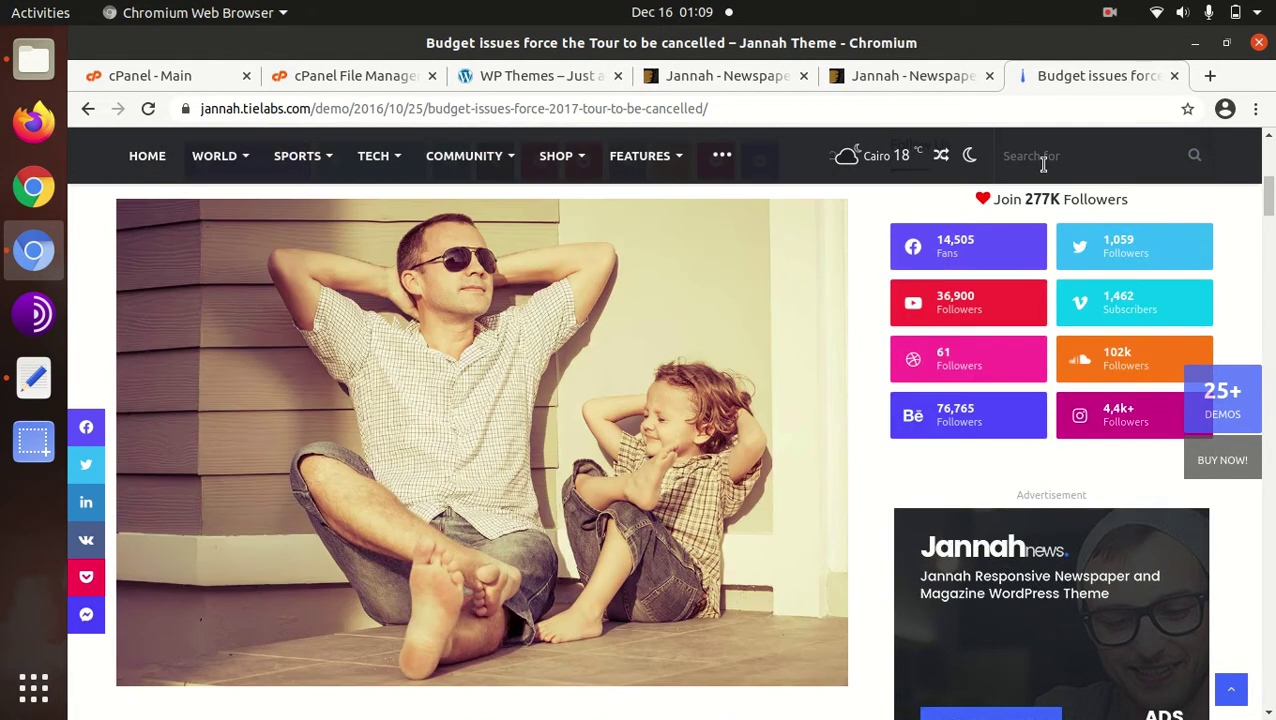
scroll(813, 432, up, 5)
scroll(813, 432, up, 3)
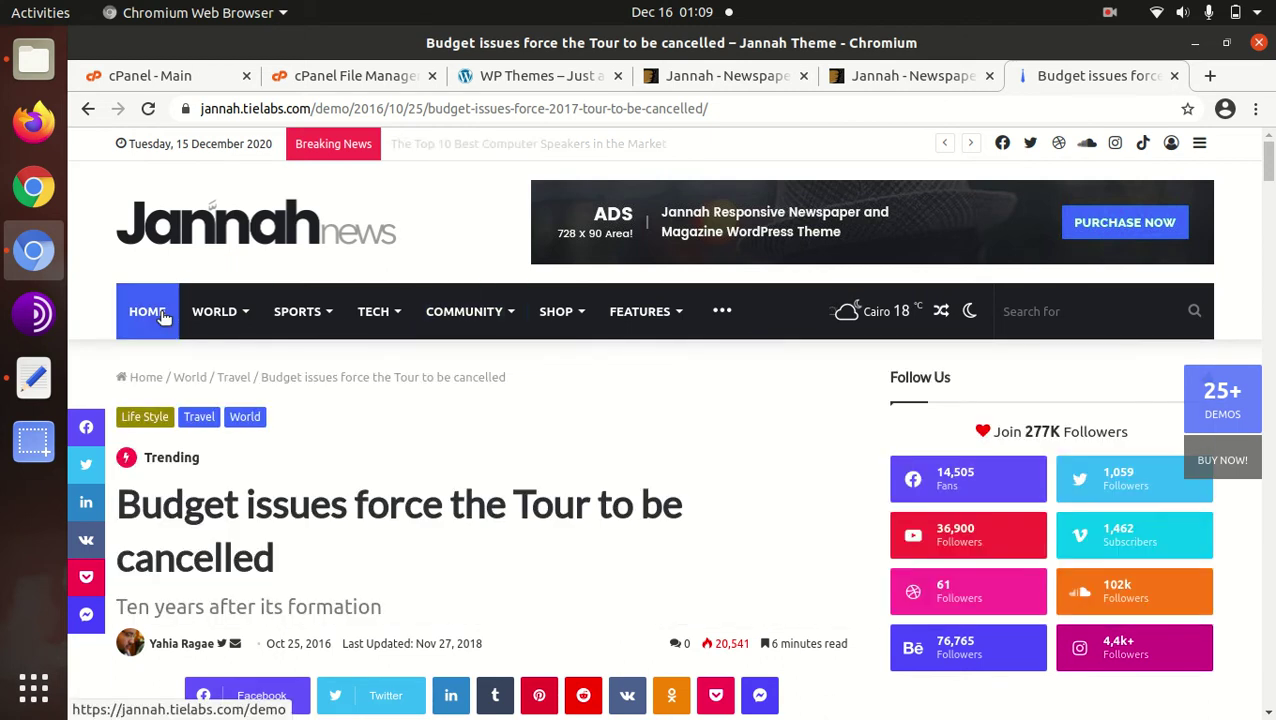
mouse_move(640, 156)
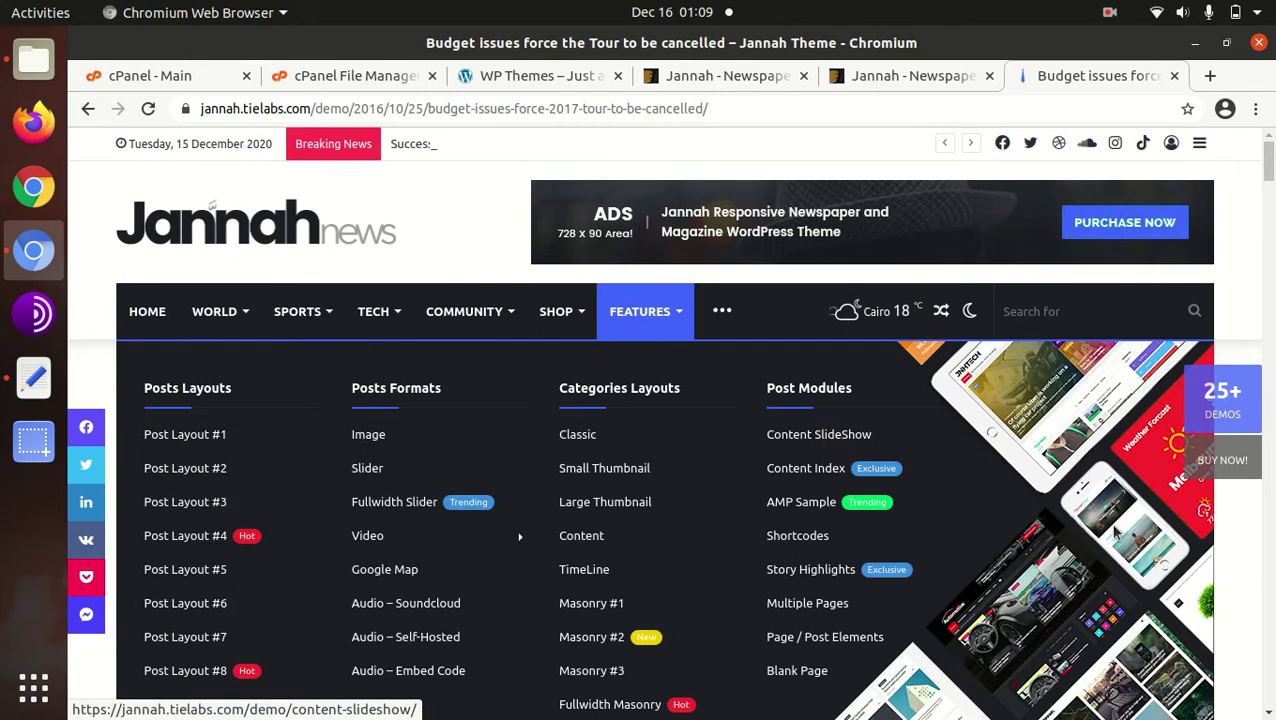
scroll(1037, 518, down, 3)
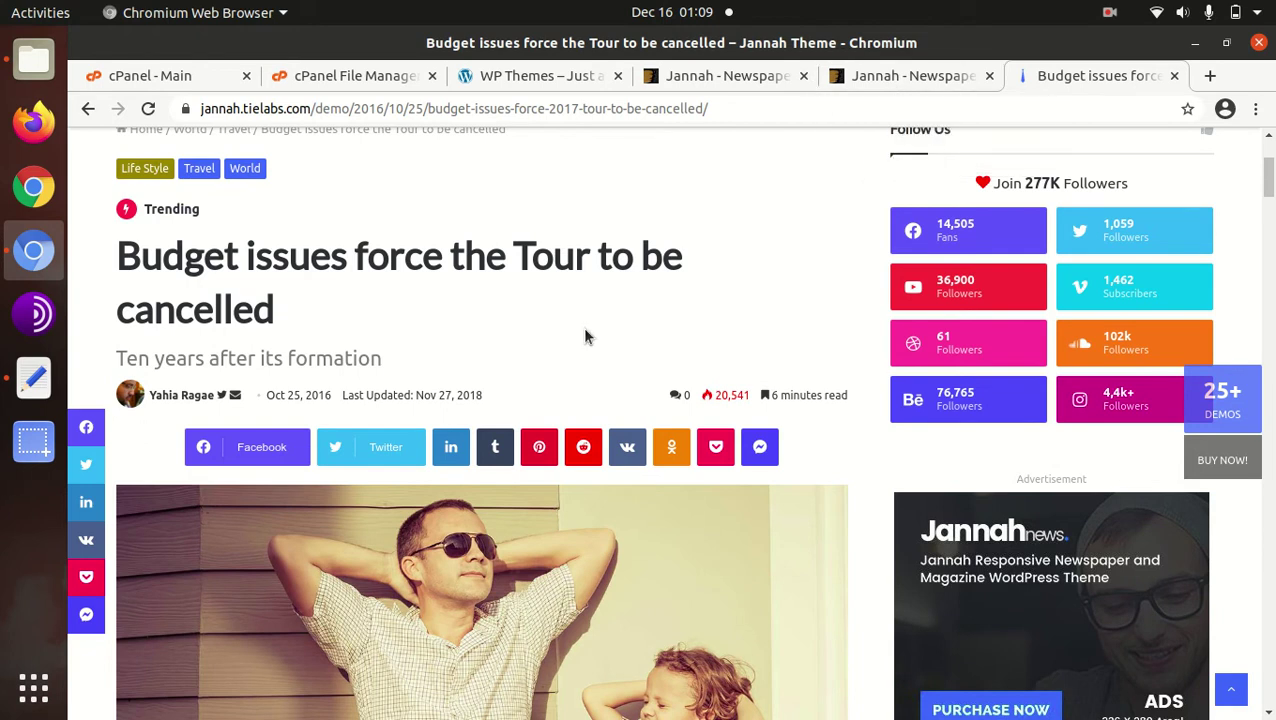
click(522, 80)
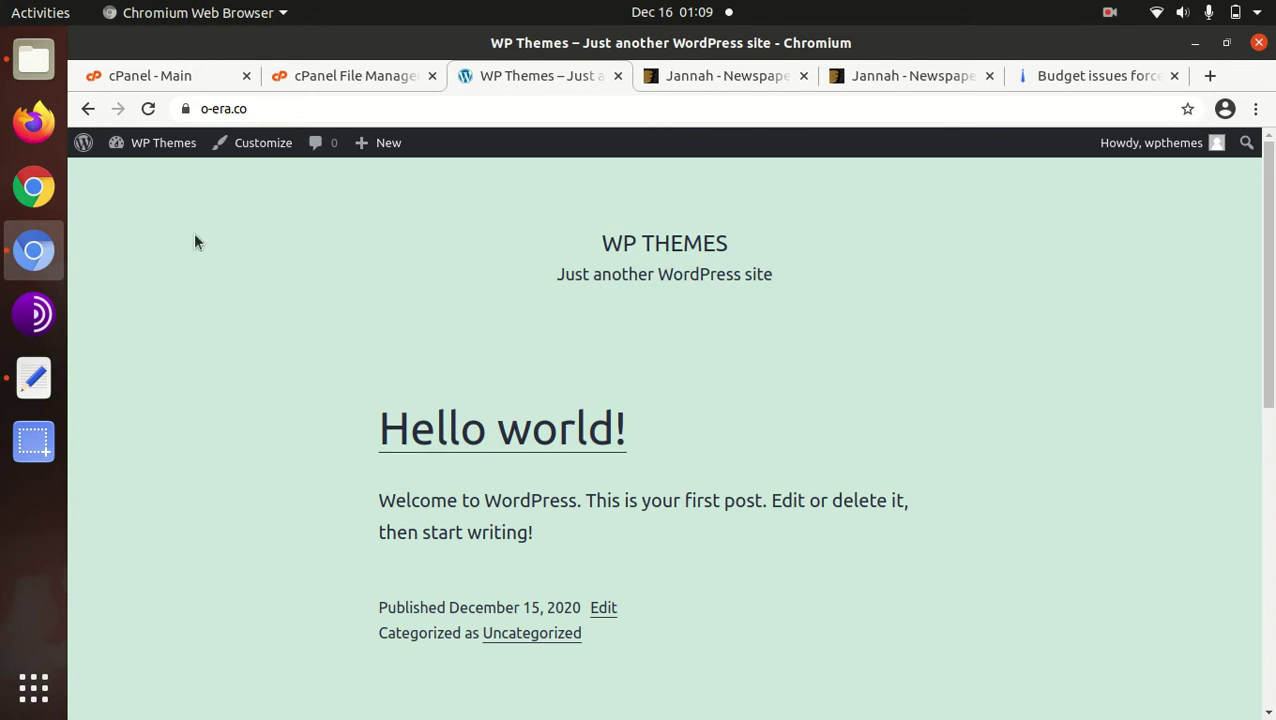
- Inspect the downloaded jannah folder (documentation, Licensing, jannah.zip, jannah-child.zip), then return to the browser
click(33, 59)
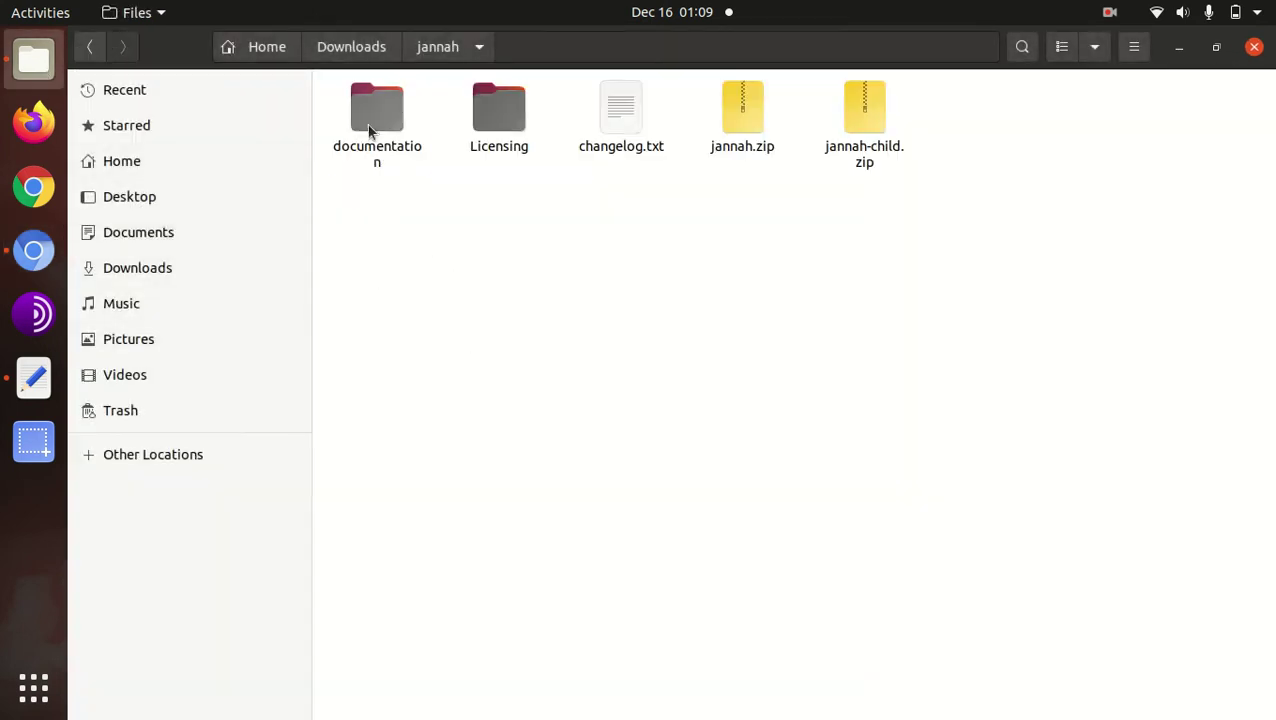
click(367, 125)
click(498, 146)
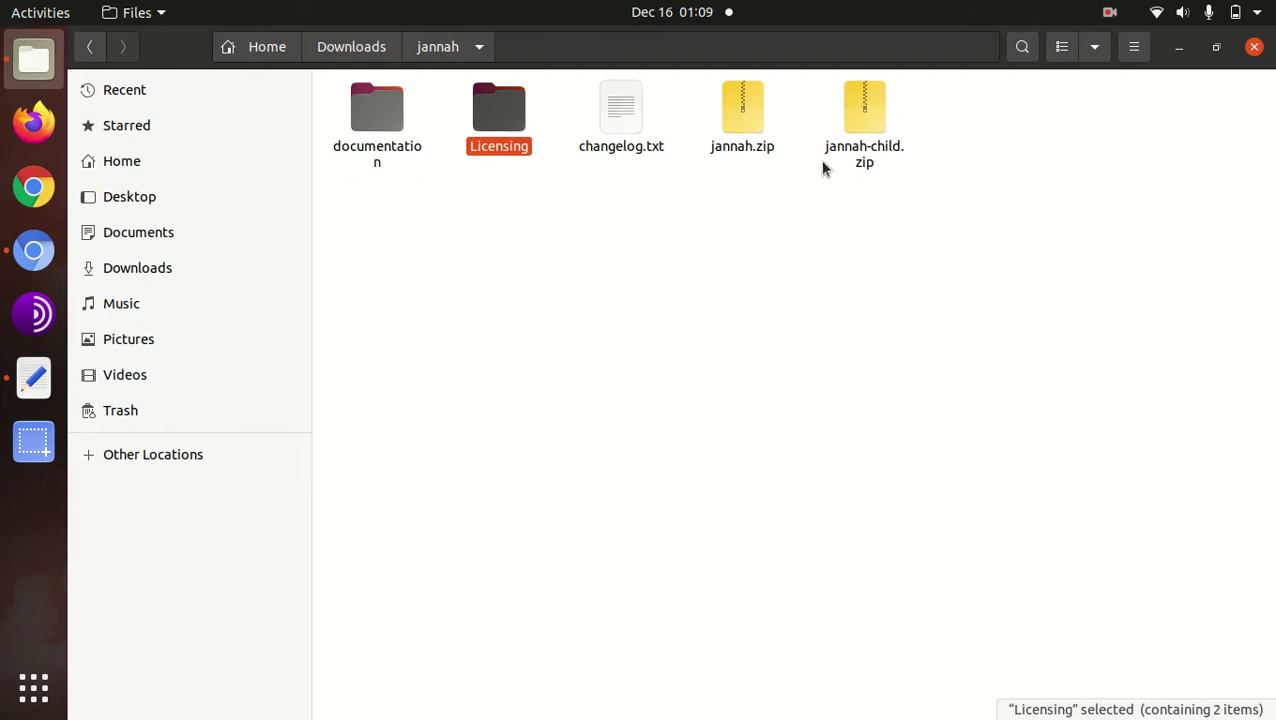
click(752, 124)
key(Right)
key(Left)
key(Right)
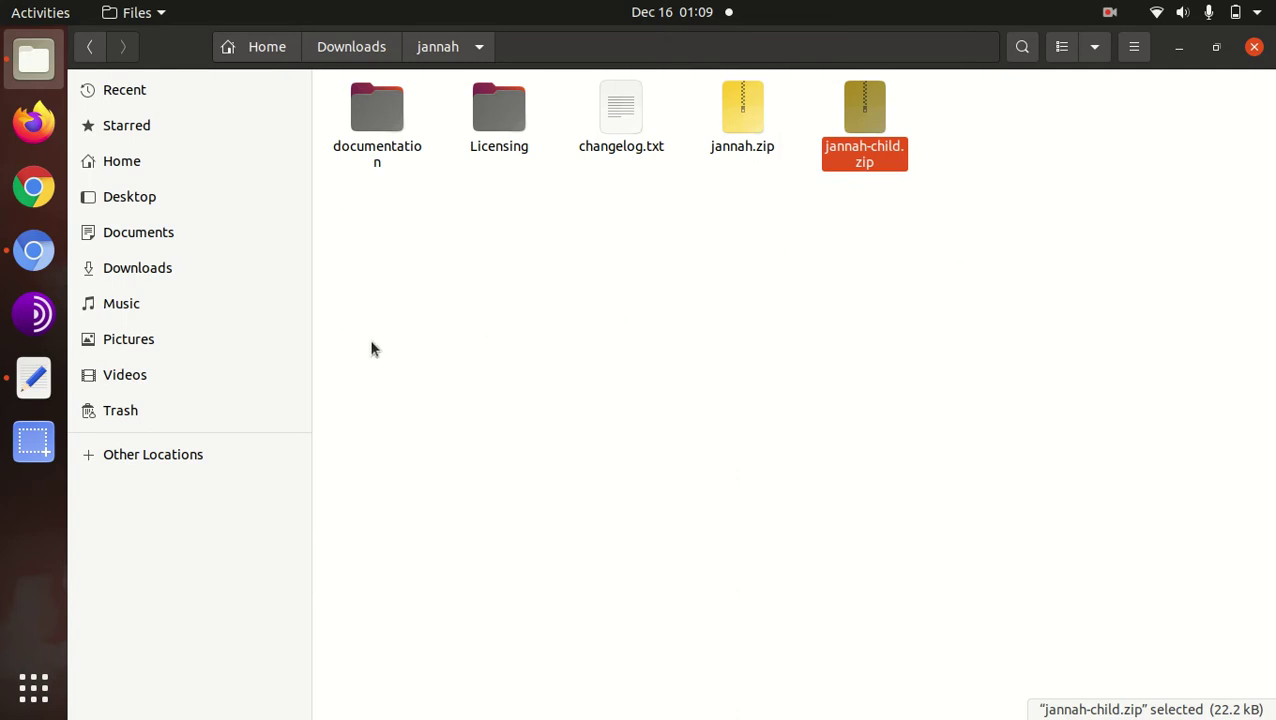
click(33, 250)
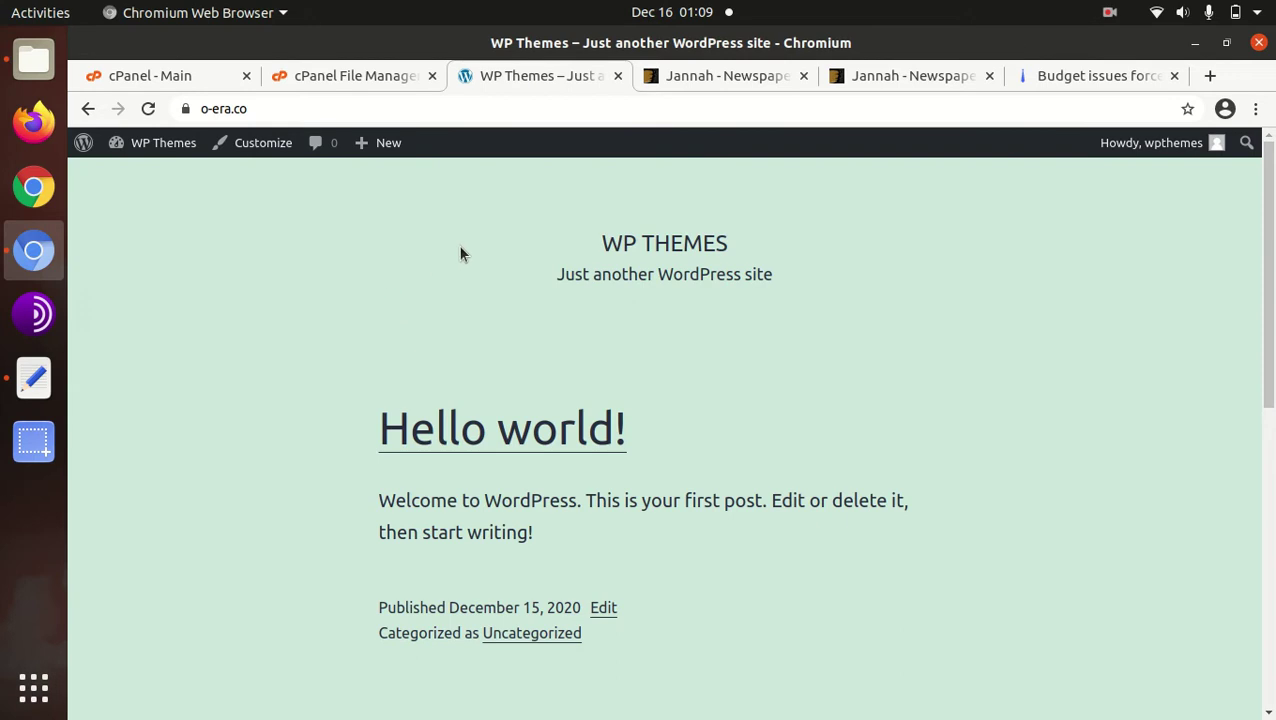
- Open the site's Themes page and view the Twenty Twenty-One theme details
mouse_move(155, 143)
click(145, 204)
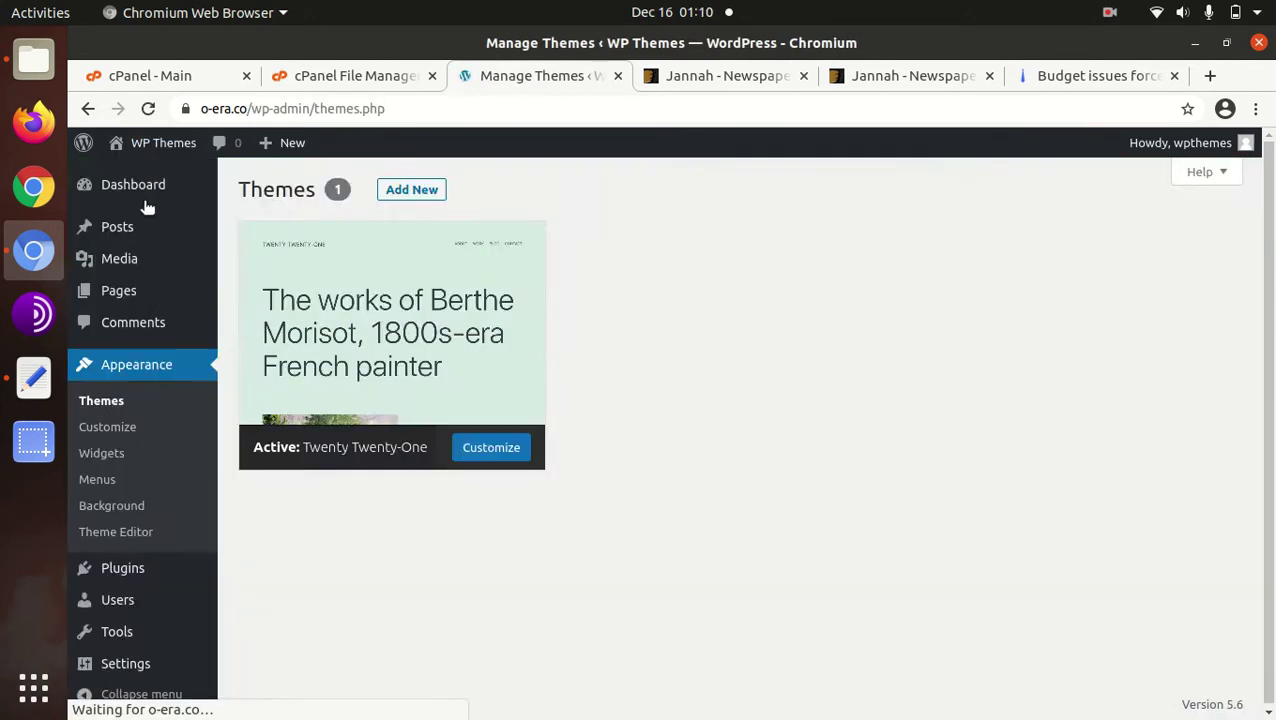
click(395, 418)
scroll(410, 258, up, 2)
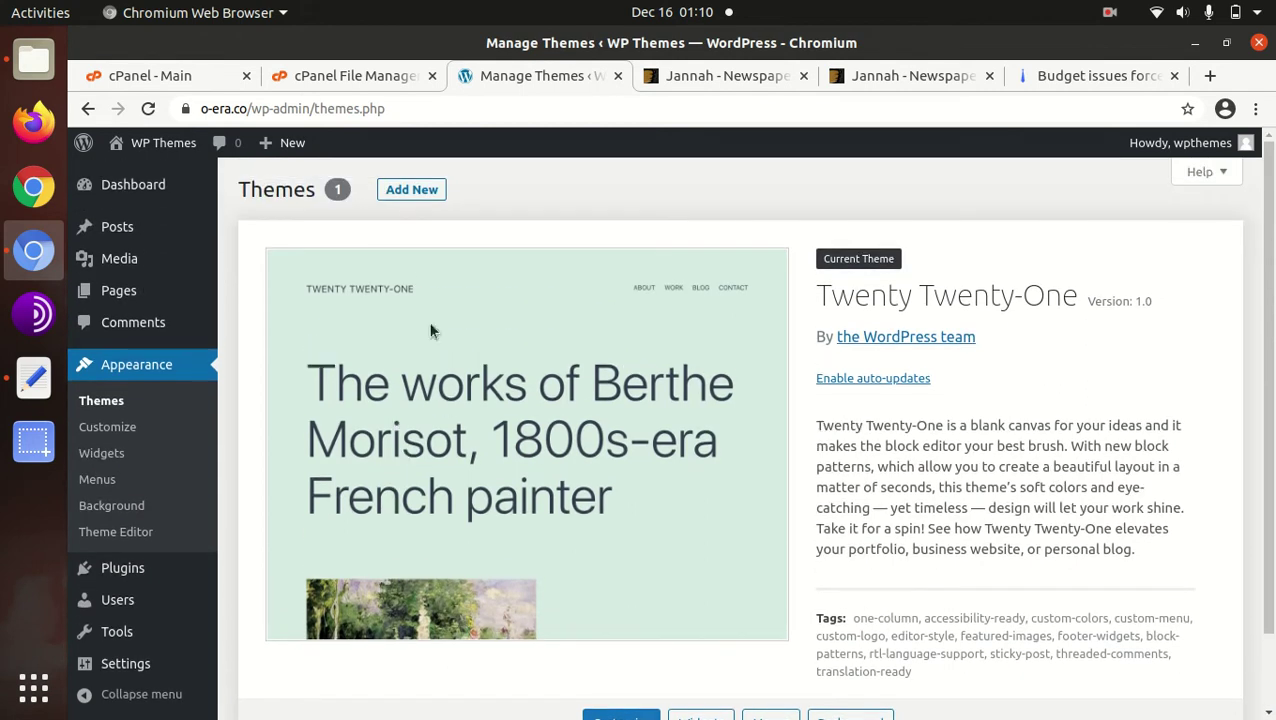
- Open the Upload Theme form, browse to jannah.zip, then cancel without choosing it
click(409, 195)
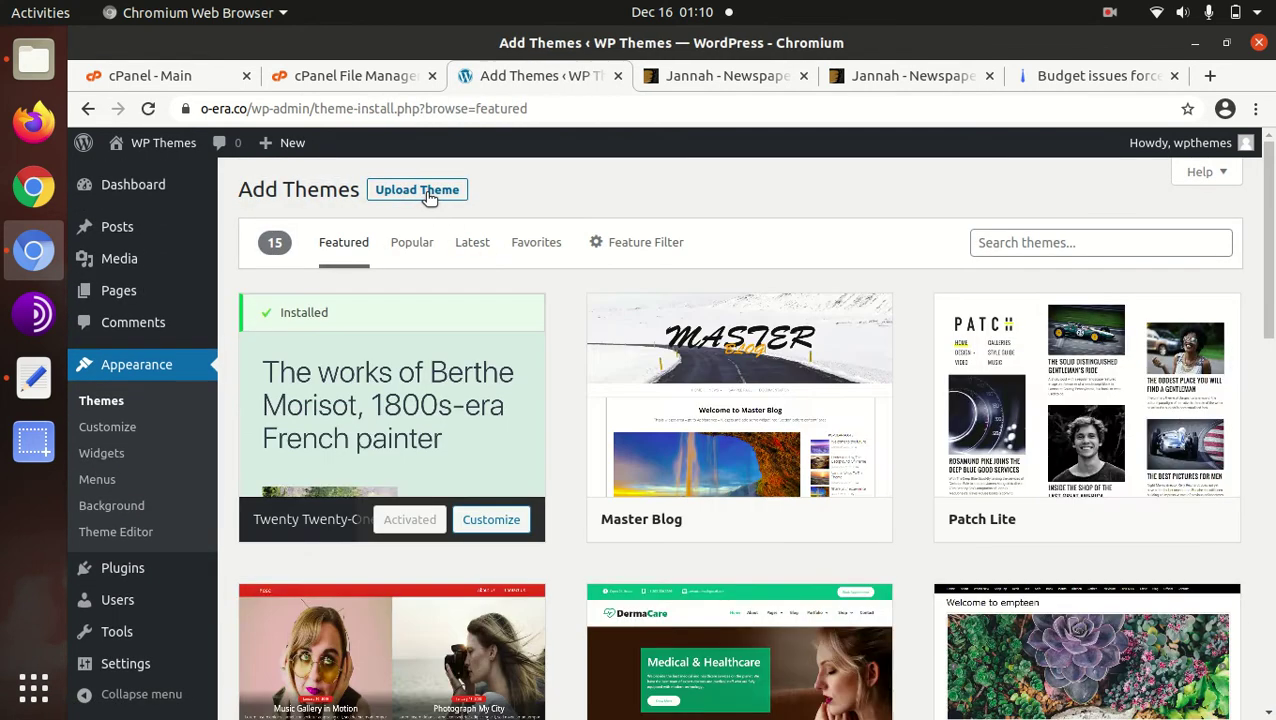
click(429, 191)
click(605, 358)
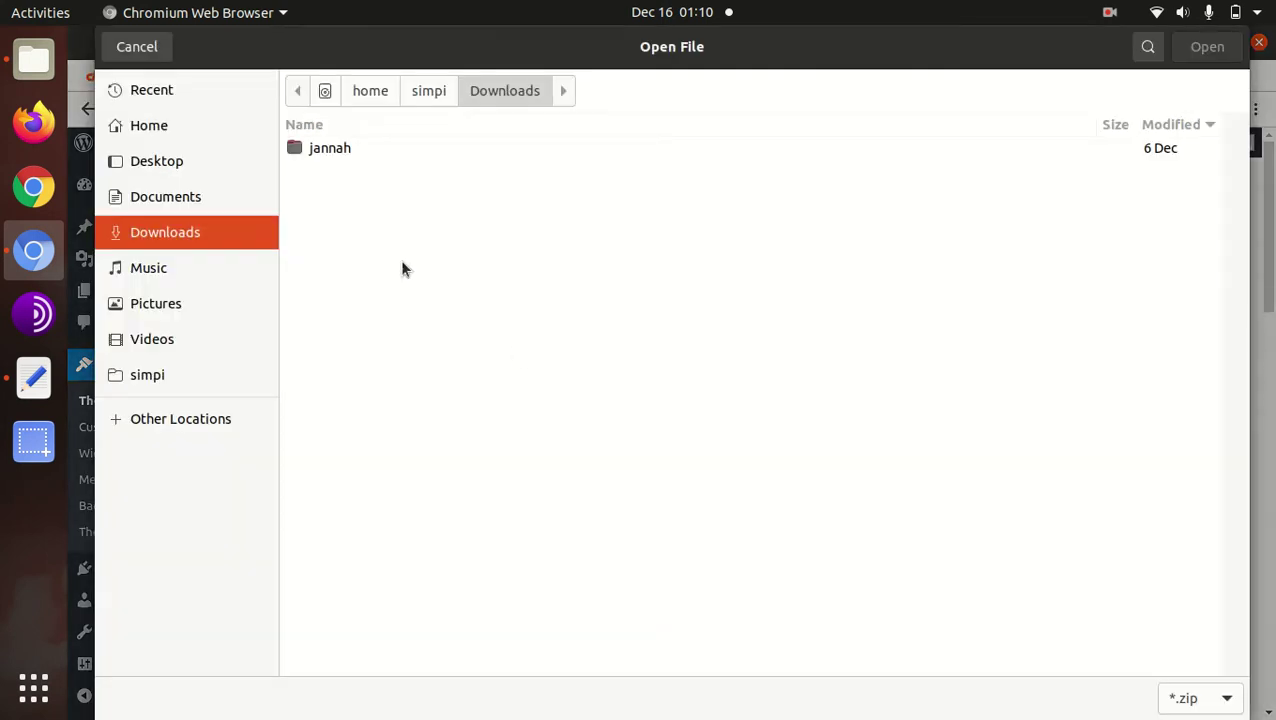
double_click(318, 154)
click(330, 212)
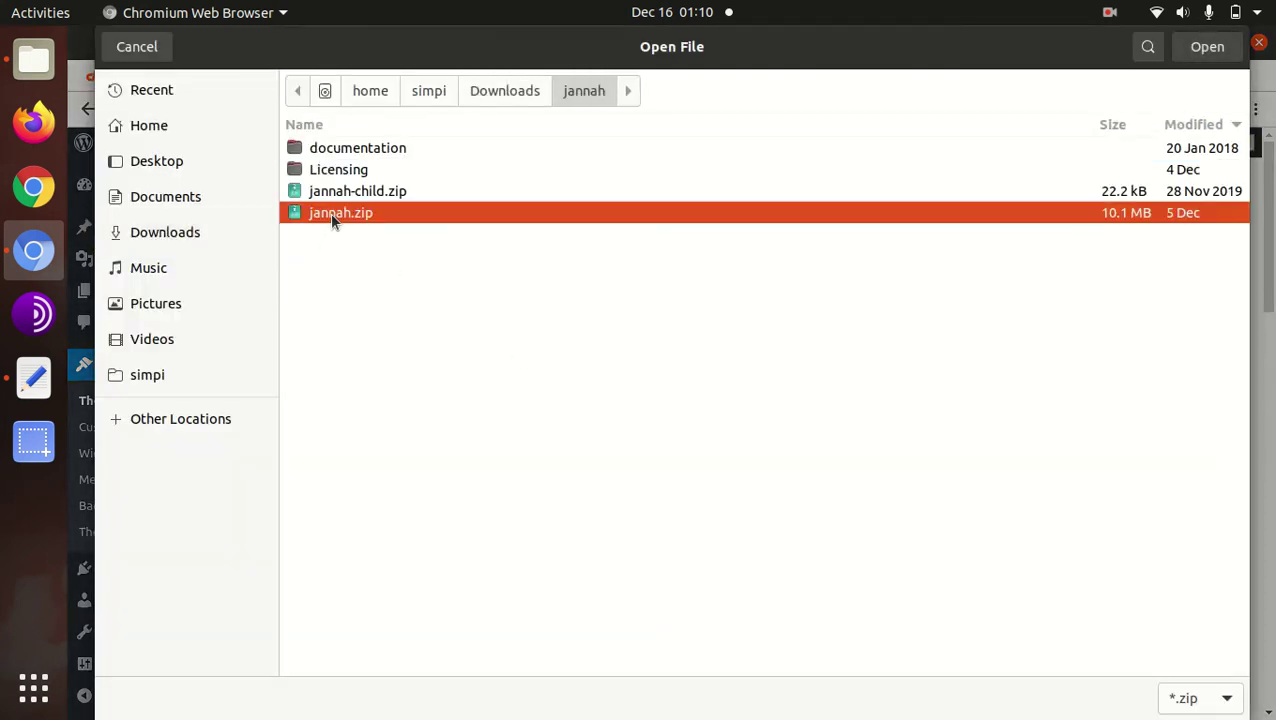
click(140, 47)
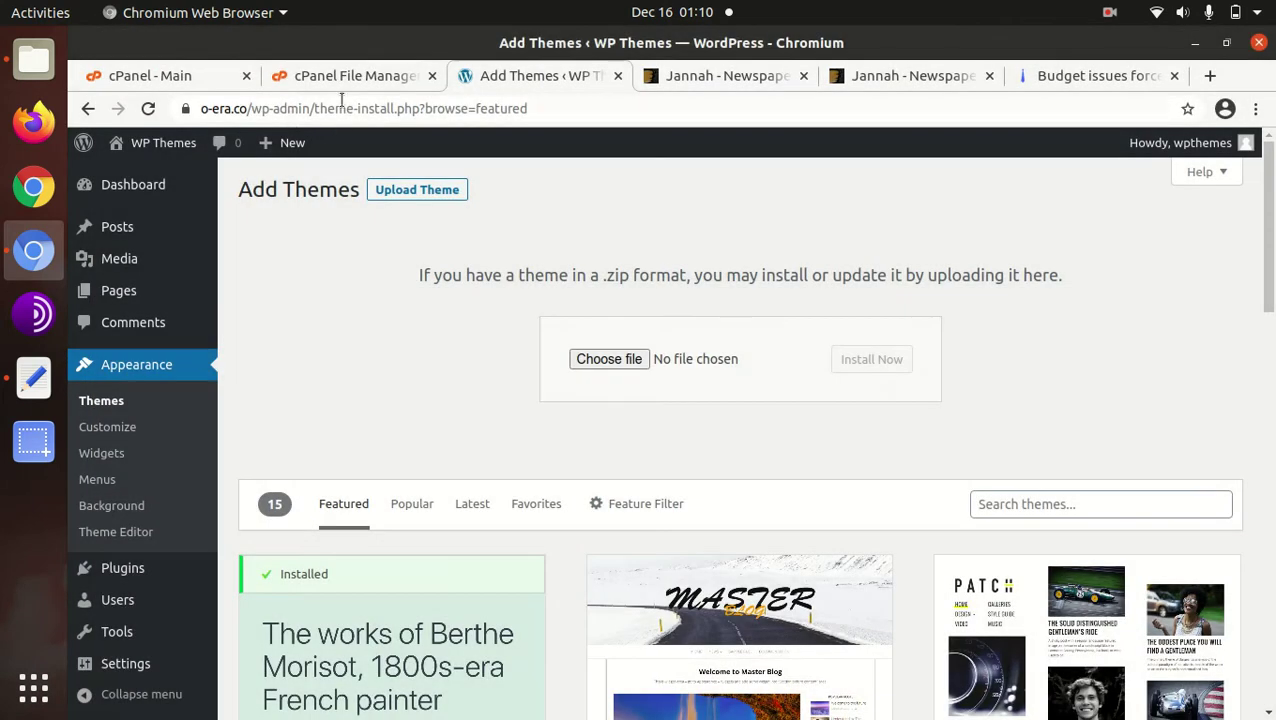
- Upload jannah.zip (9.67 MB) into o-era.co's wp-content/themes folder in cPanel File Manager
click(342, 78)
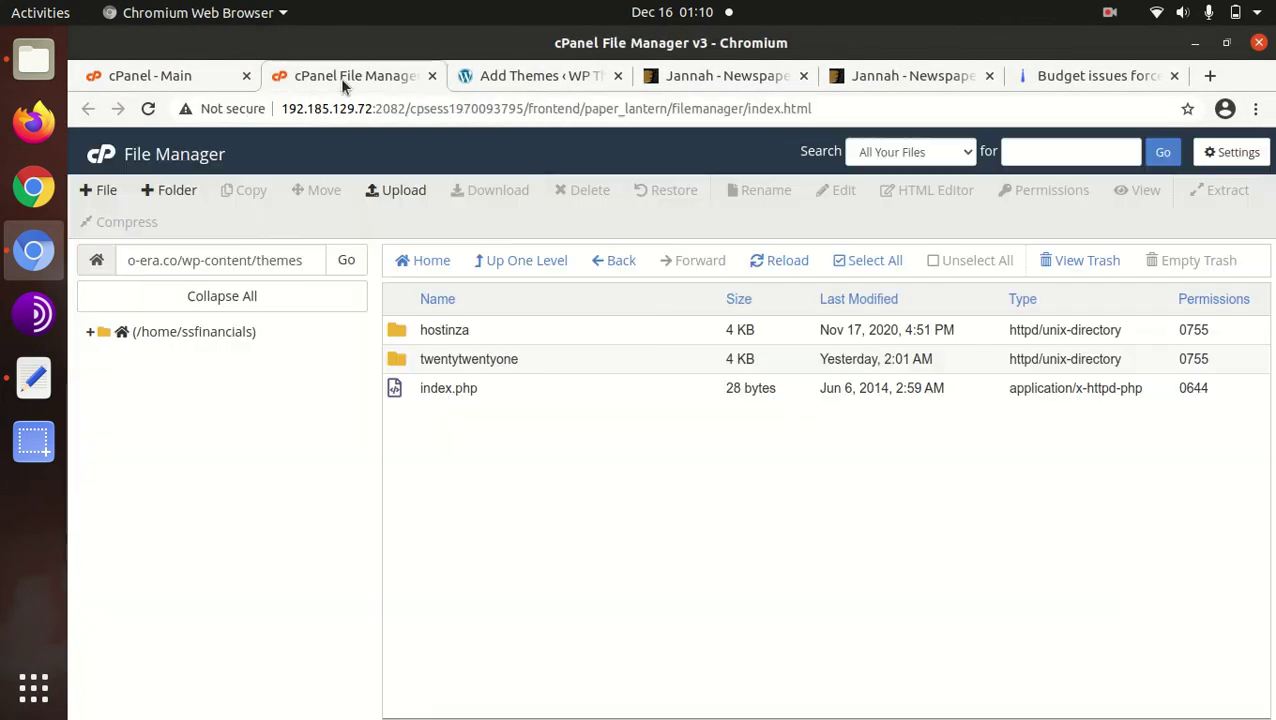
click(760, 261)
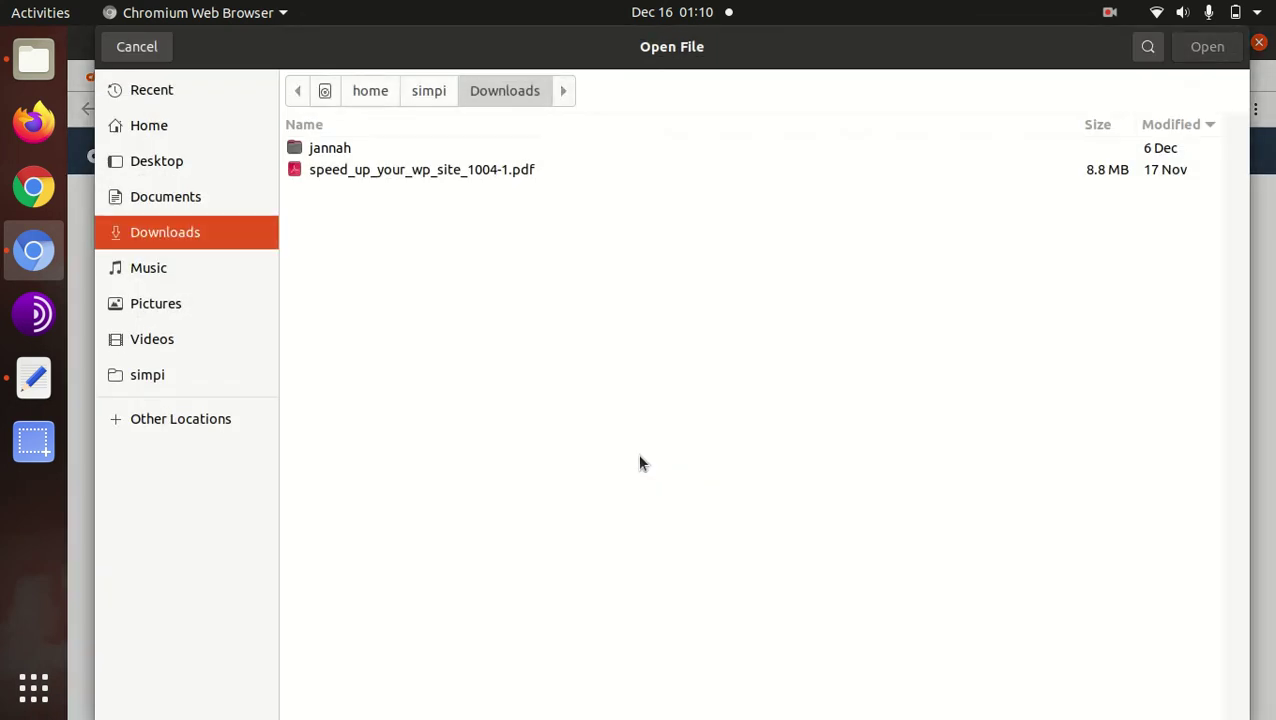
double_click(352, 150)
click(340, 234)
click(1207, 46)
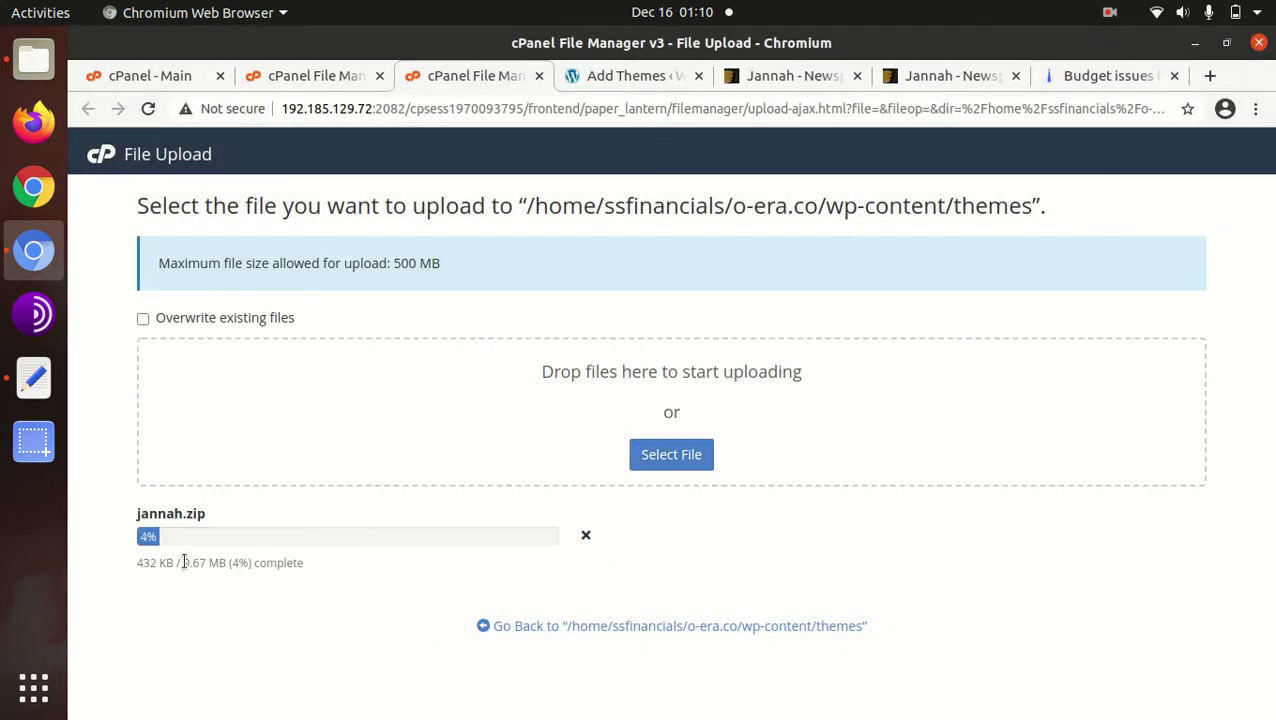
drag(183, 562, 209, 564)
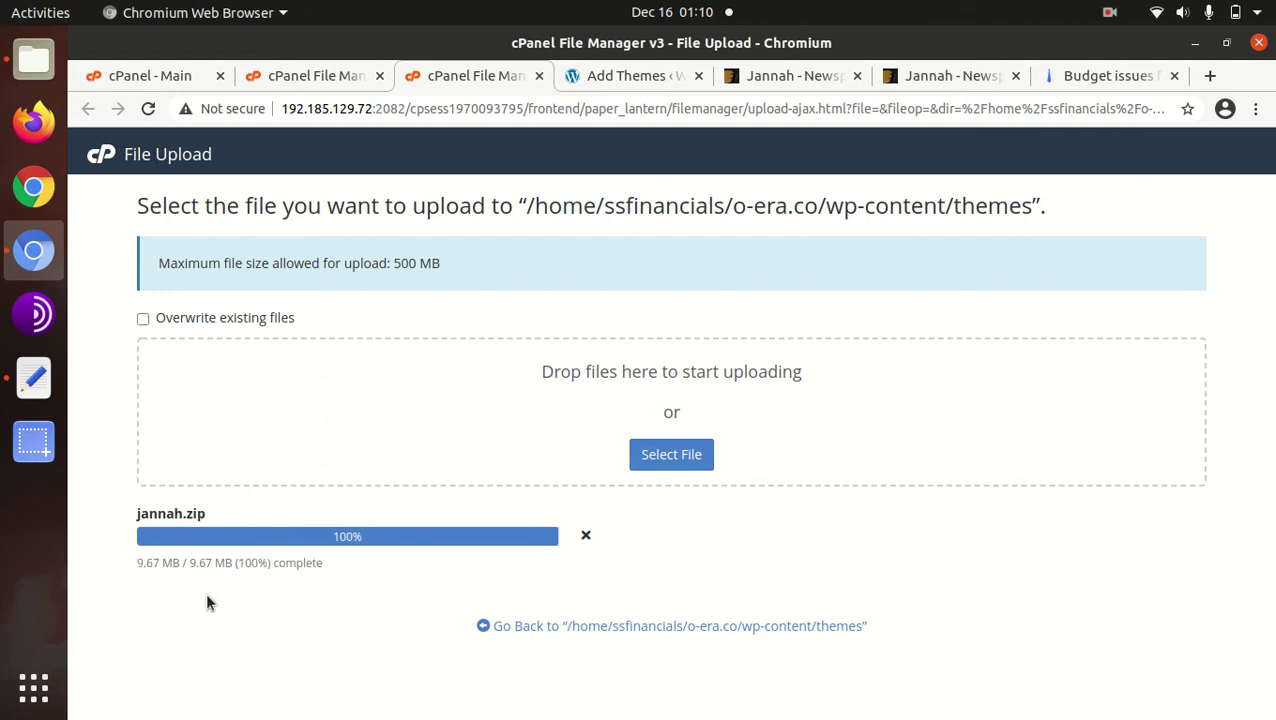
click(571, 628)
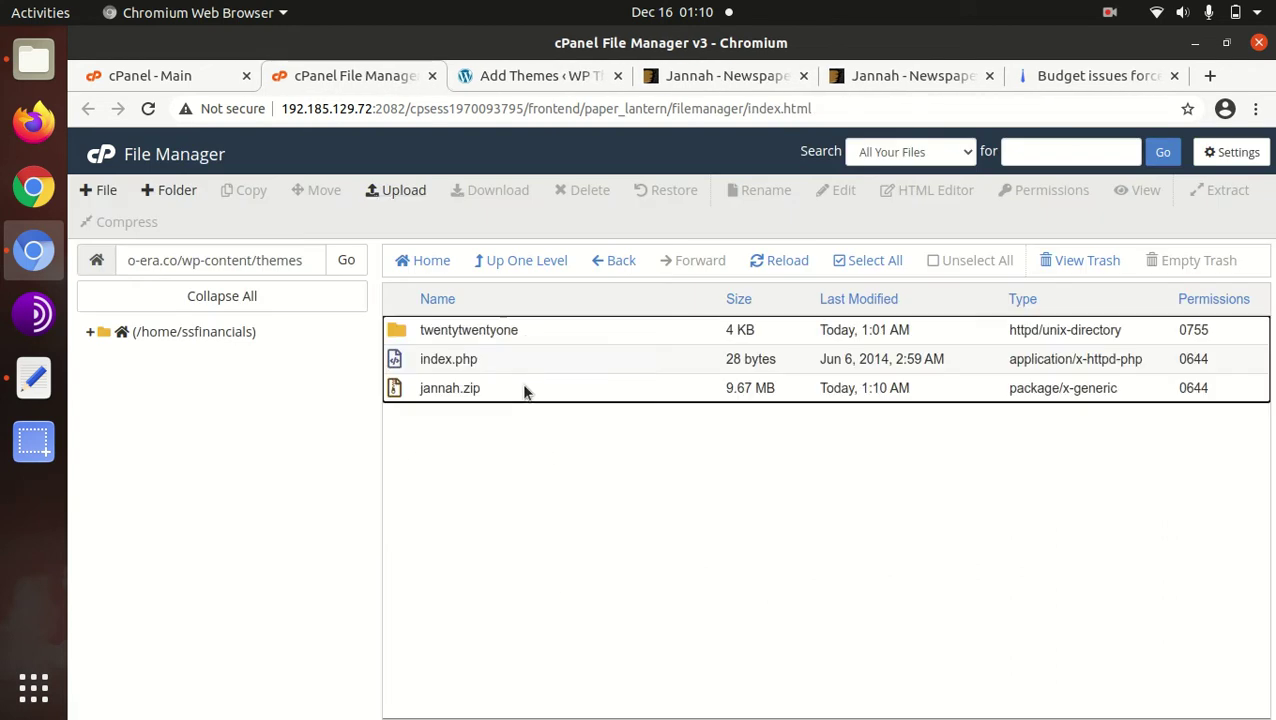
- Extract jannah.zip into a new jannah folder in themes and check its contents
click(522, 390)
right_click(524, 389)
click(567, 594)
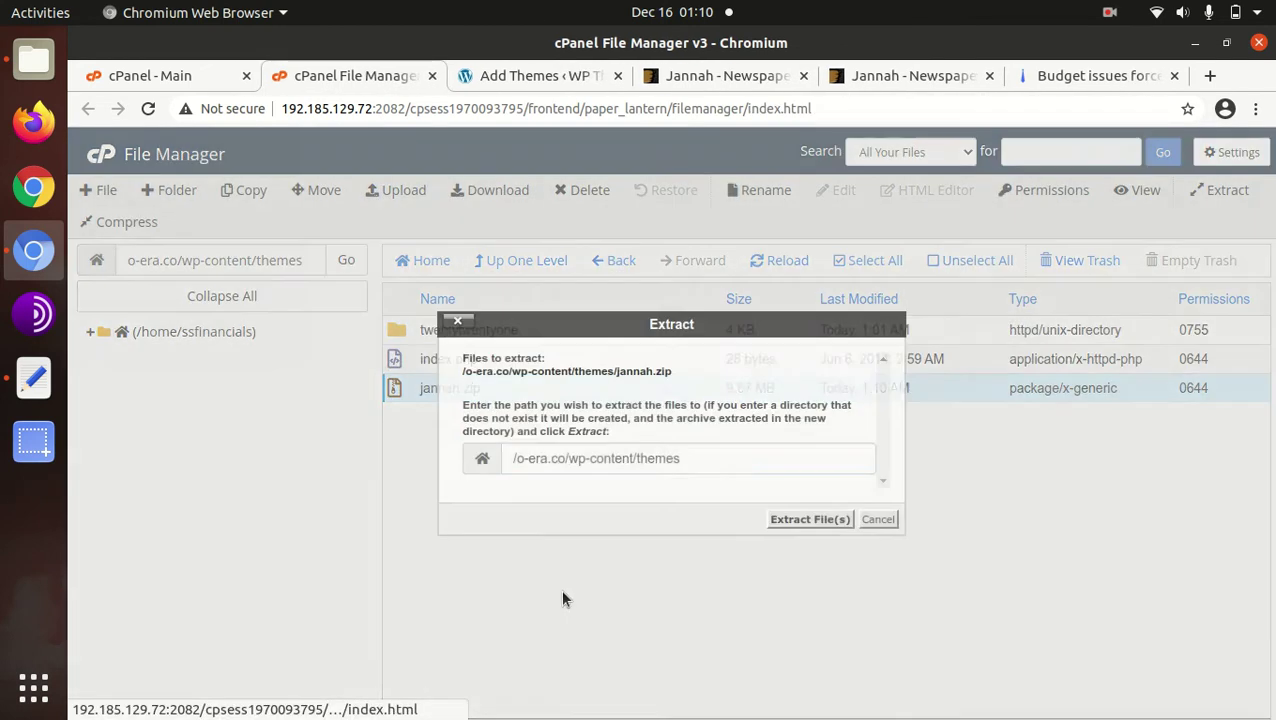
click(786, 518)
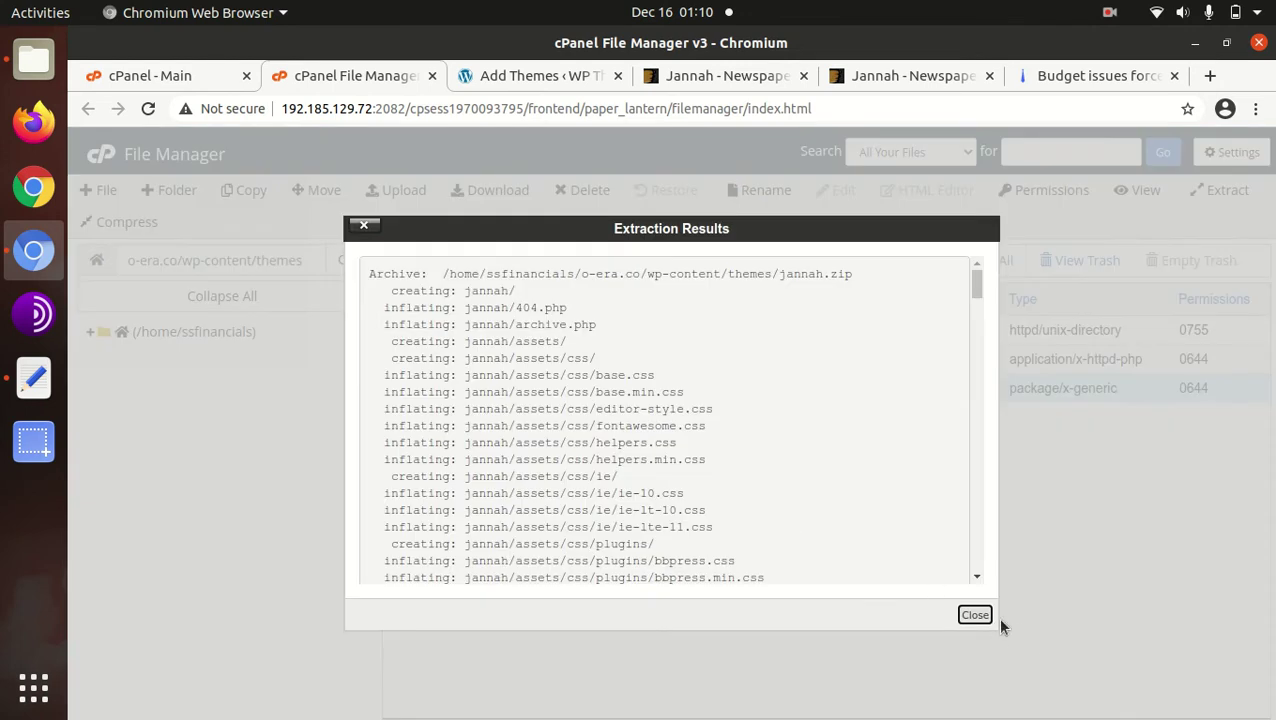
click(974, 614)
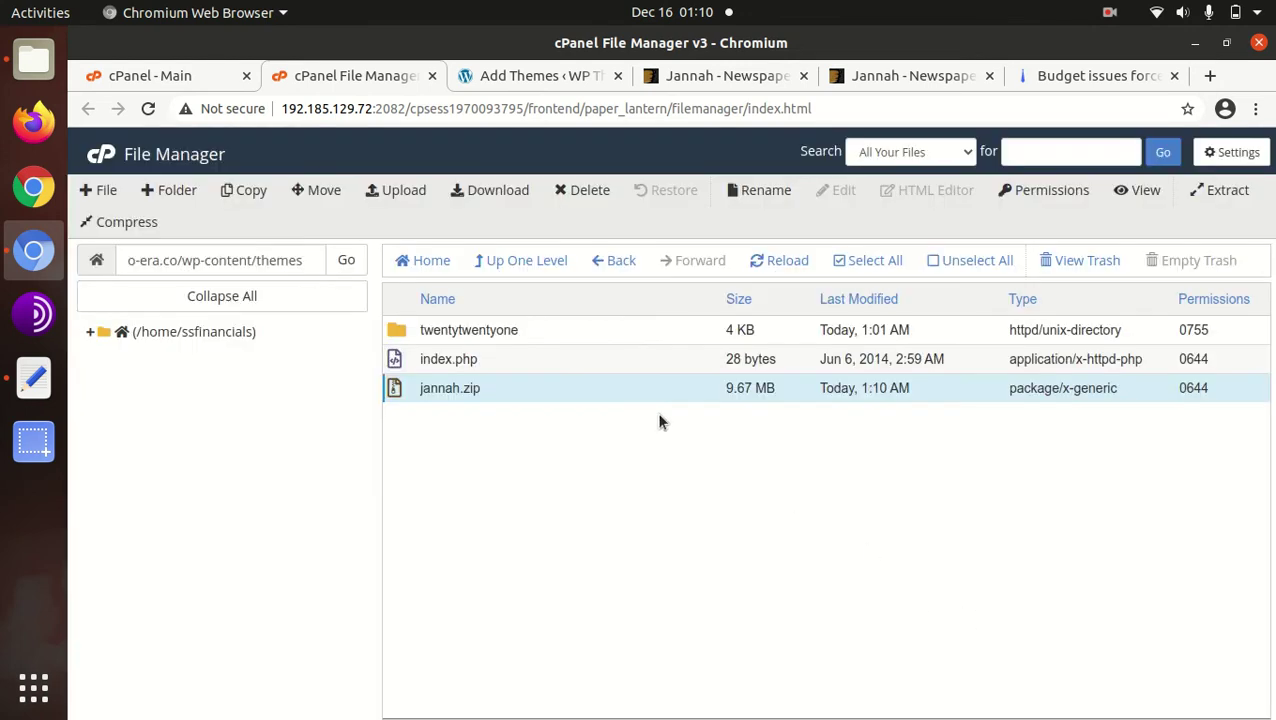
click(776, 260)
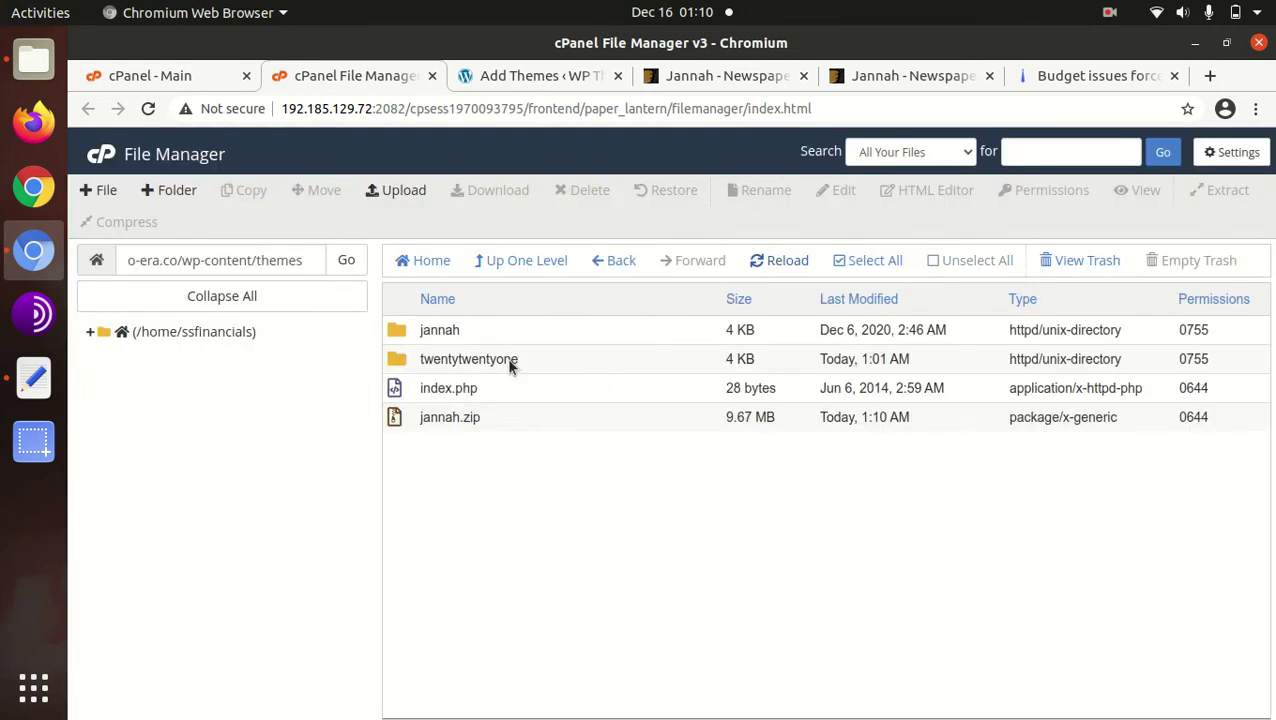
double_click(472, 333)
scroll(486, 380, down, 5)
scroll(490, 400, up, 5)
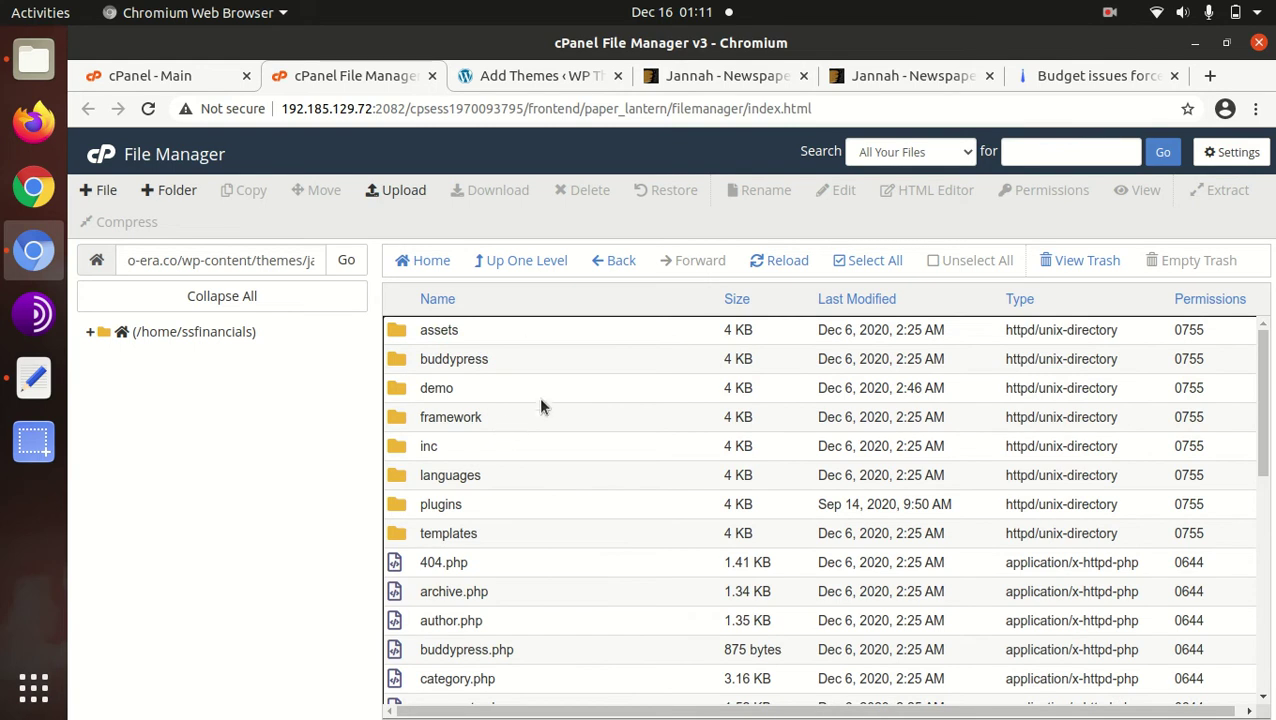
click(524, 263)
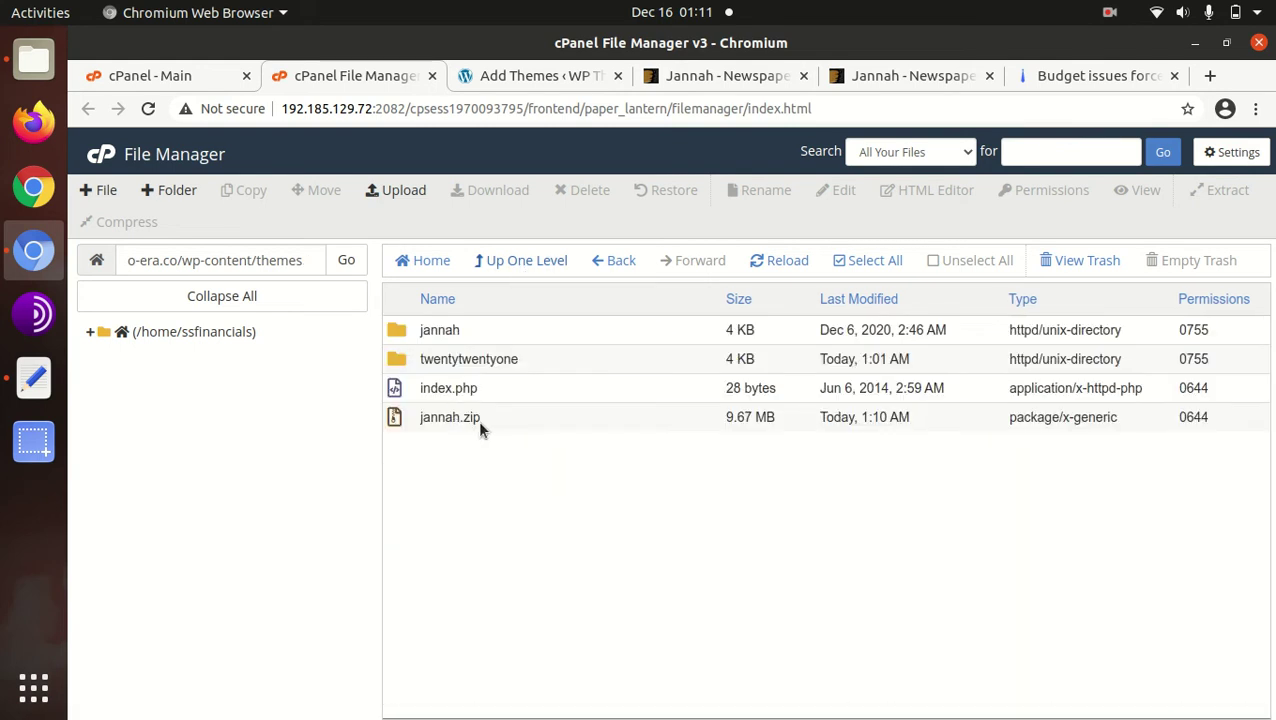
- Permanently delete jannah.zip, skipping the trash
click(528, 422)
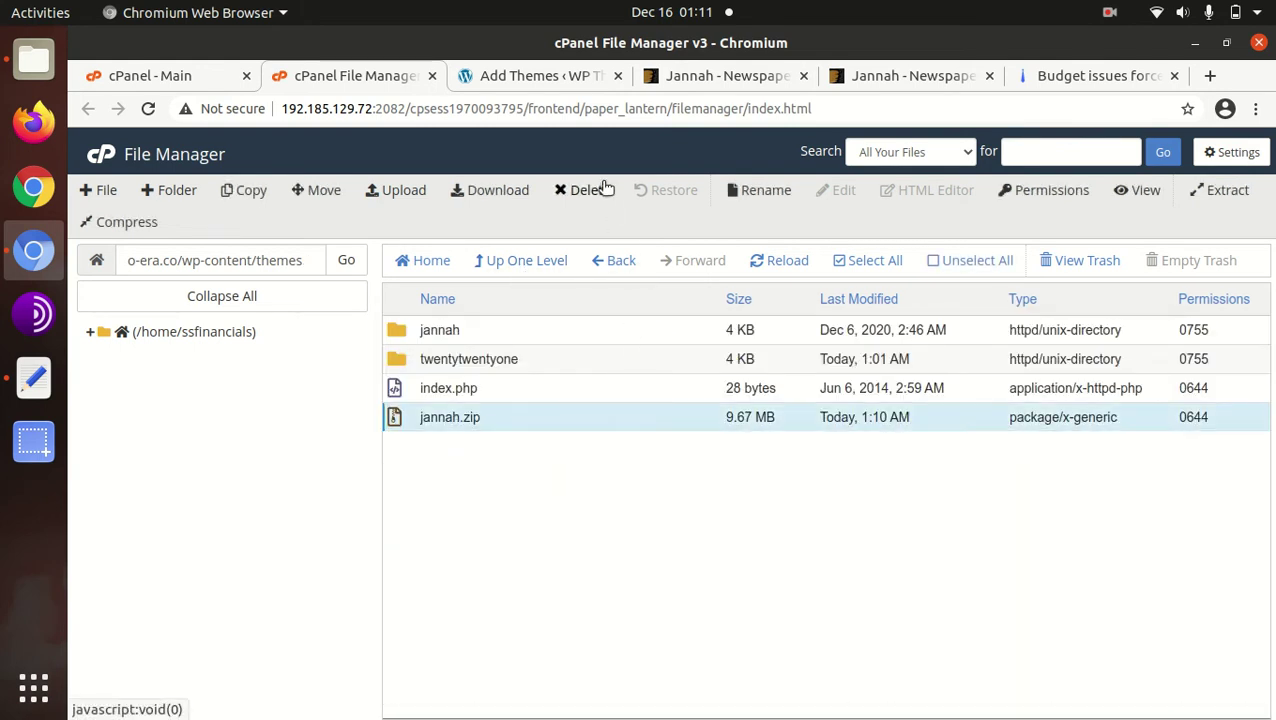
click(584, 190)
click(478, 430)
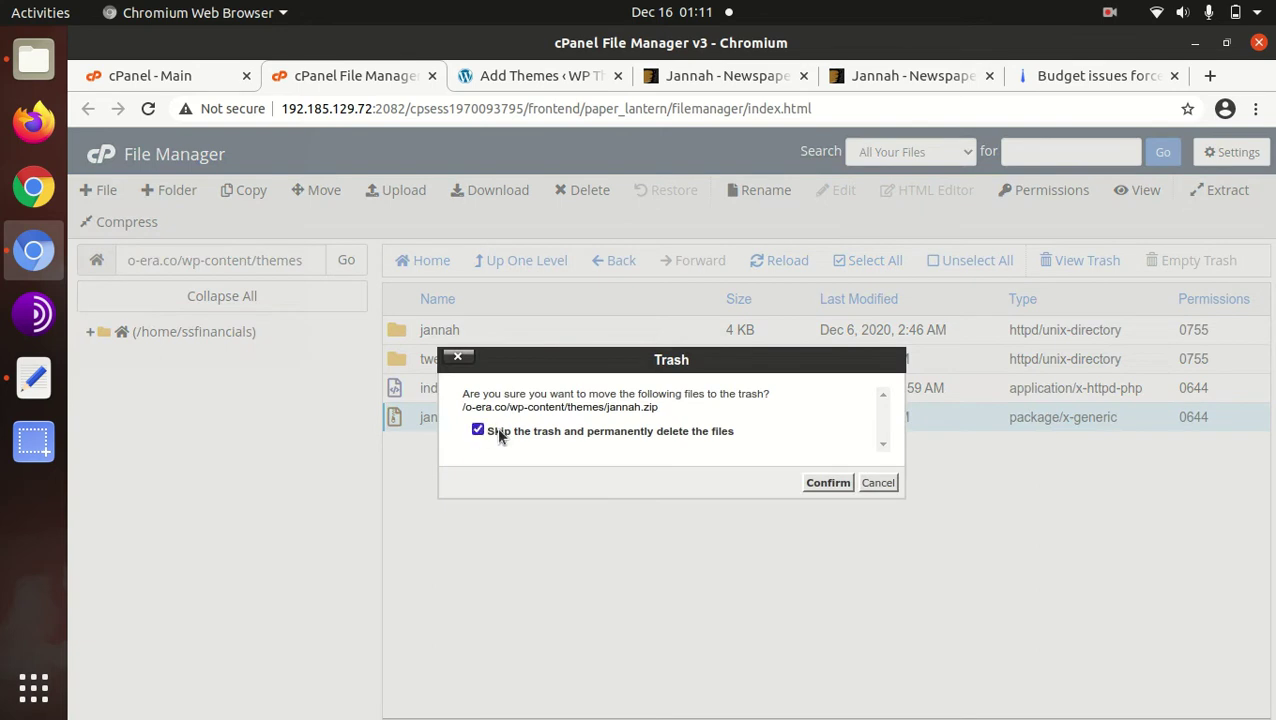
click(835, 486)
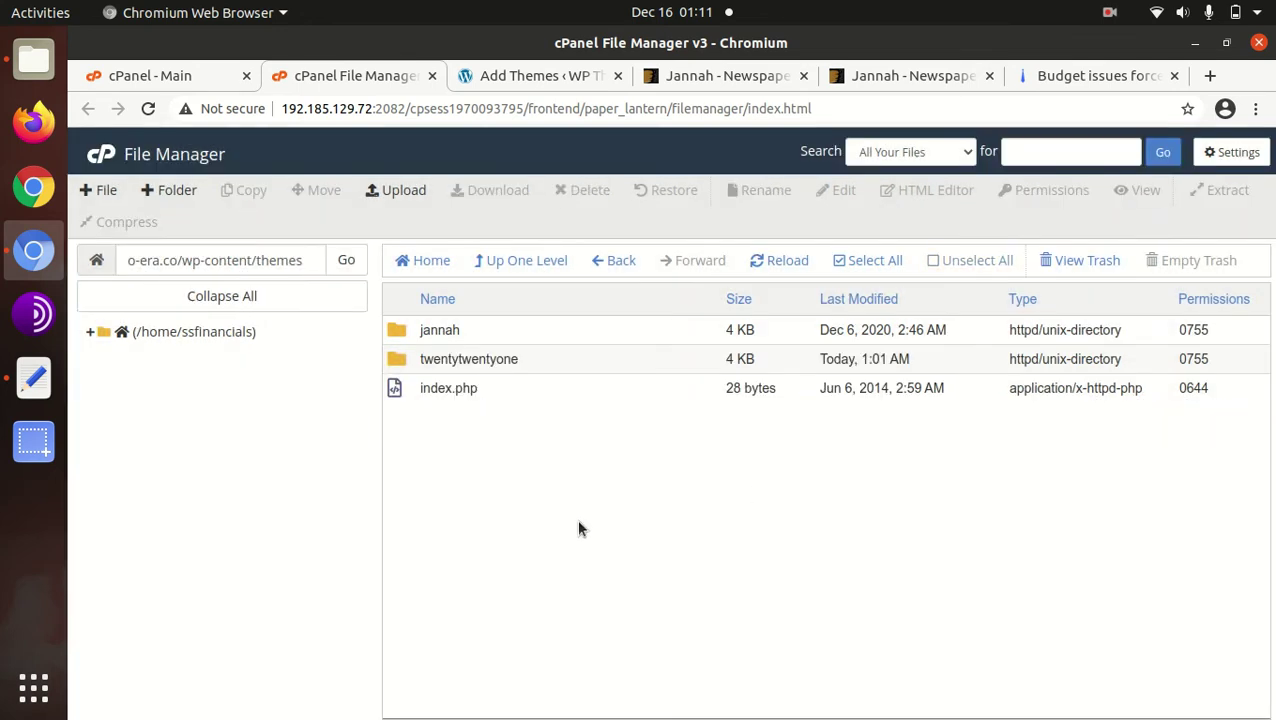
- Open the installed Jannah theme's details in WordPress Themes
click(563, 76)
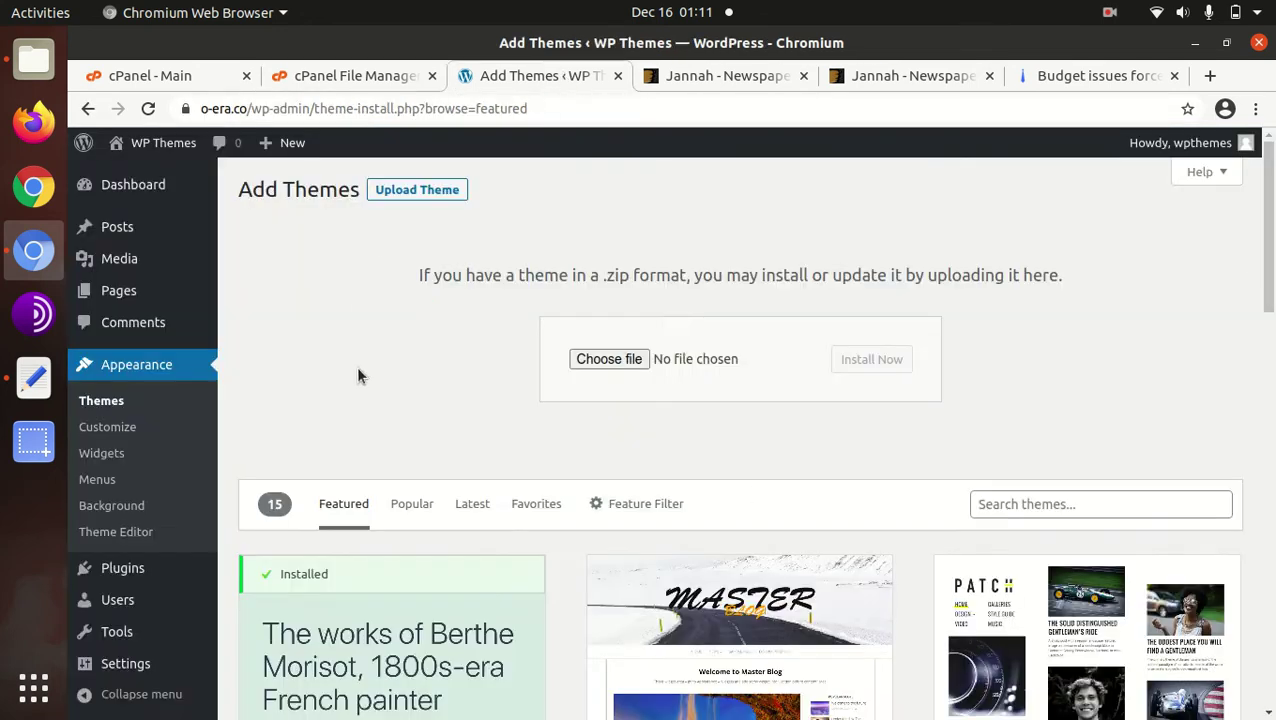
click(108, 404)
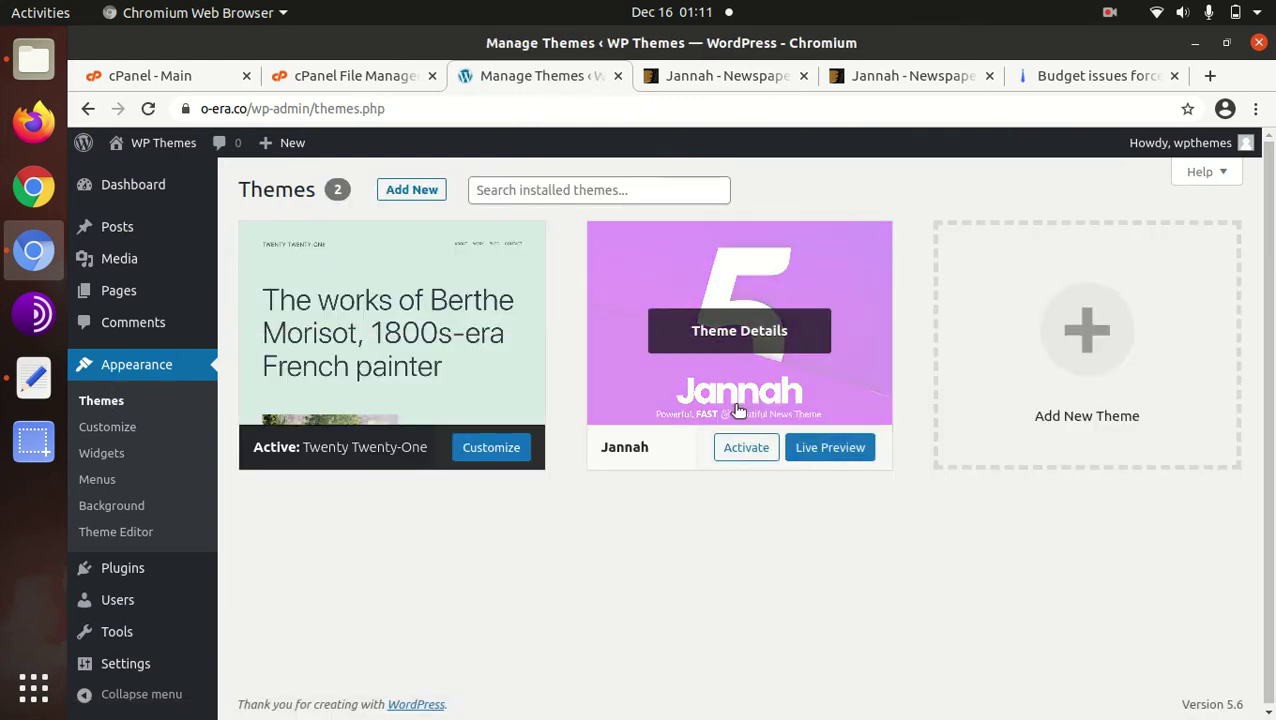
click(740, 350)
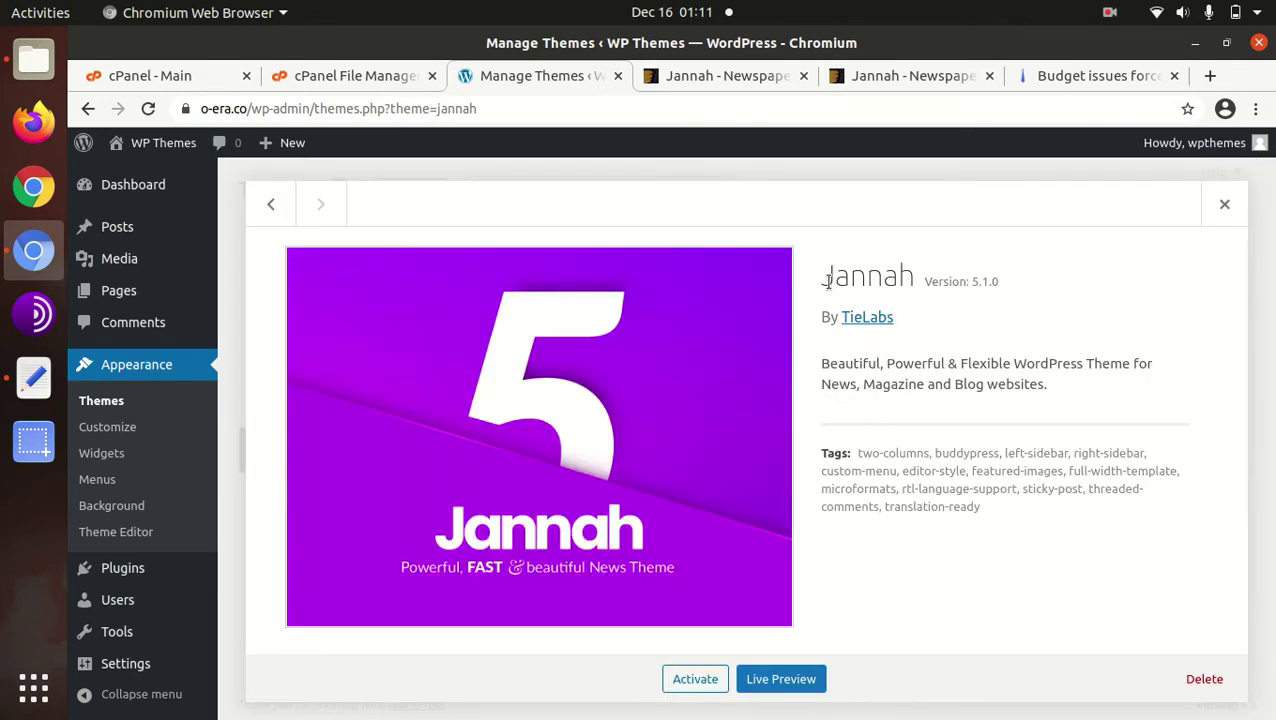
drag(834, 280, 932, 282)
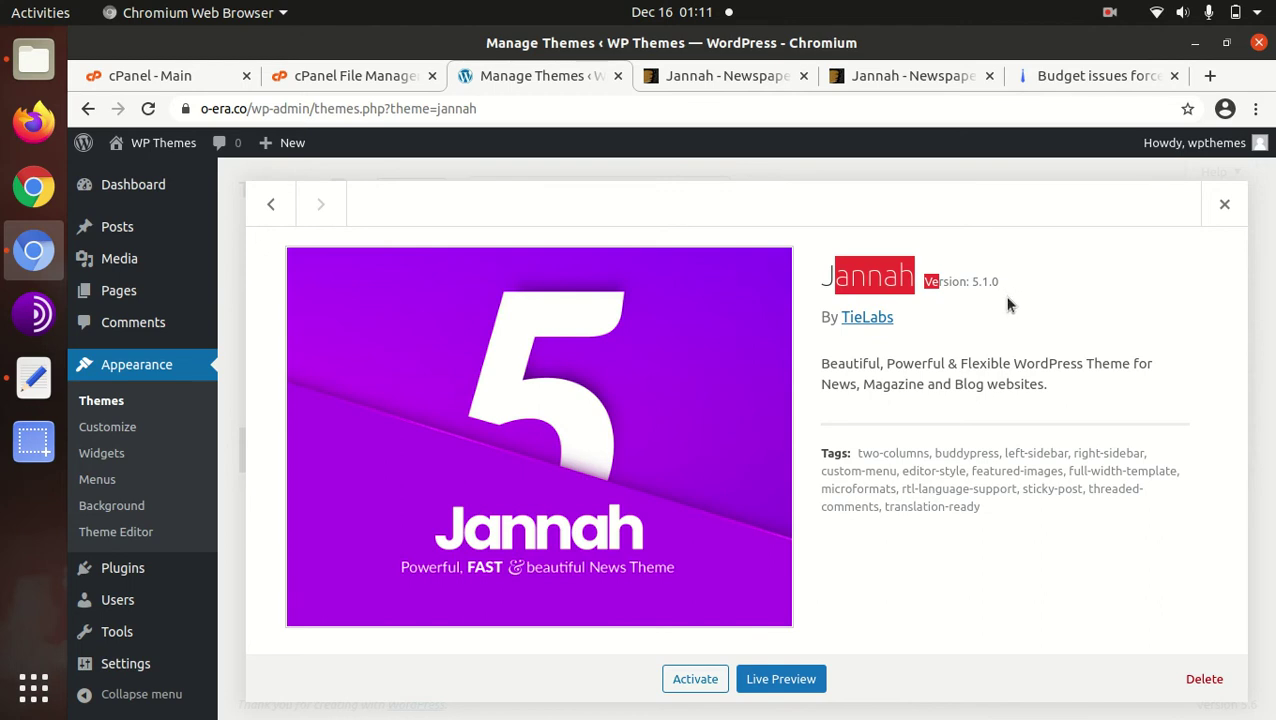
- Check the Jannah ThemeForest product page, then return to the Jannah 5.1.0 details
click(735, 76)
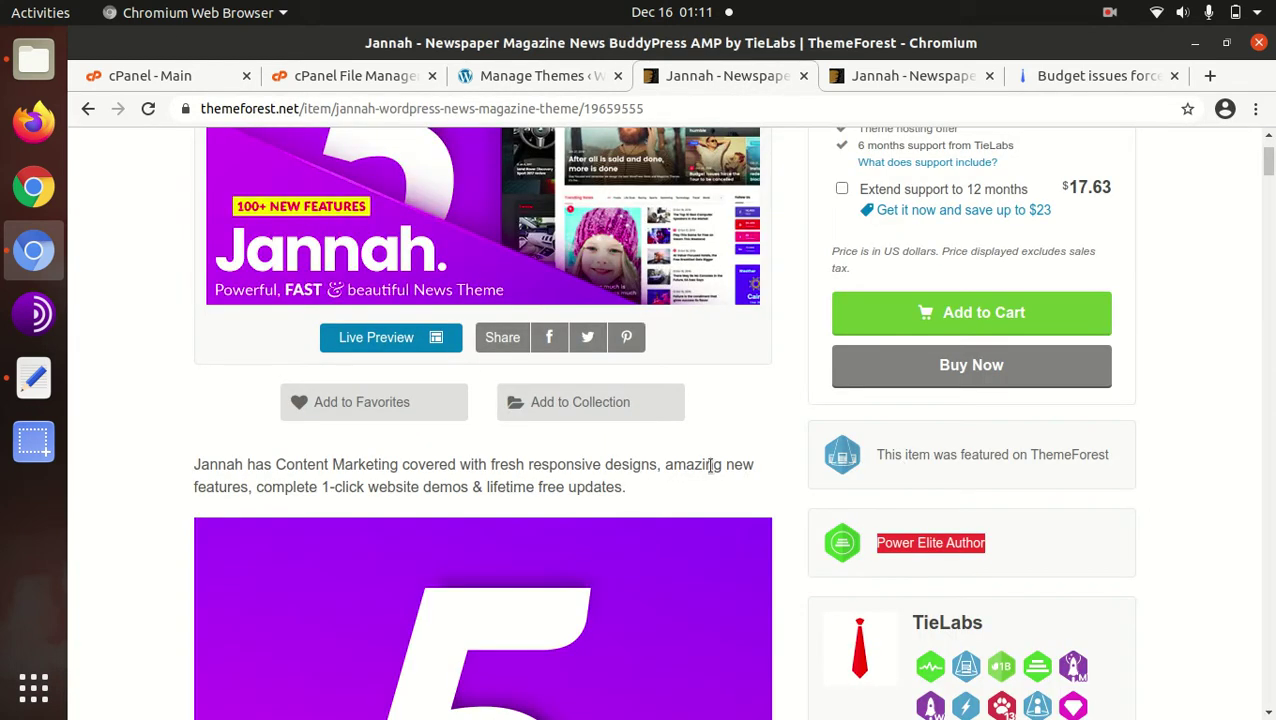
scroll(706, 464, down, 5)
scroll(706, 464, down, 4)
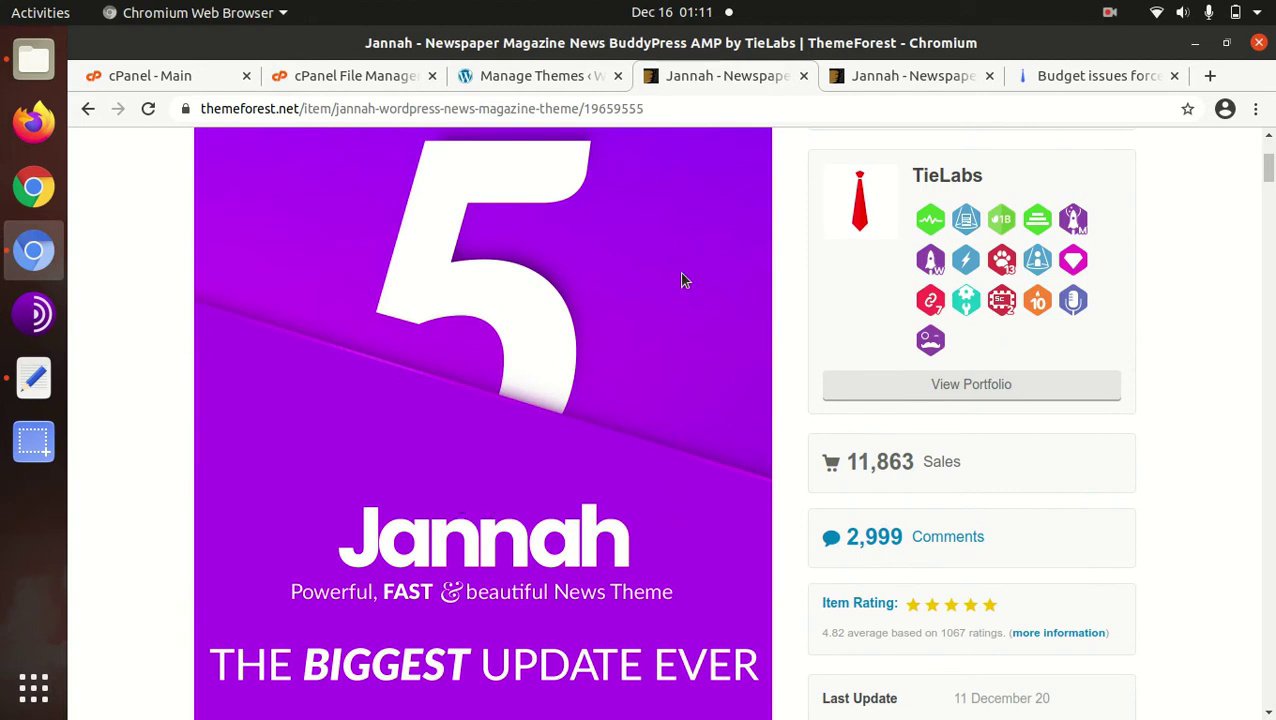
click(520, 77)
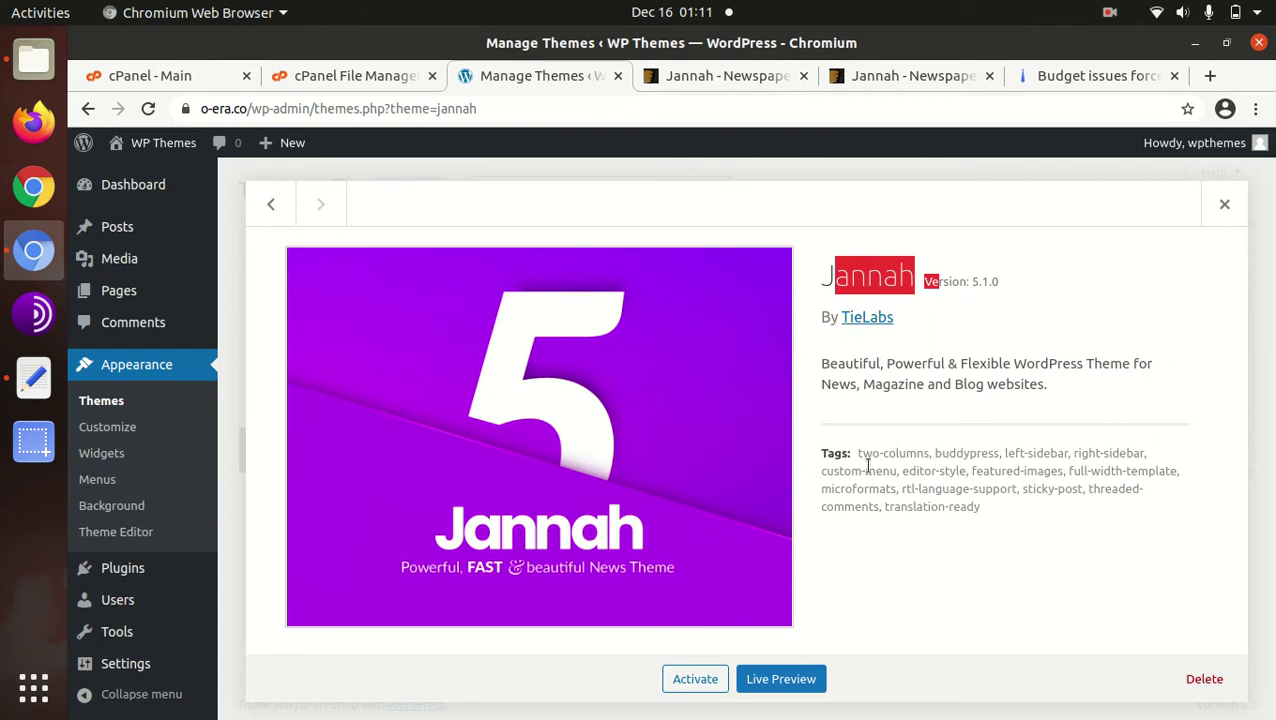
click(883, 539)
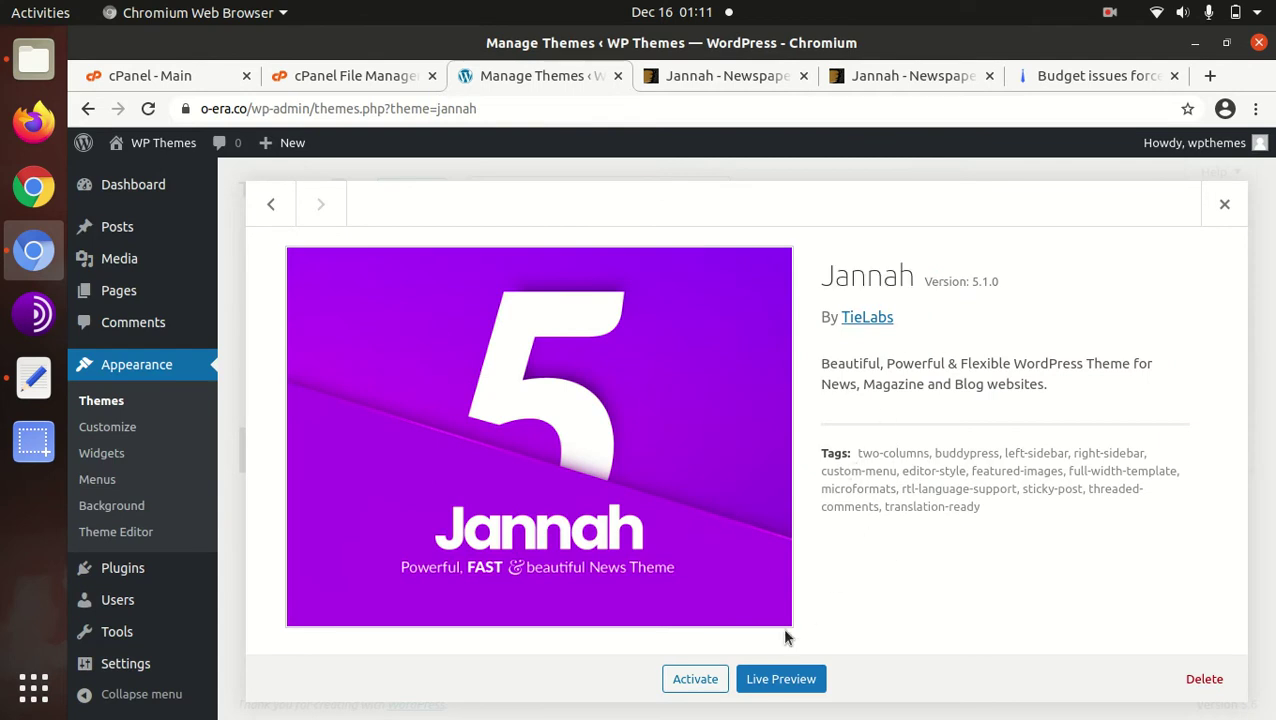
- Activate Jannah and review its Welcome to Jannah page showing site validated and support active
click(700, 688)
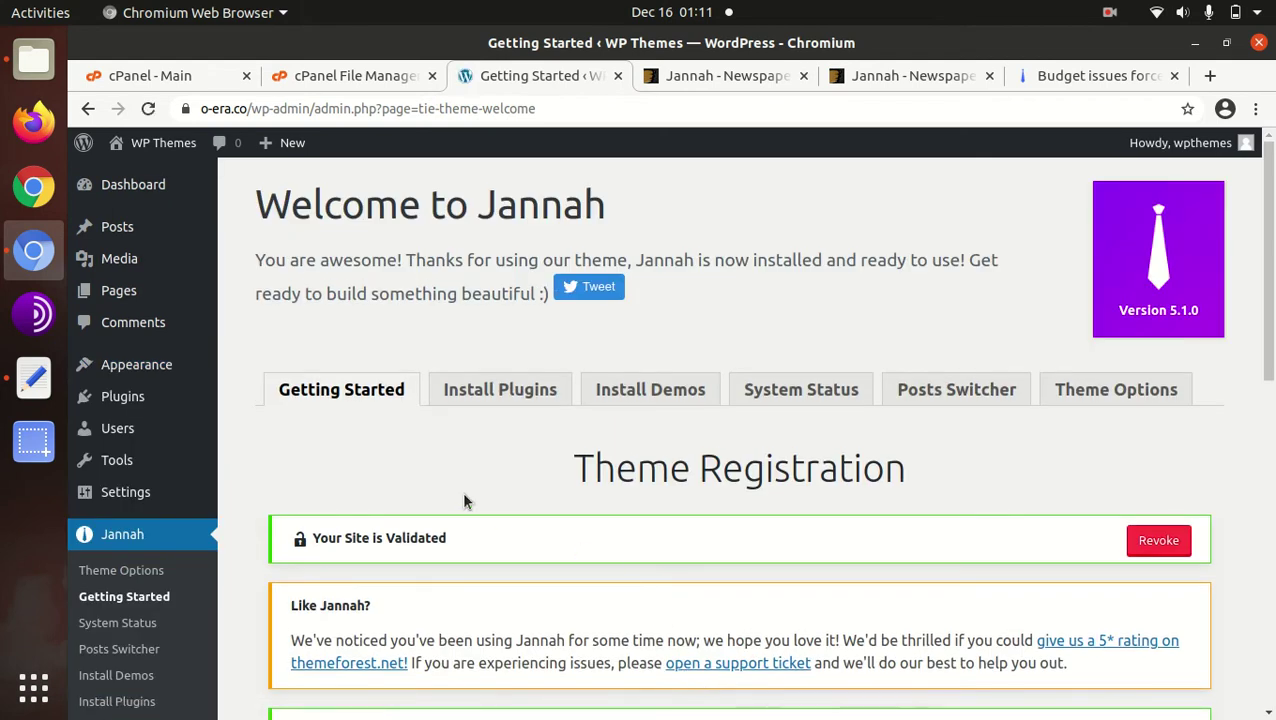
scroll(463, 500, down, 5)
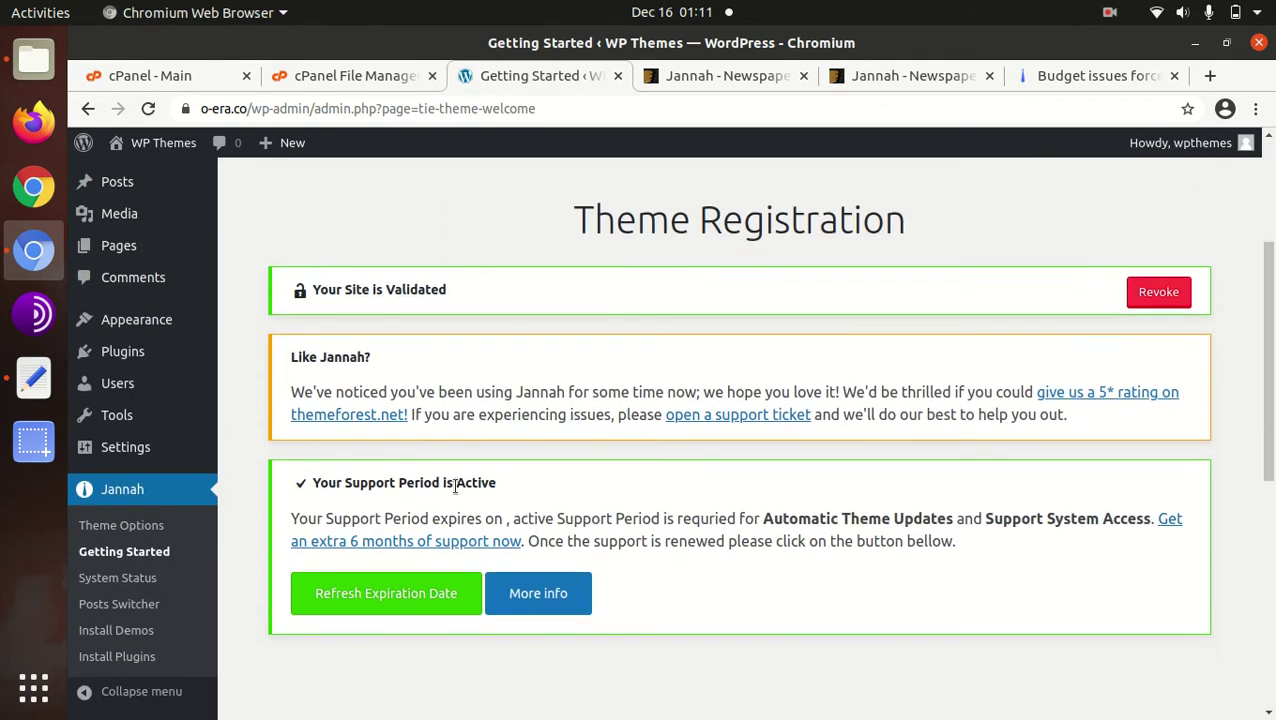
scroll(455, 485, down, 3)
scroll(455, 485, down, 2)
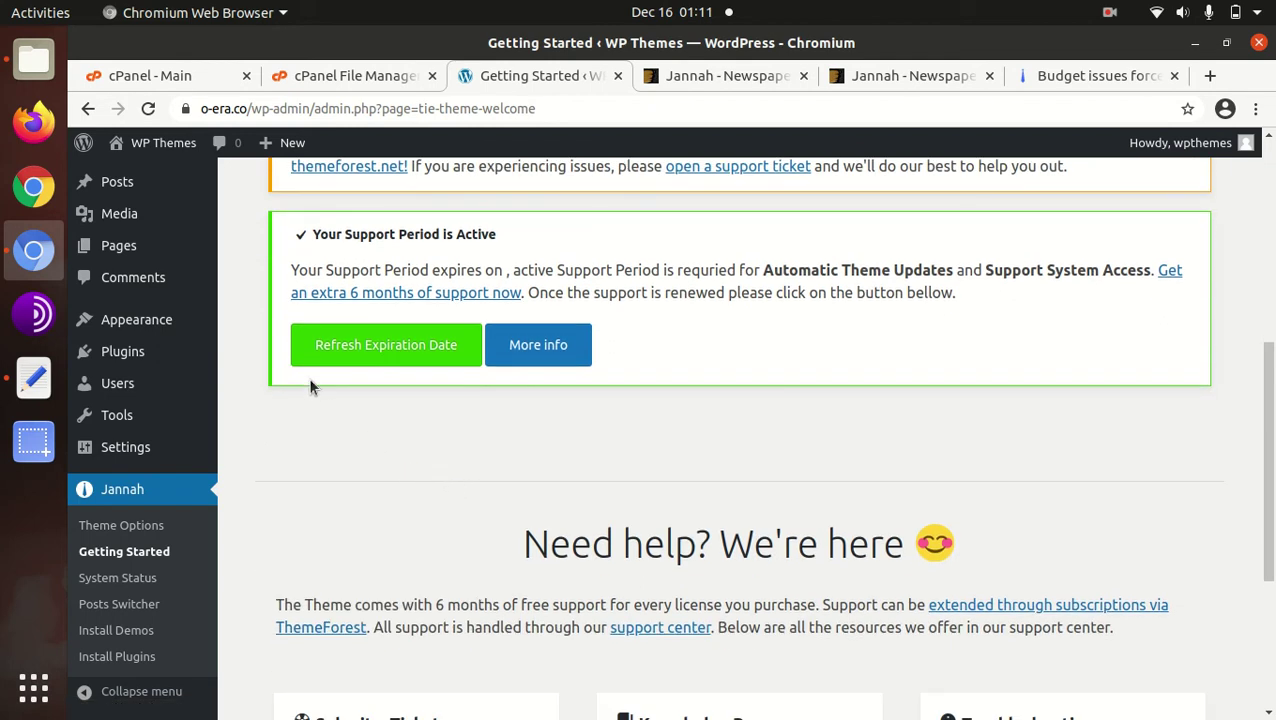
scroll(310, 387, down, 5)
scroll(540, 525, up, 5)
scroll(510, 500, up, 5)
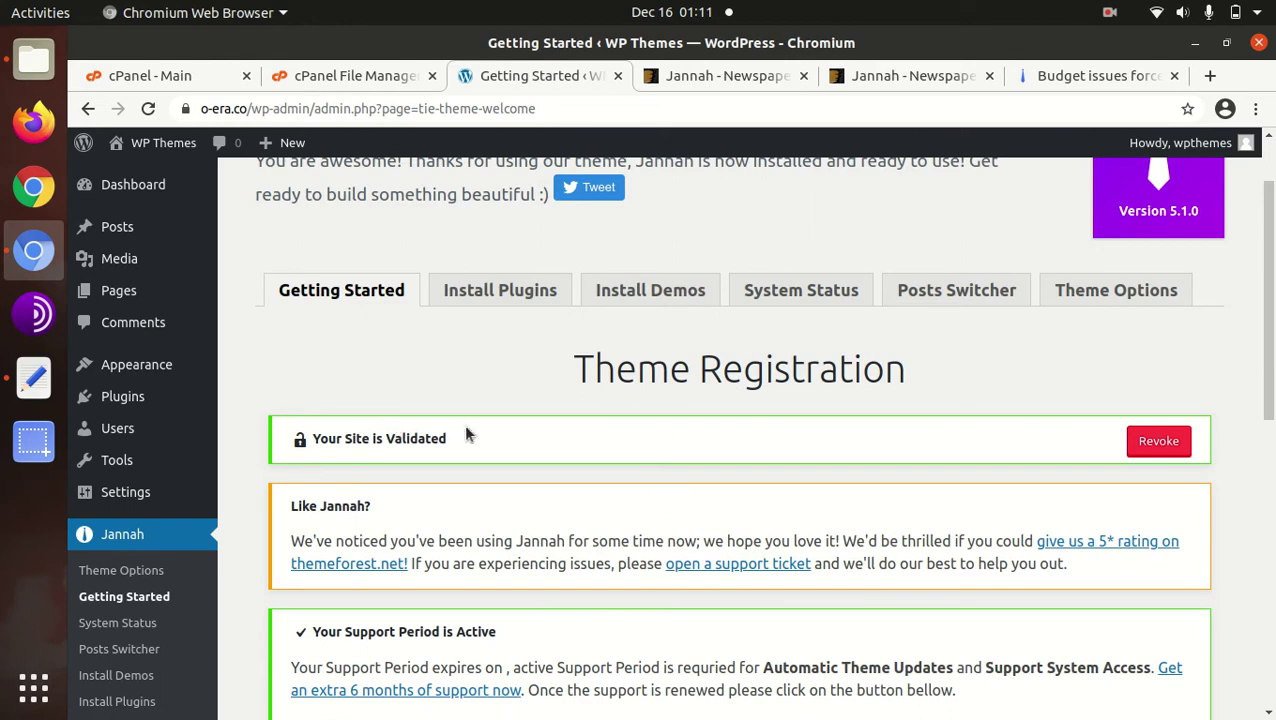
scroll(418, 420, up, 2)
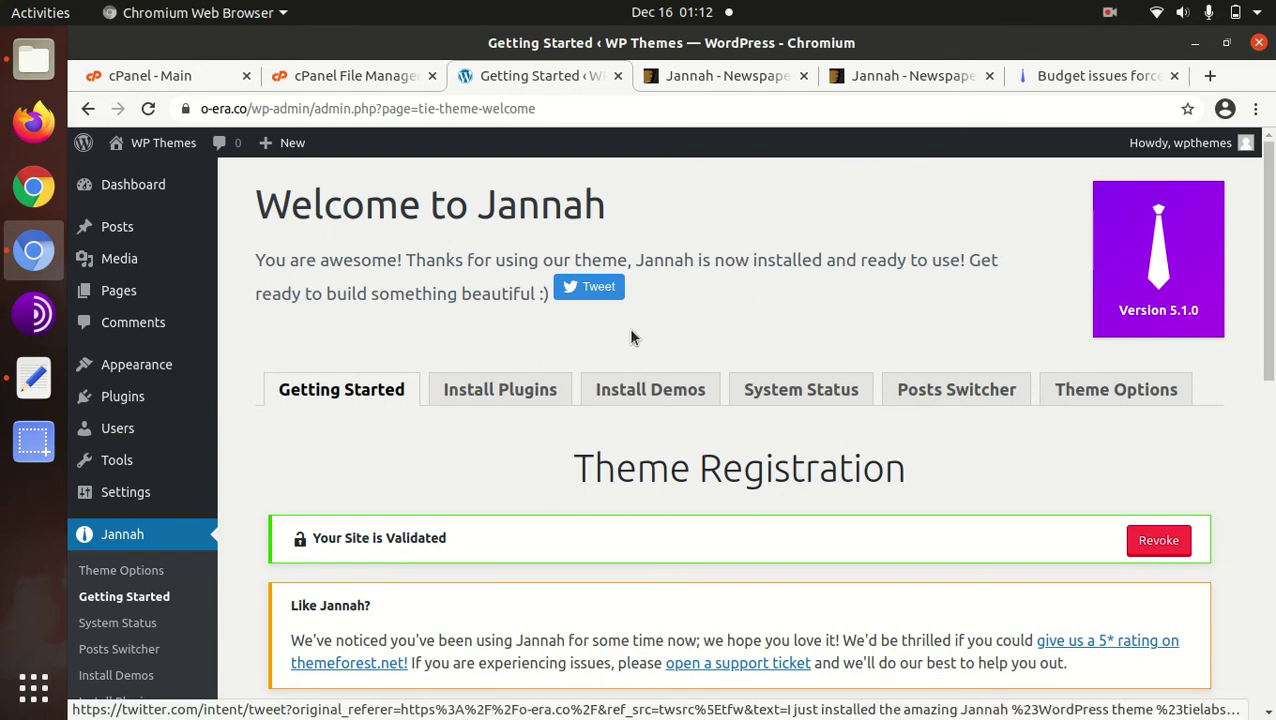
scroll(425, 457, down, 2)
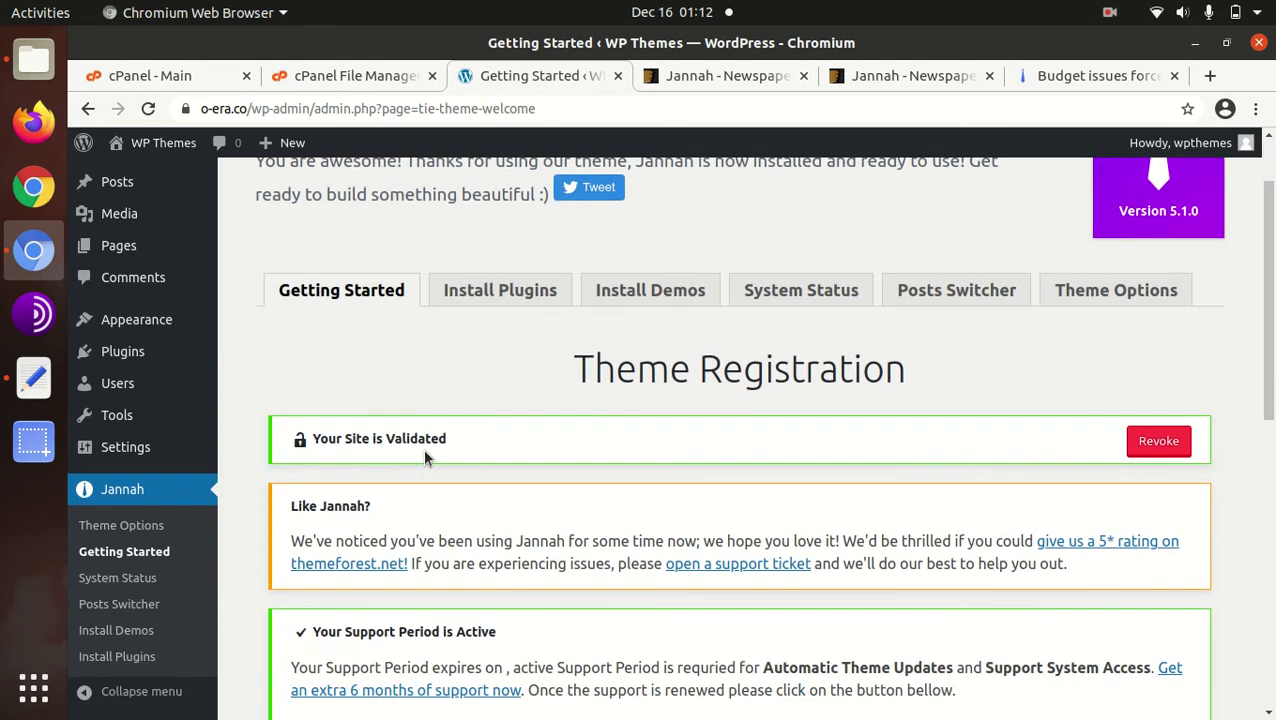
scroll(478, 445, down, 1)
scroll(478, 445, down, 2)
scroll(478, 445, down, 2)
scroll(478, 445, down, 1)
scroll(477, 436, down, 1)
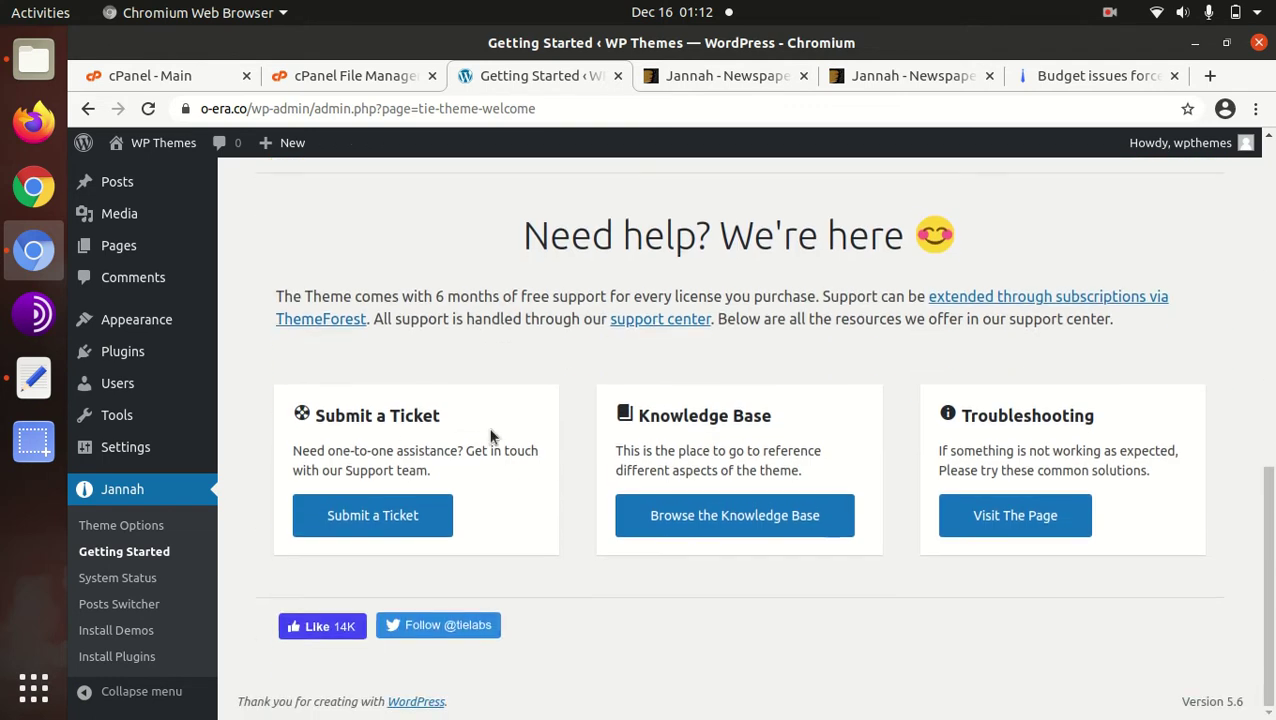
scroll(712, 461, up, 3)
scroll(712, 461, up, 4)
scroll(660, 445, up, 2)
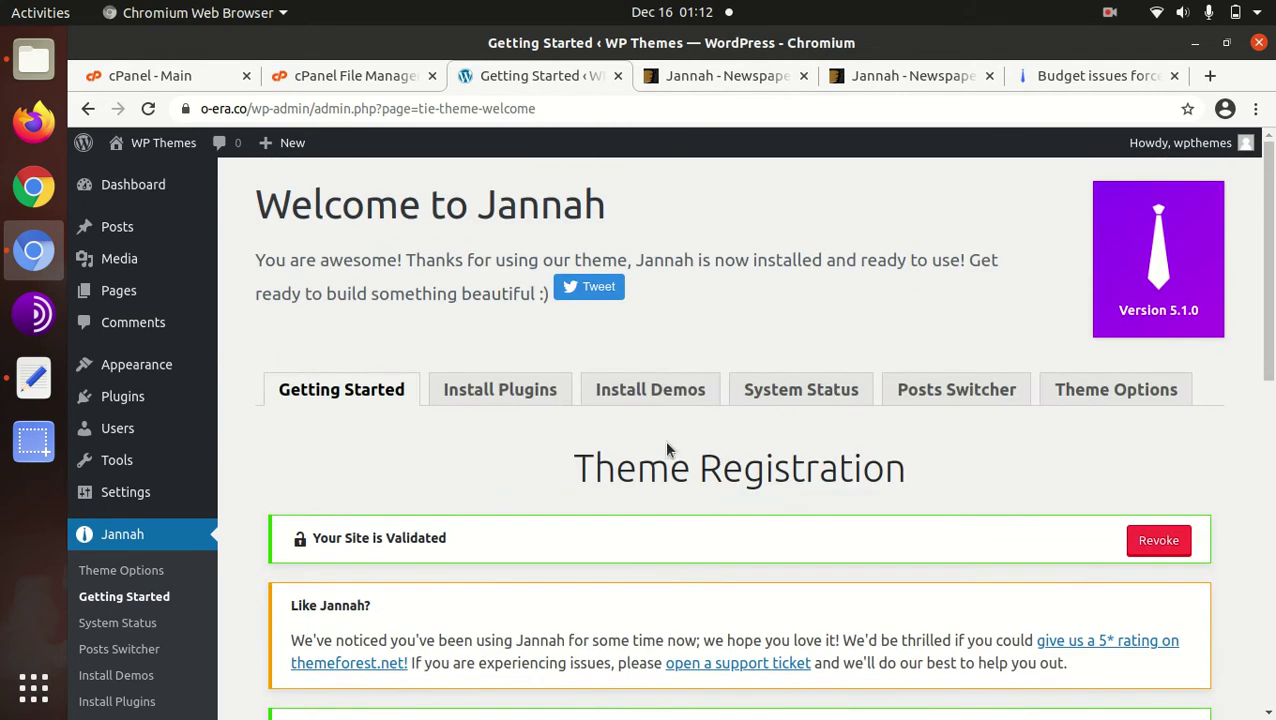
- Open the Install Plugins page and review the seven bundled Jannah plugins
click(512, 400)
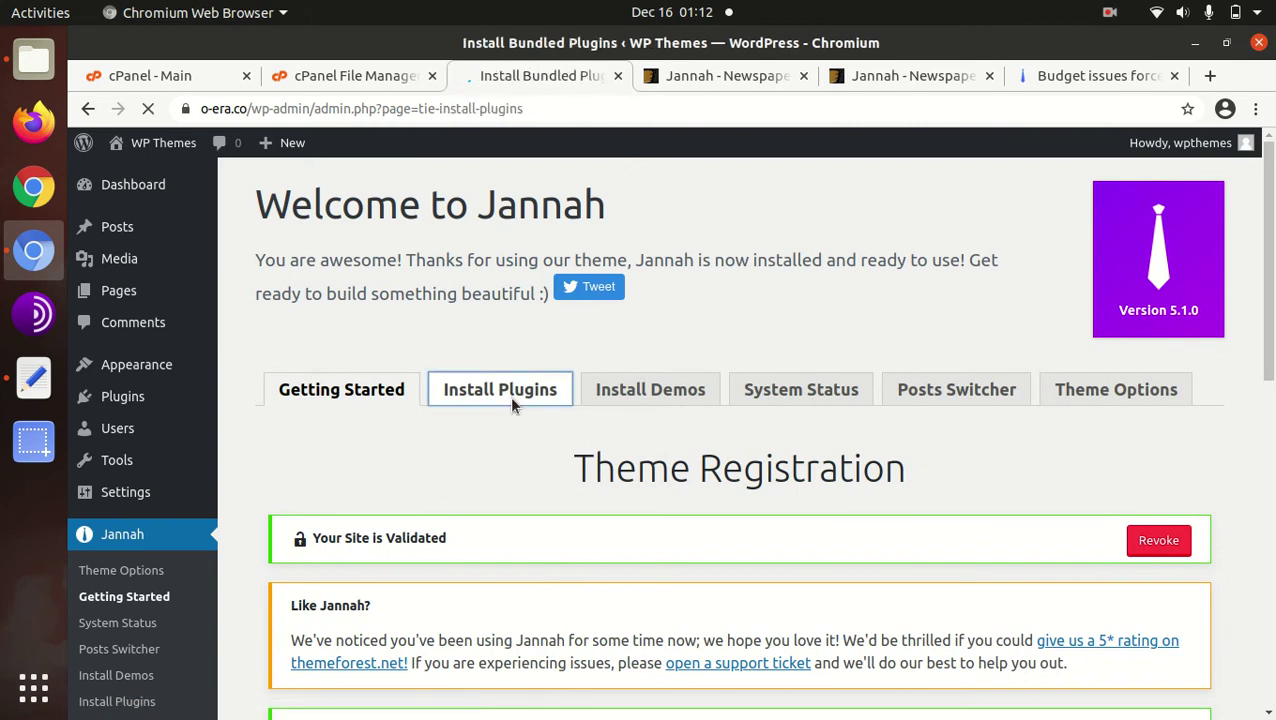
scroll(530, 430, down, 4)
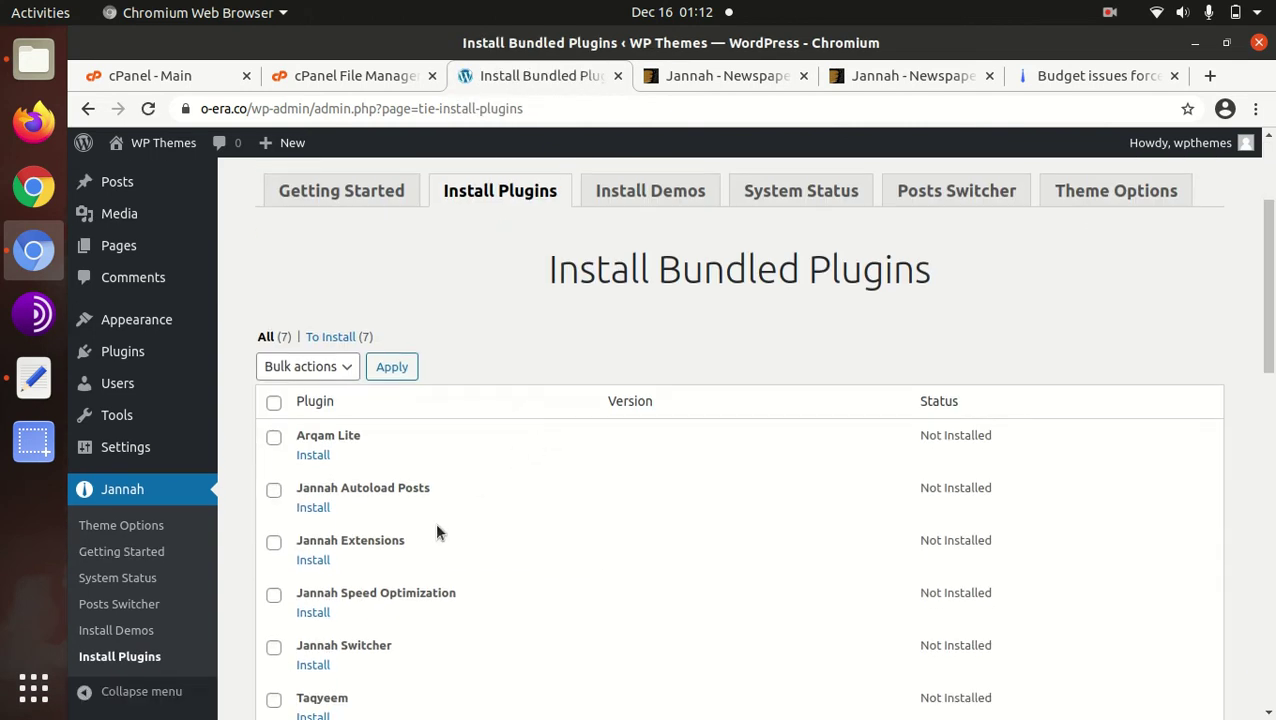
scroll(436, 528, down, 1)
scroll(436, 528, down, 4)
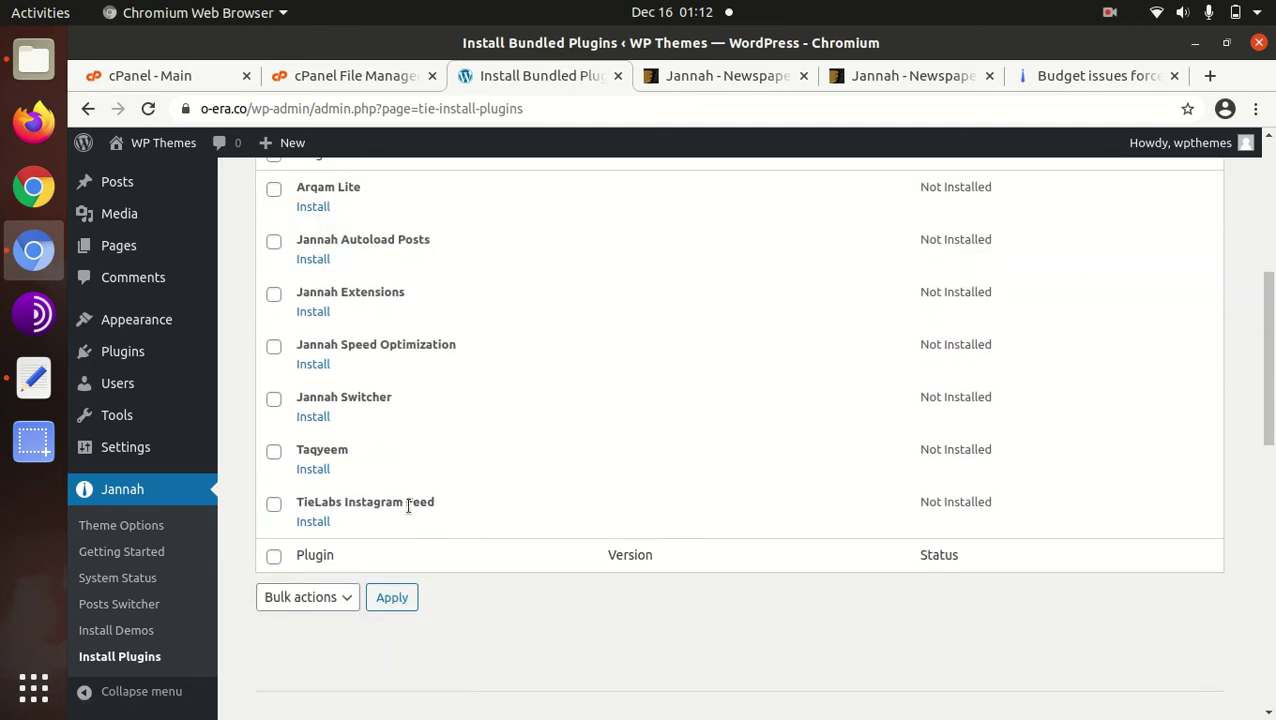
scroll(408, 507, up, 4)
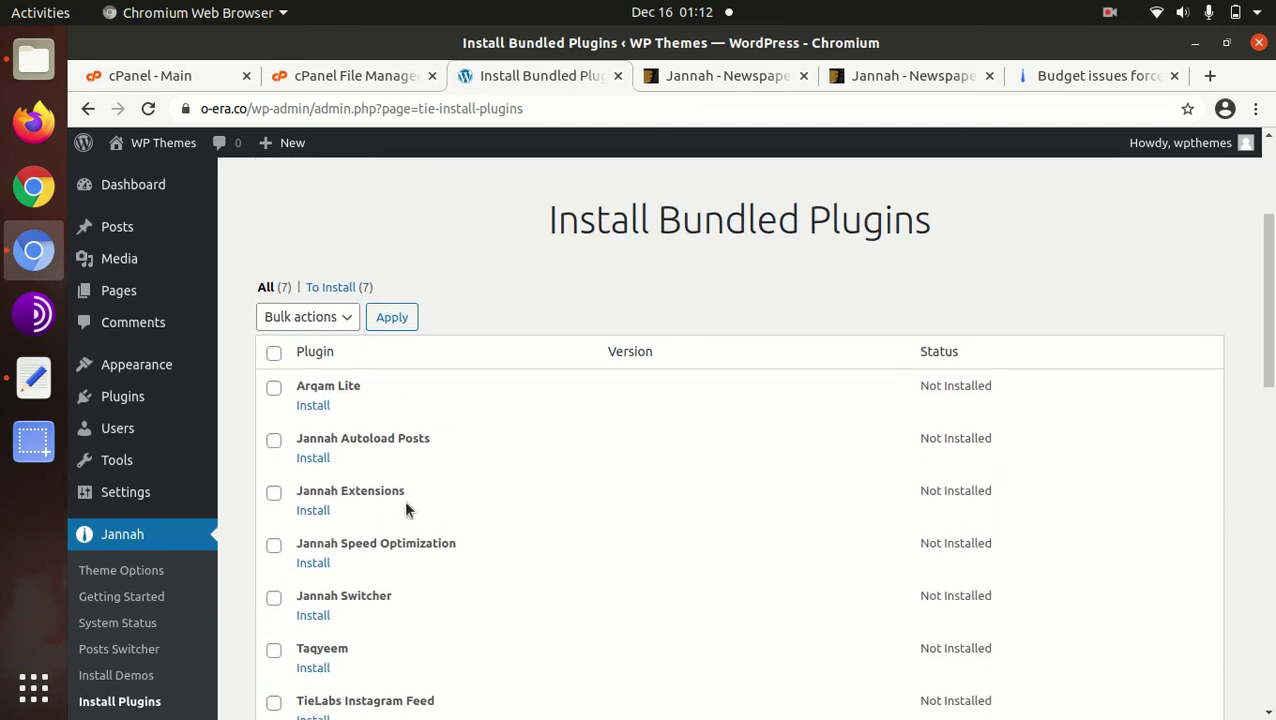
- Bulk-install all seven bundled plugins, Arqam Lite through TieLabs Instagram Feed
click(274, 355)
click(305, 317)
click(314, 350)
click(400, 327)
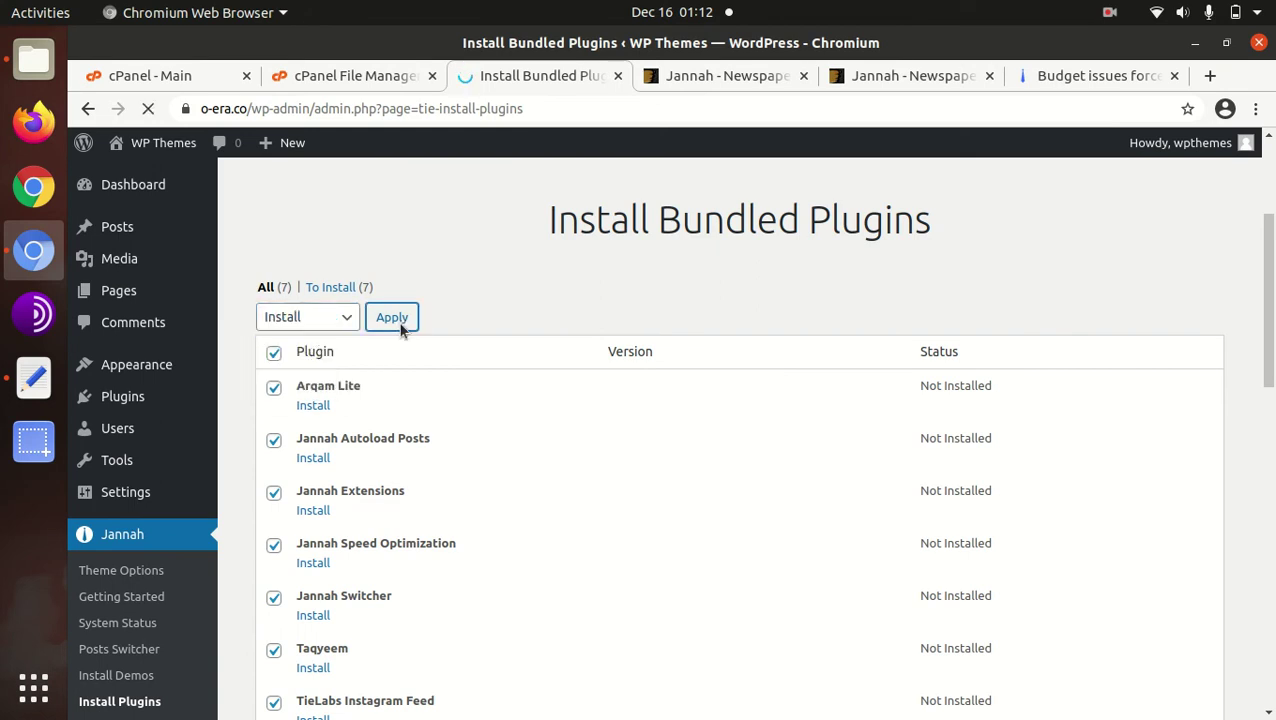
scroll(430, 390, down, 2)
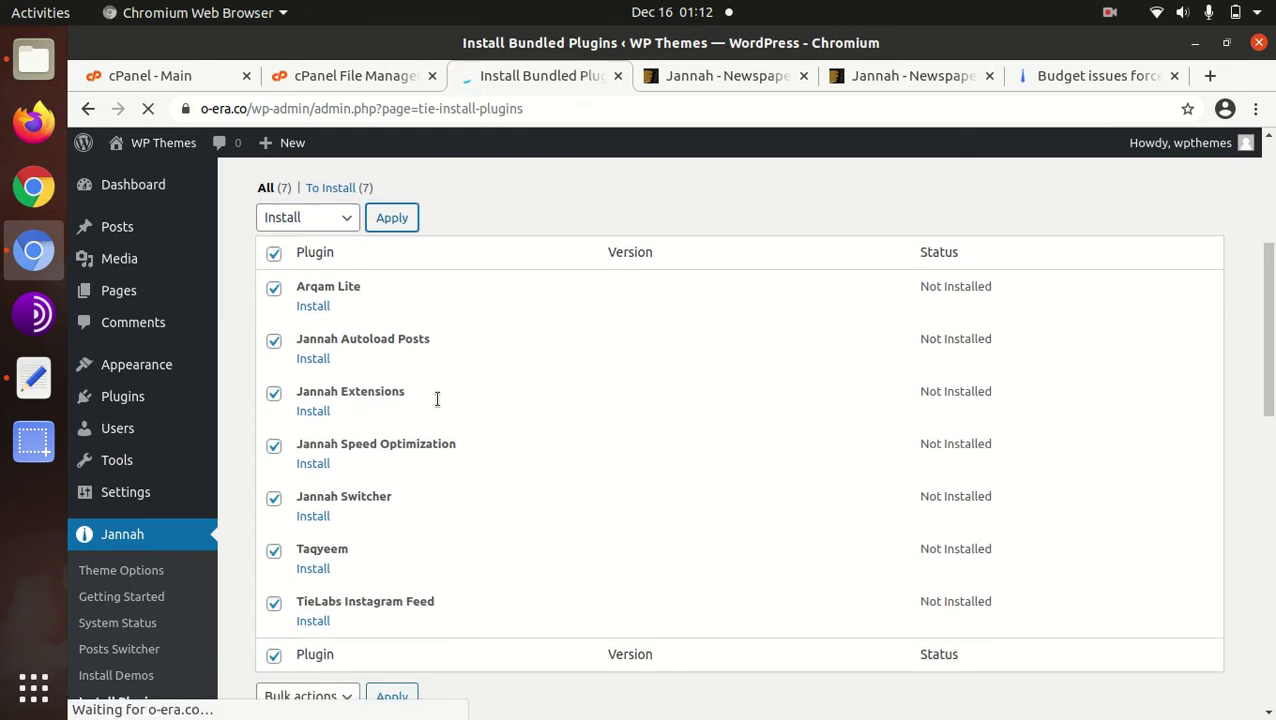
scroll(472, 387, down, 3)
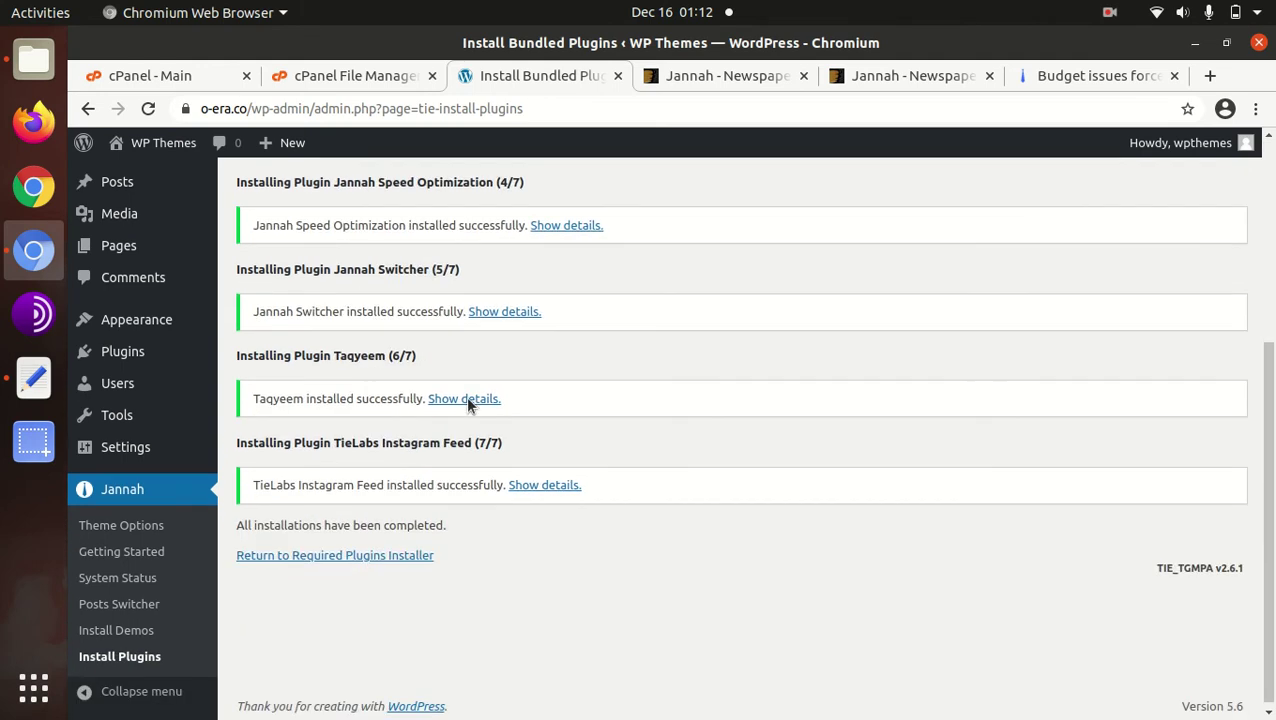
click(381, 550)
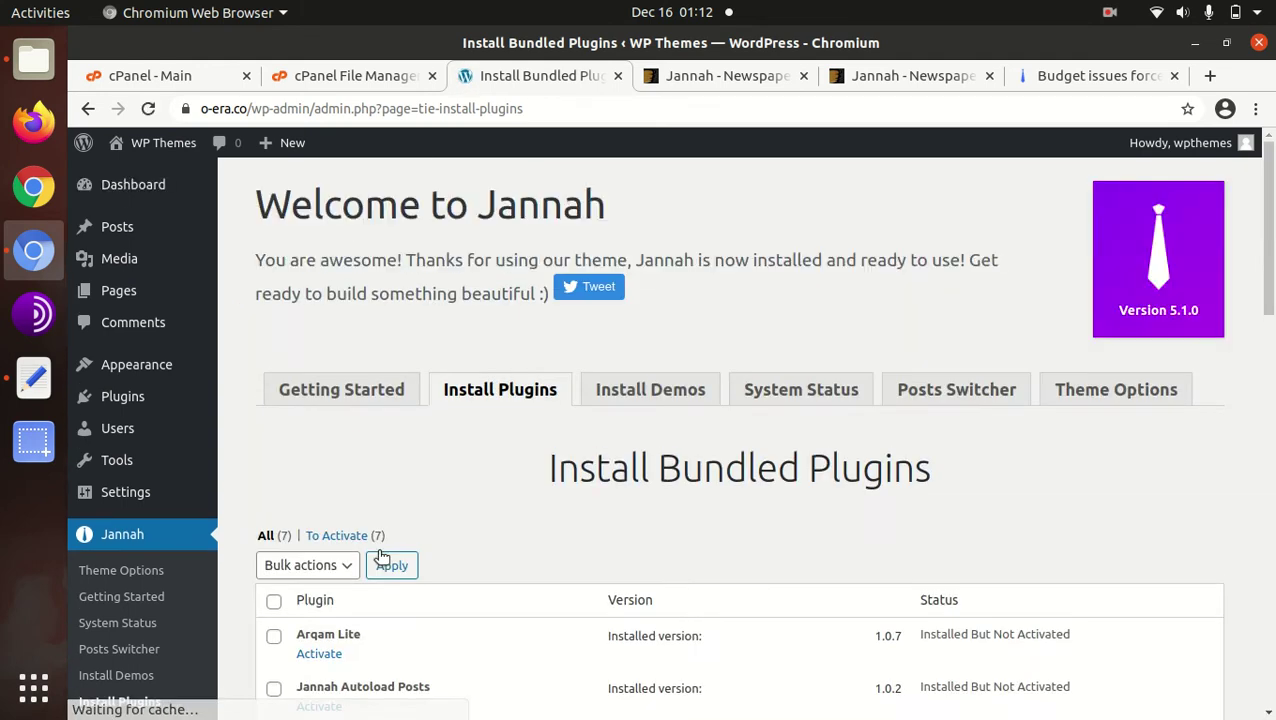
- Review the installed bundled plugins list and select all seven
scroll(498, 521, down, 2)
scroll(419, 517, down, 1)
scroll(419, 517, down, 2)
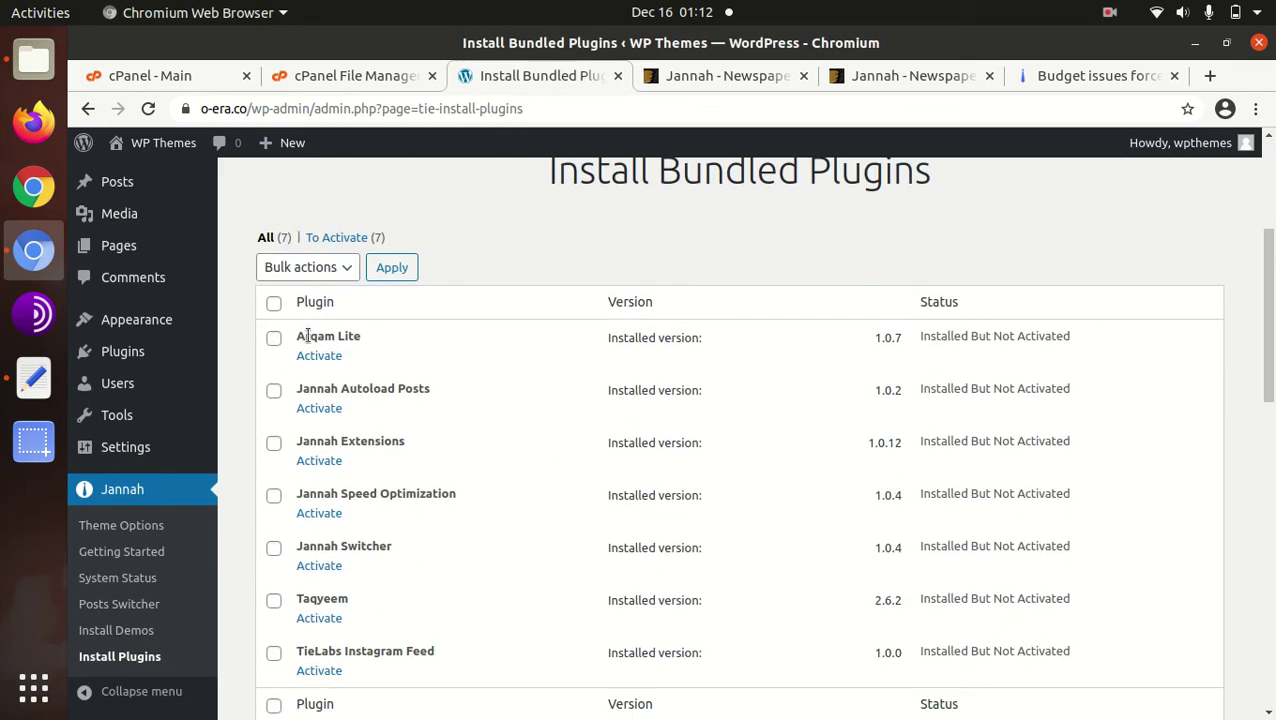
scroll(372, 397, down, 3)
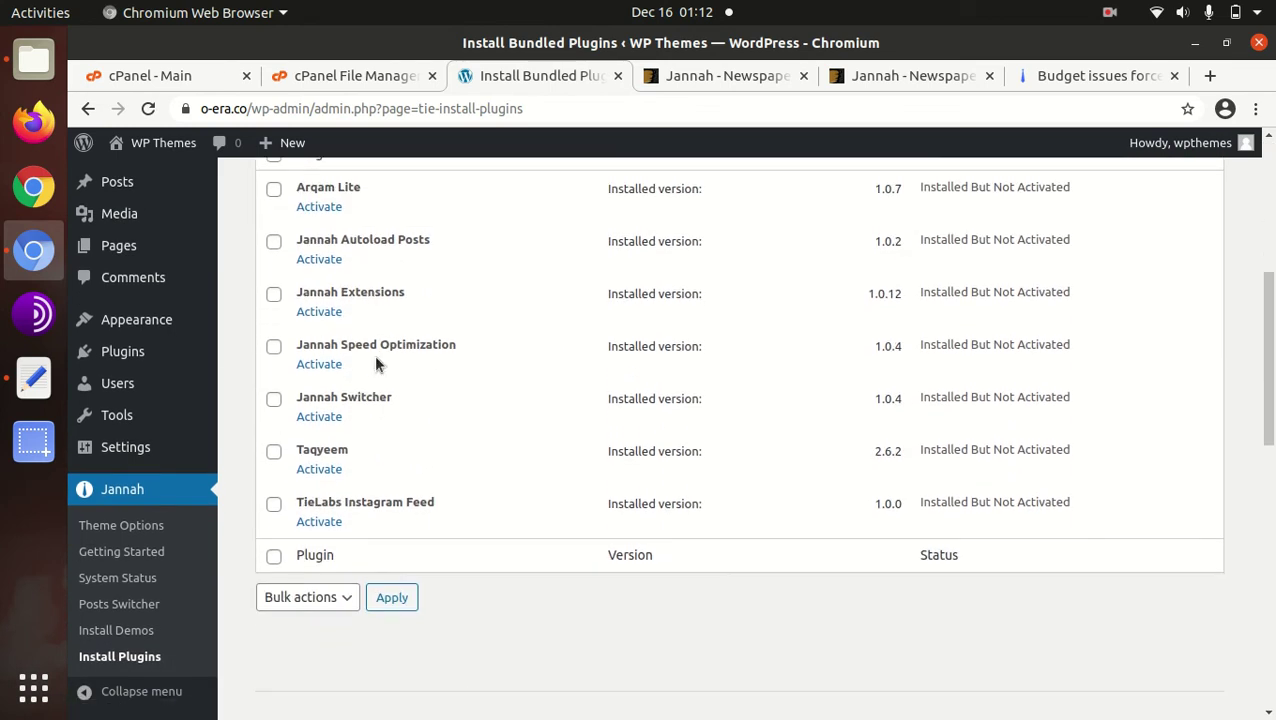
scroll(335, 395, up, 4)
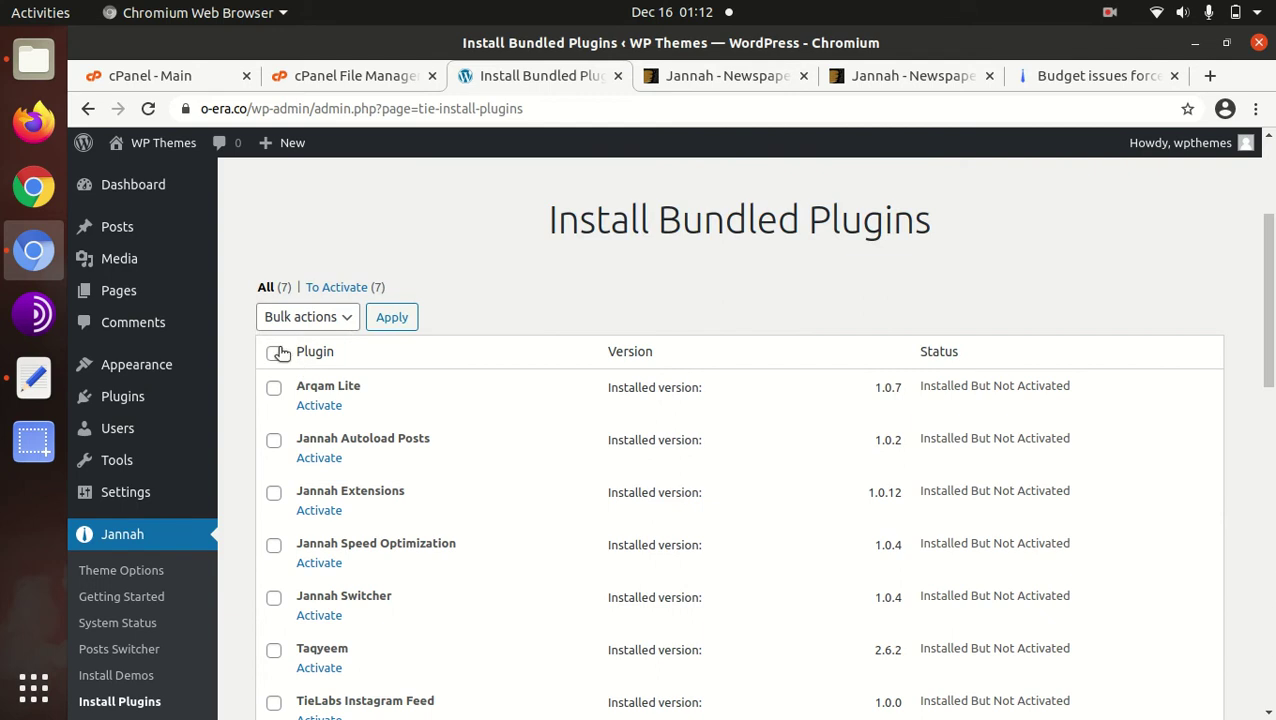
click(276, 352)
click(290, 318)
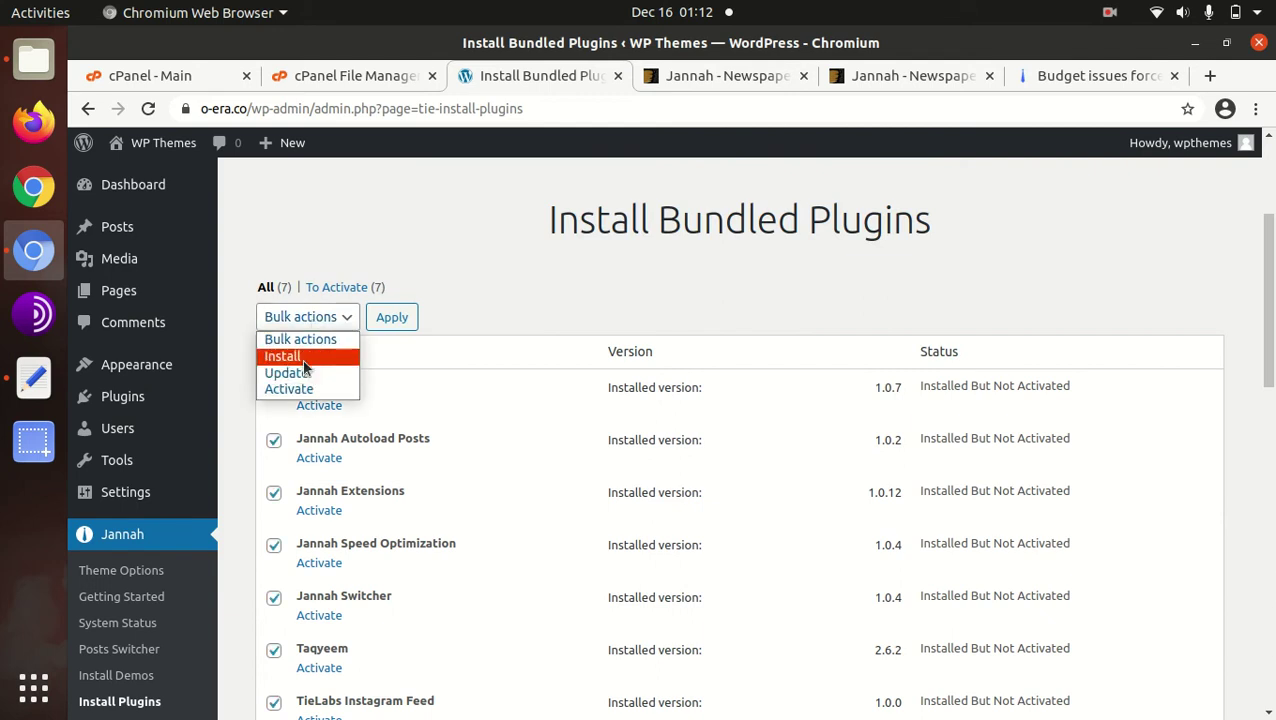
click(392, 285)
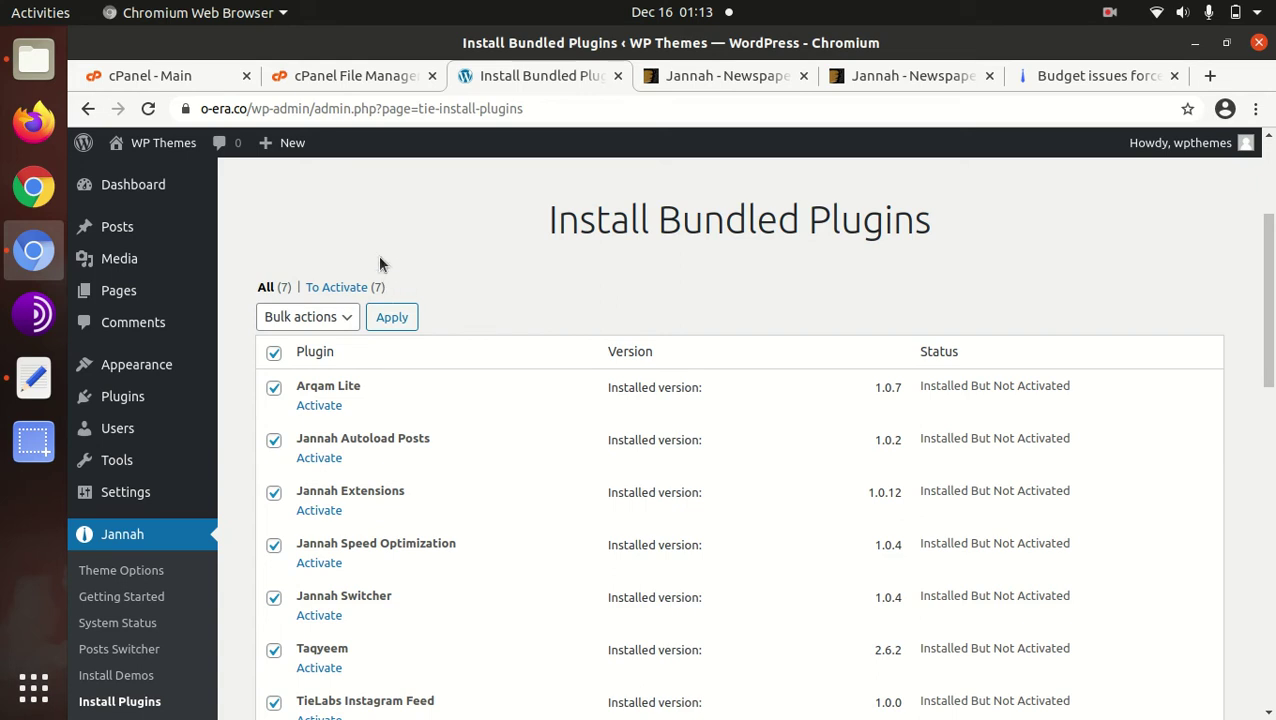
- Bulk-activate the seven selected Jannah plugins
scroll(467, 327, down, 3)
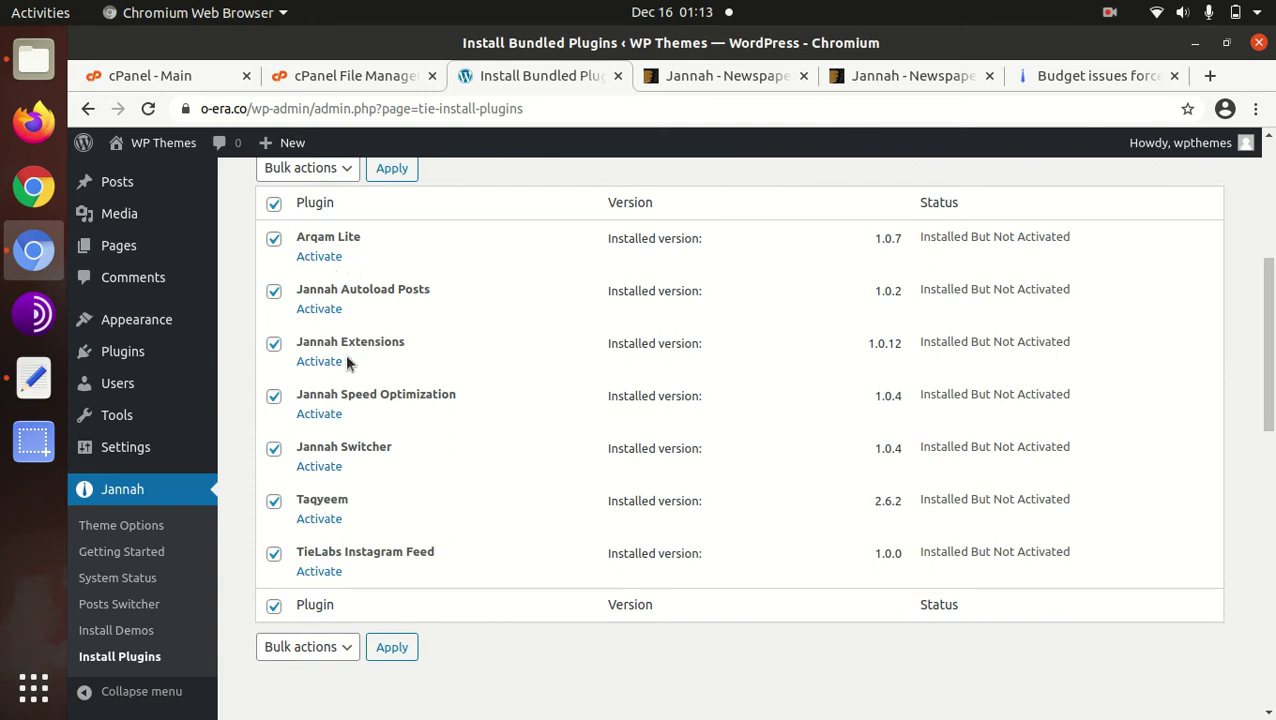
scroll(348, 472, up, 4)
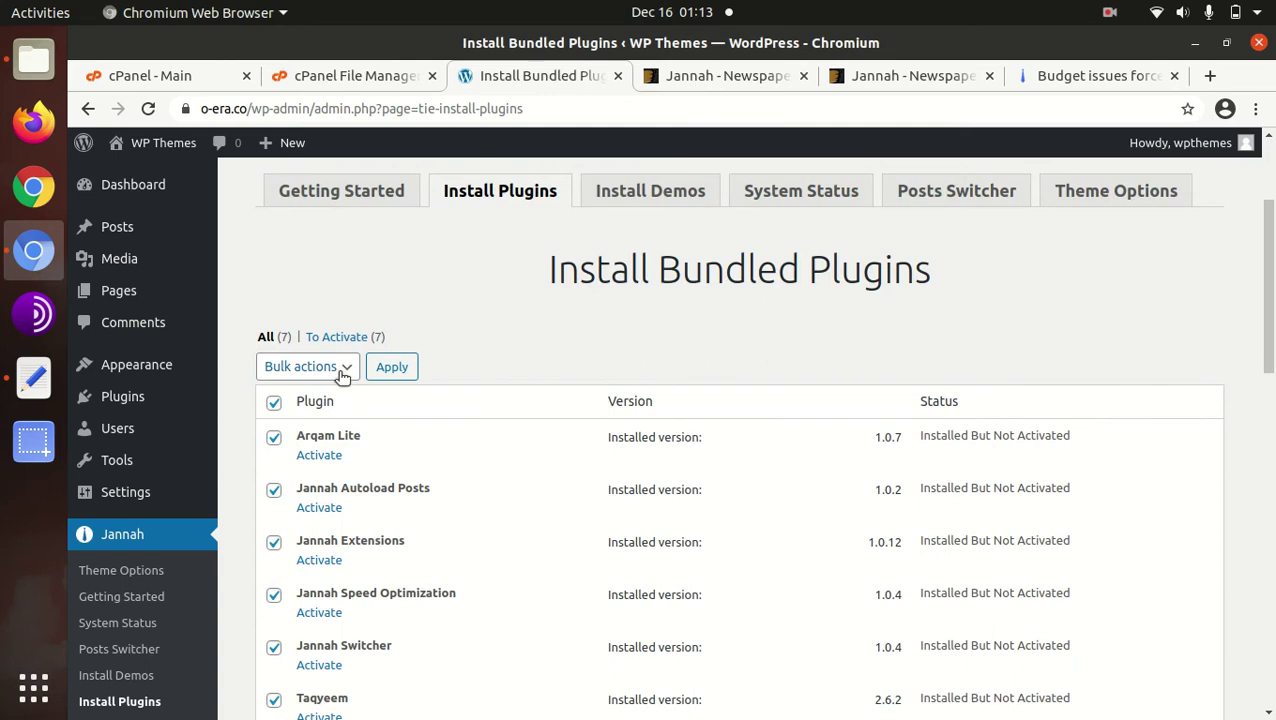
click(343, 372)
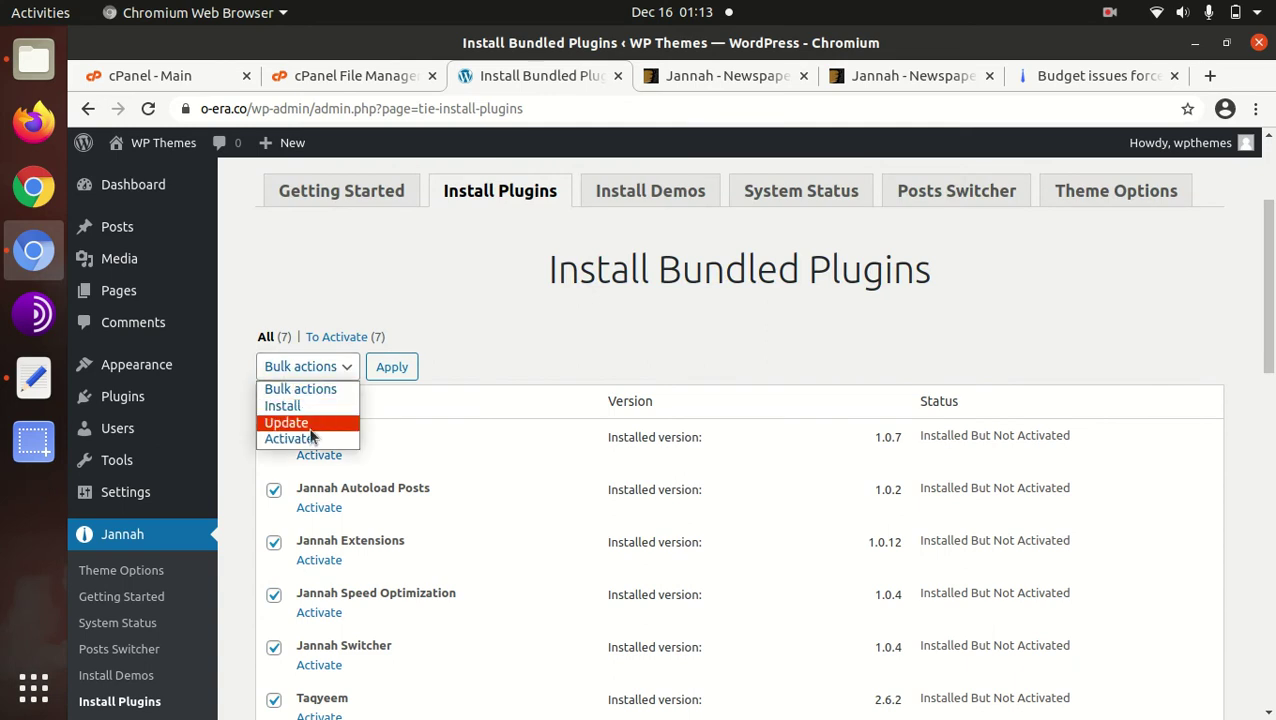
click(314, 438)
click(376, 370)
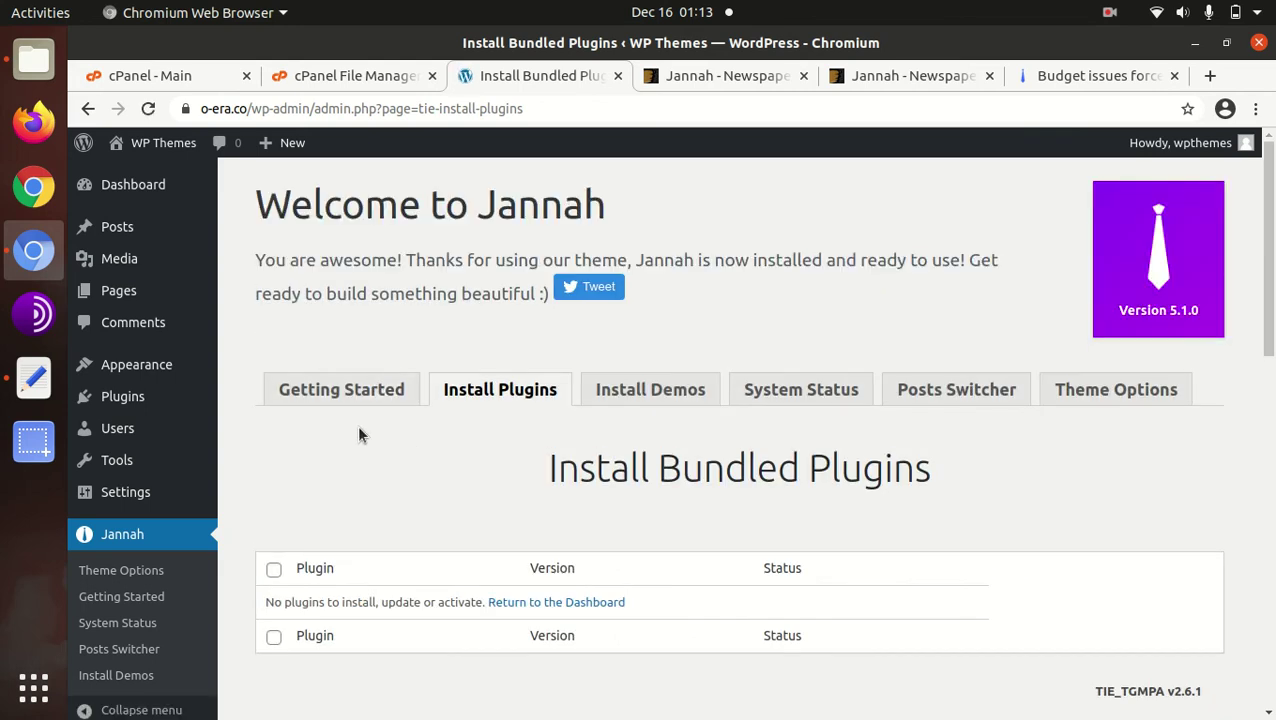
- View the o-era.co front end in a new tab showing the Jannah design and Hello world! post
mouse_move(155, 143)
middle_click(127, 178)
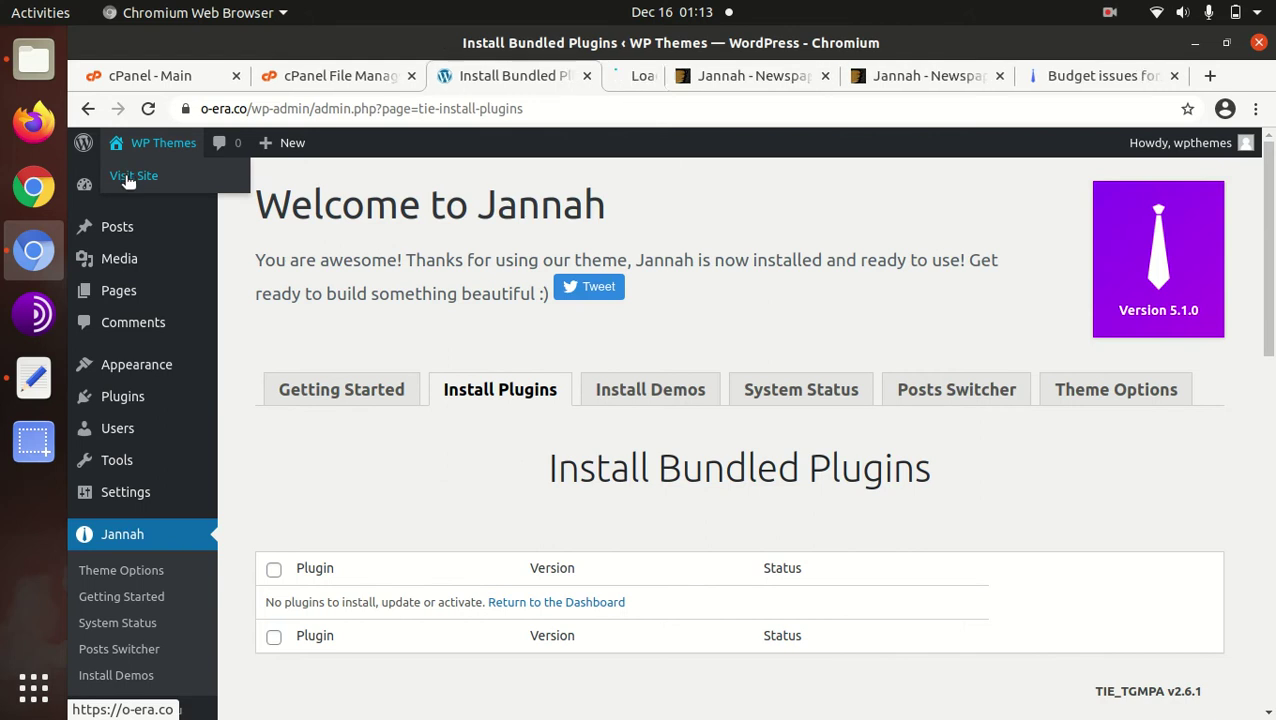
click(641, 80)
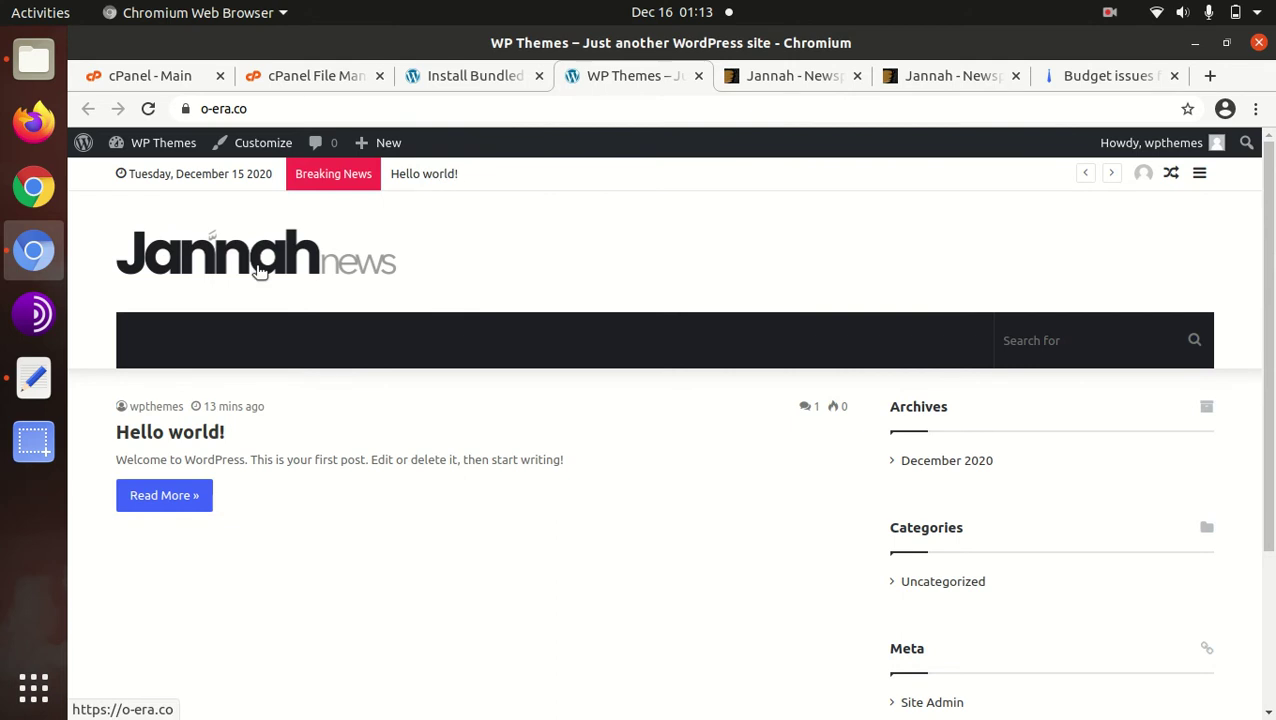
scroll(455, 362, down, 4)
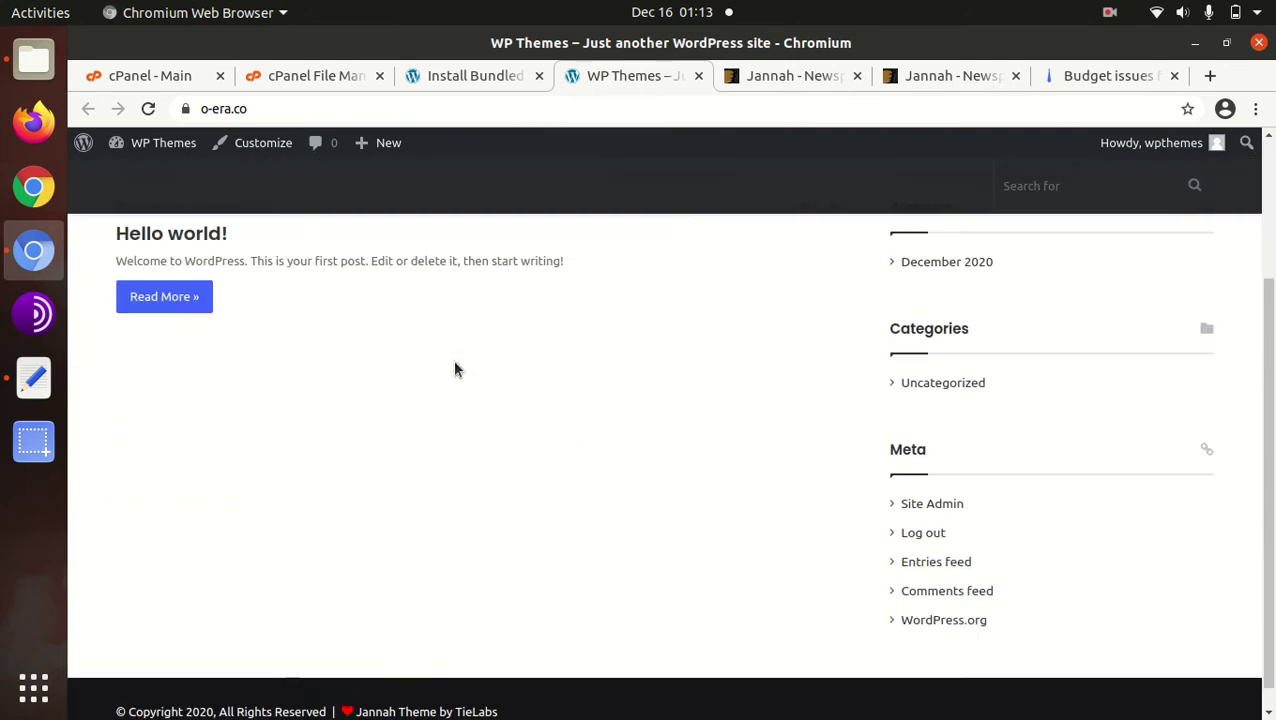
scroll(455, 362, up, 4)
scroll(455, 369, up, 1)
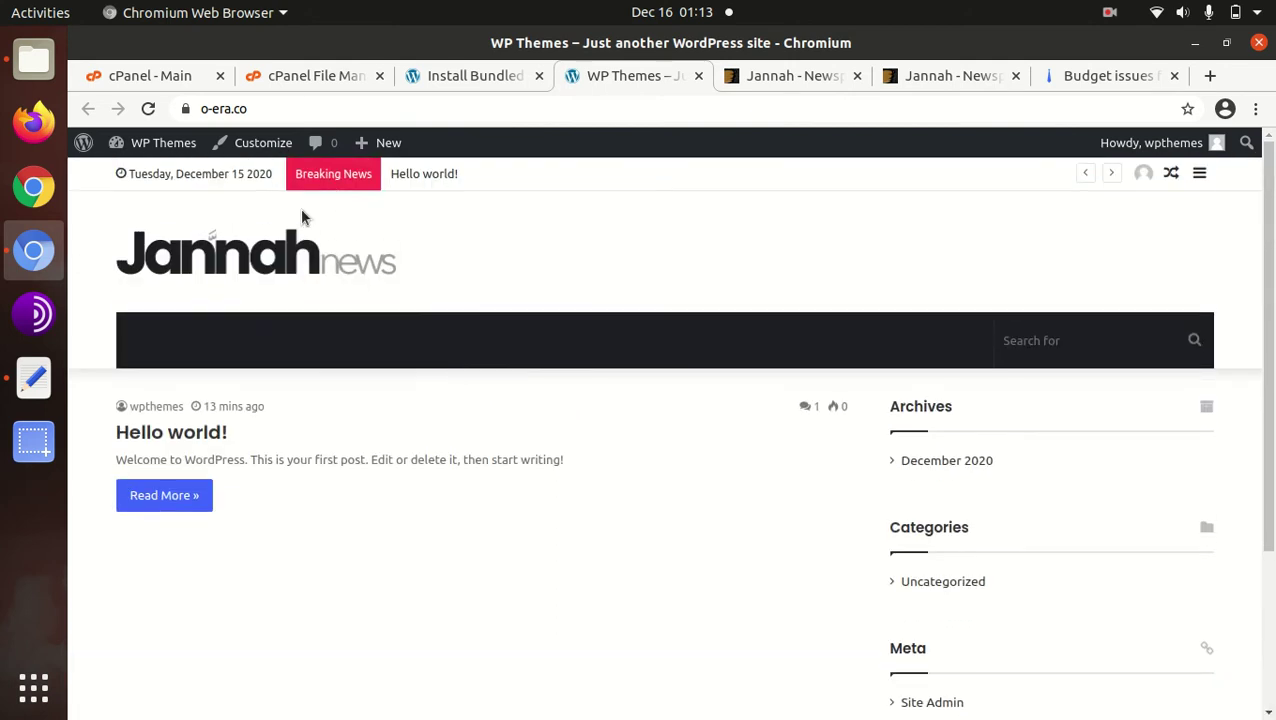
- Return to the Jannah admin page and open Install Demos
click(460, 78)
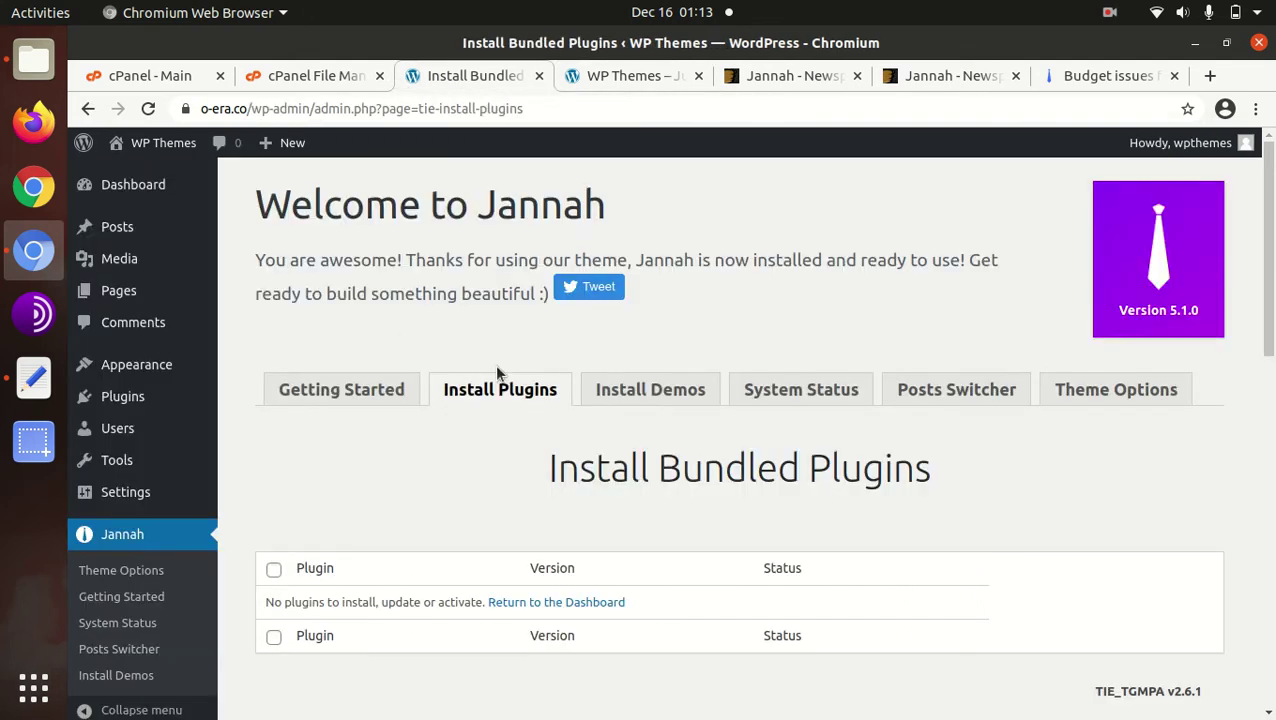
scroll(498, 441, down, 3)
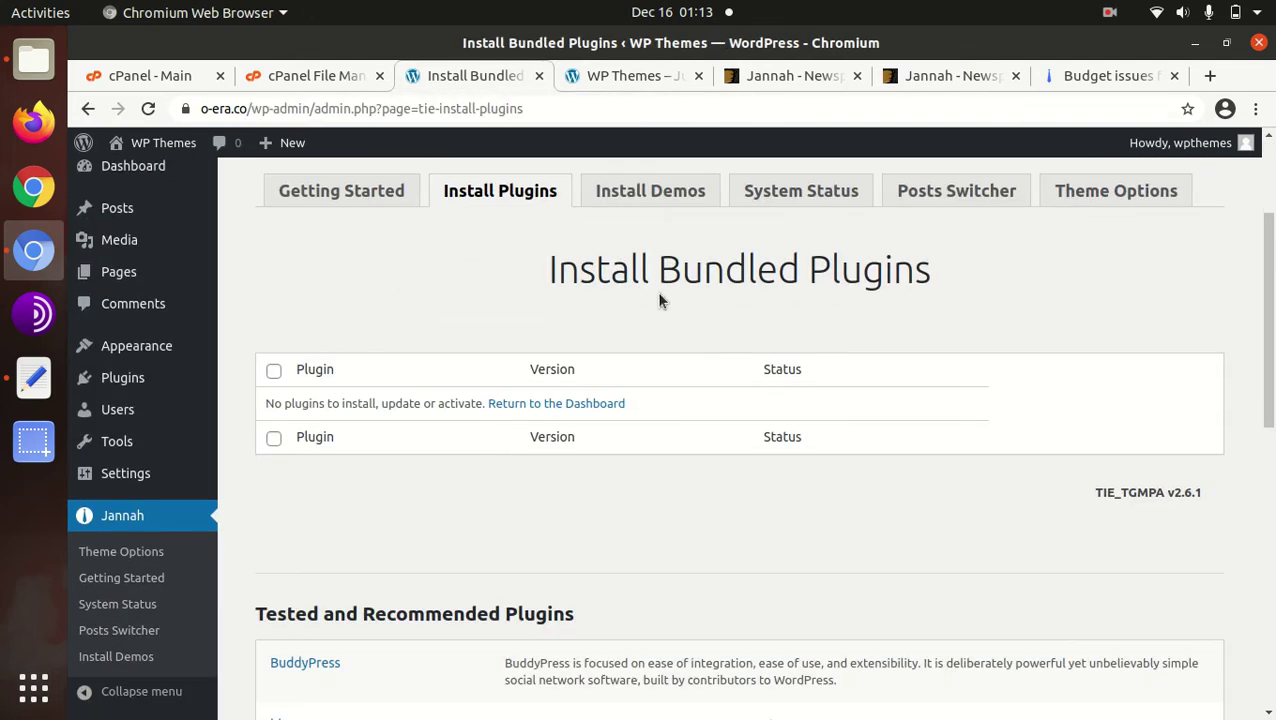
click(627, 196)
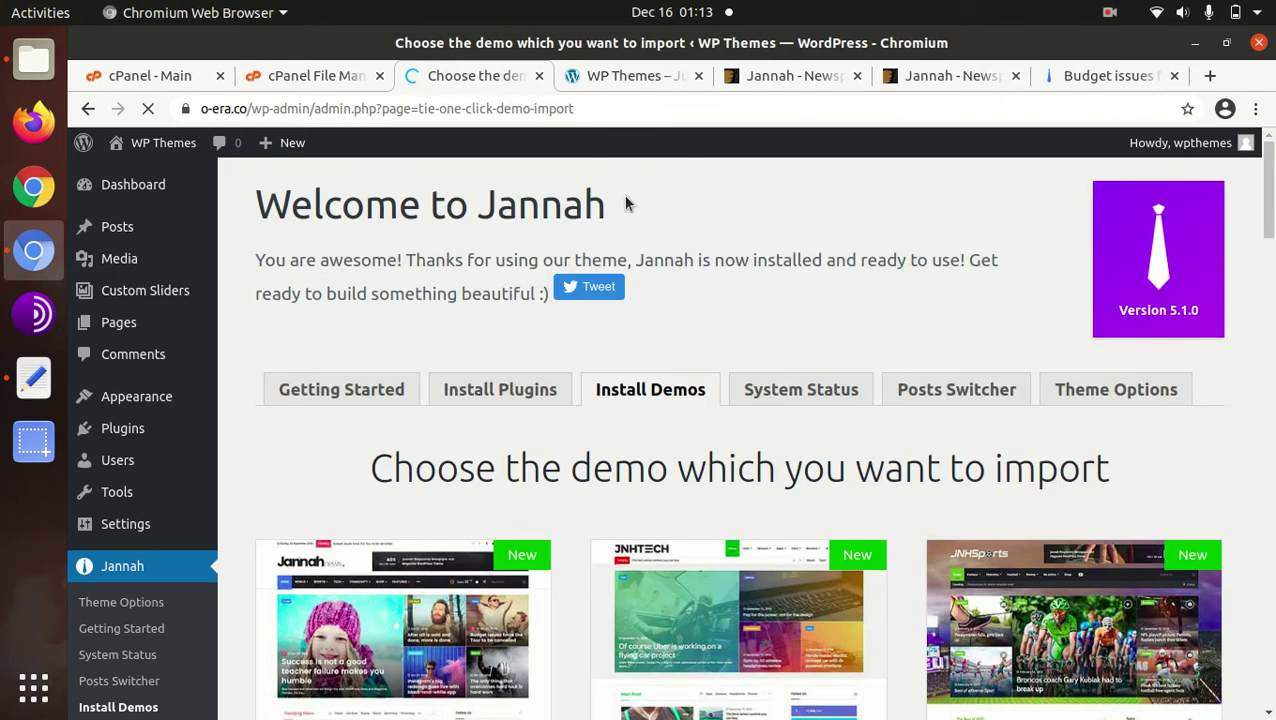
- Scroll through the whole Jannah demo gallery and back up to Main Demo
scroll(760, 320, down, 4)
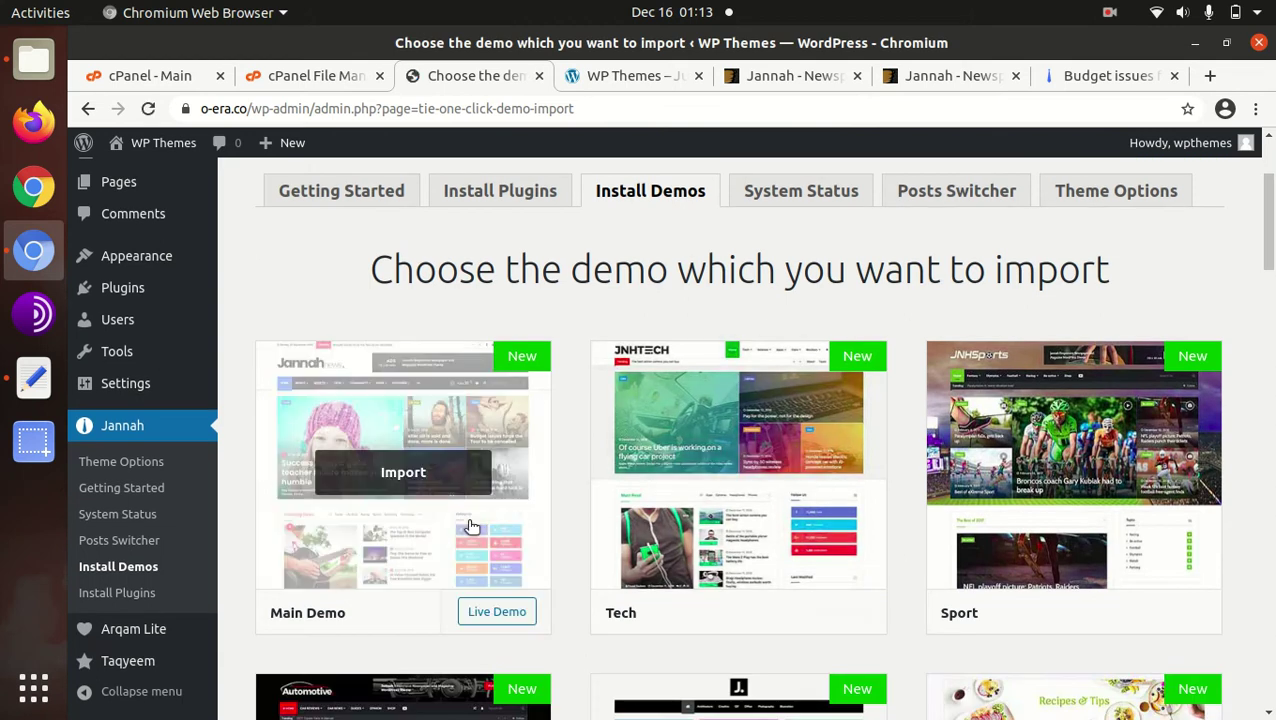
scroll(470, 520, down, 5)
scroll(983, 393, down, 4)
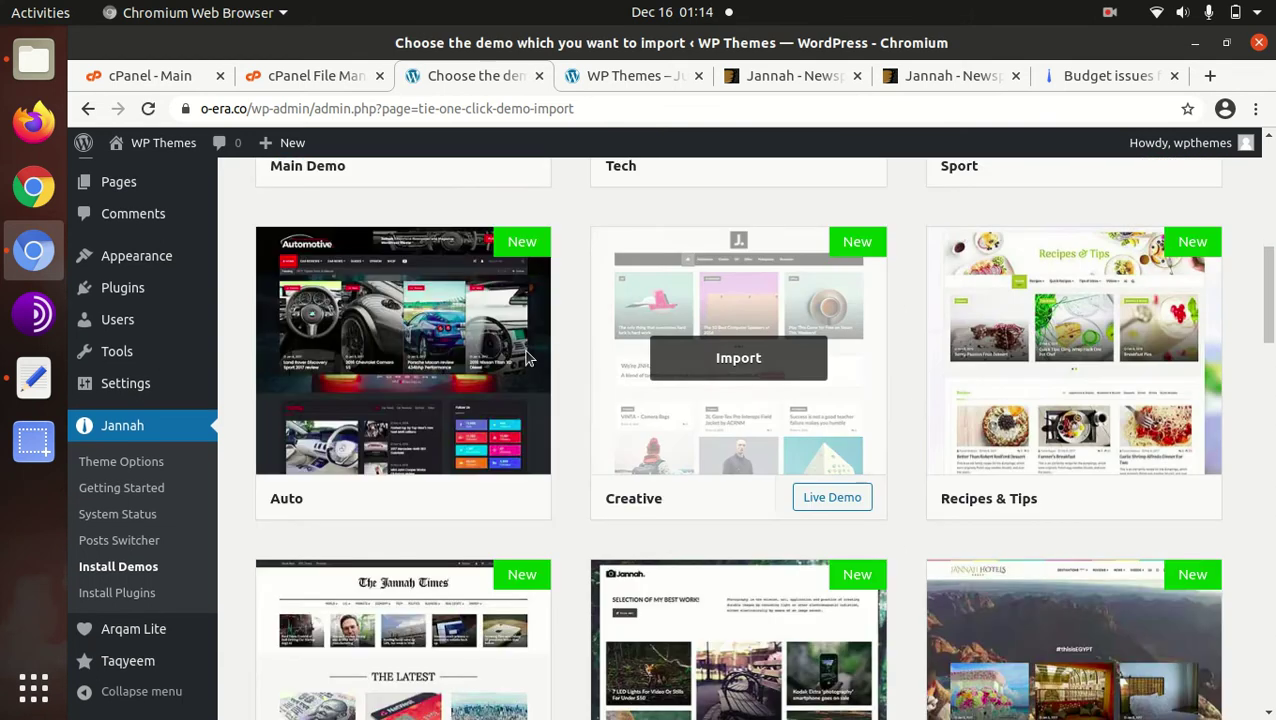
scroll(399, 345, down, 4)
scroll(906, 322, down, 2)
scroll(1106, 340, down, 2)
scroll(413, 319, down, 3)
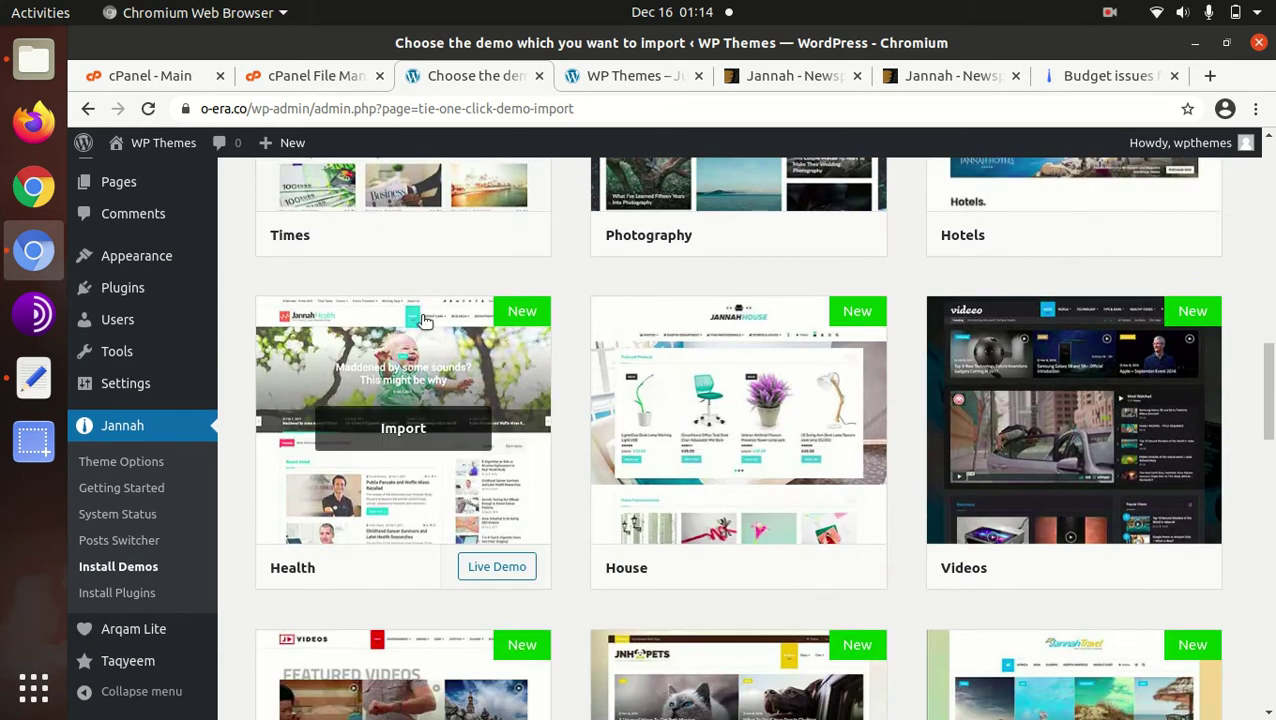
scroll(501, 307, down, 3)
scroll(991, 279, down, 8)
scroll(1073, 427, down, 2)
scroll(1073, 427, down, 4)
scroll(510, 305, down, 5)
scroll(435, 316, down, 7)
scroll(496, 308, down, 1)
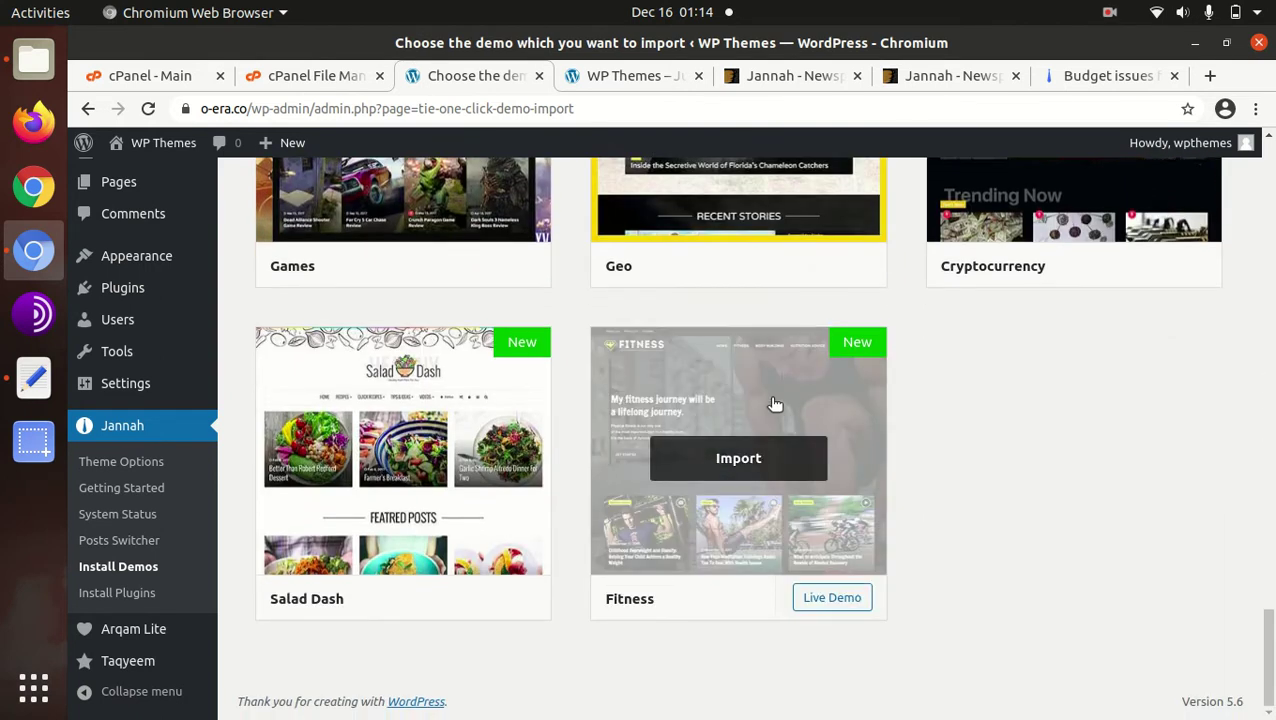
scroll(772, 405, up, 6)
scroll(772, 405, up, 3)
scroll(772, 405, up, 3)
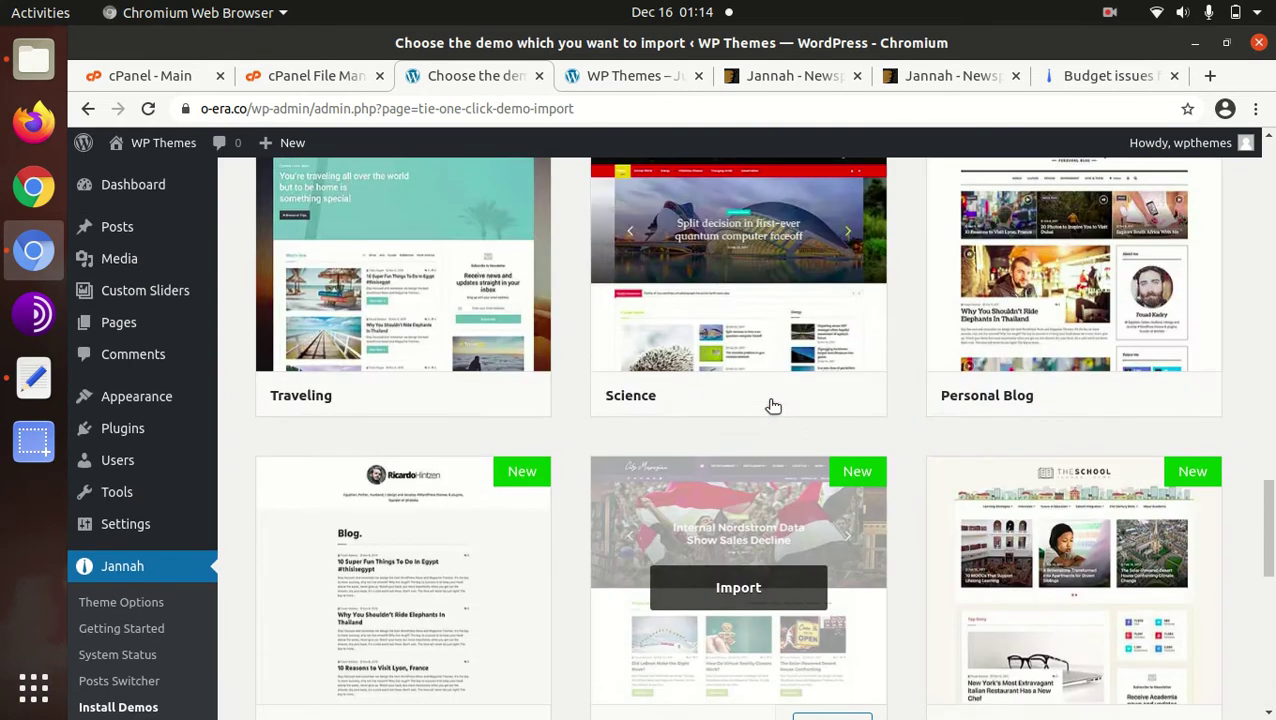
scroll(772, 405, up, 3)
scroll(772, 405, up, 5)
scroll(772, 405, up, 3)
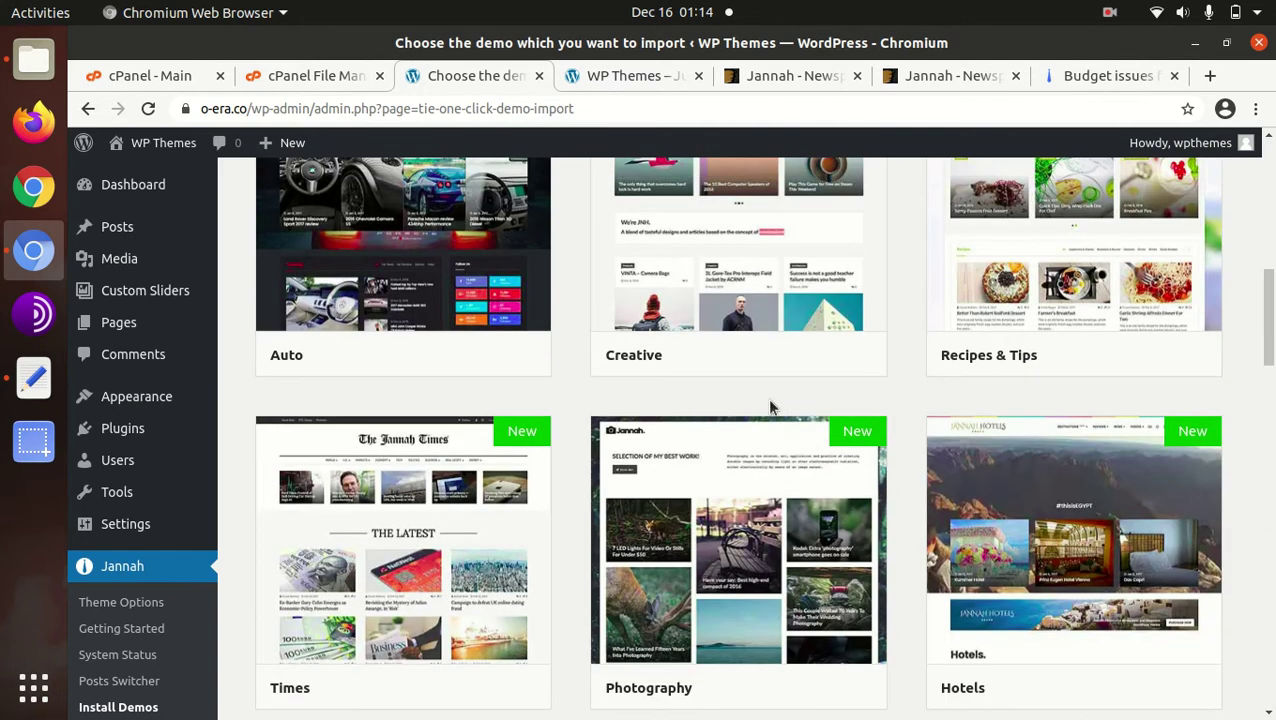
scroll(770, 405, up, 3)
scroll(770, 405, up, 3)
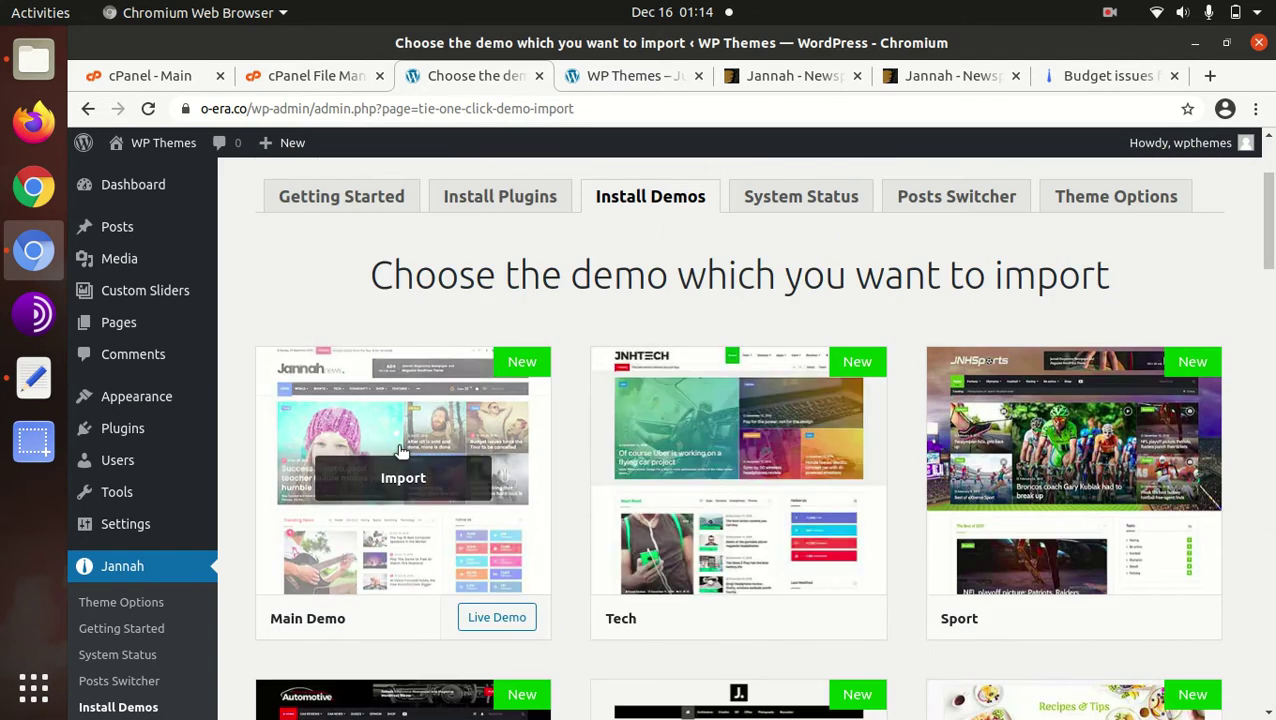
scroll(766, 274, down, 3)
scroll(766, 274, down, 1)
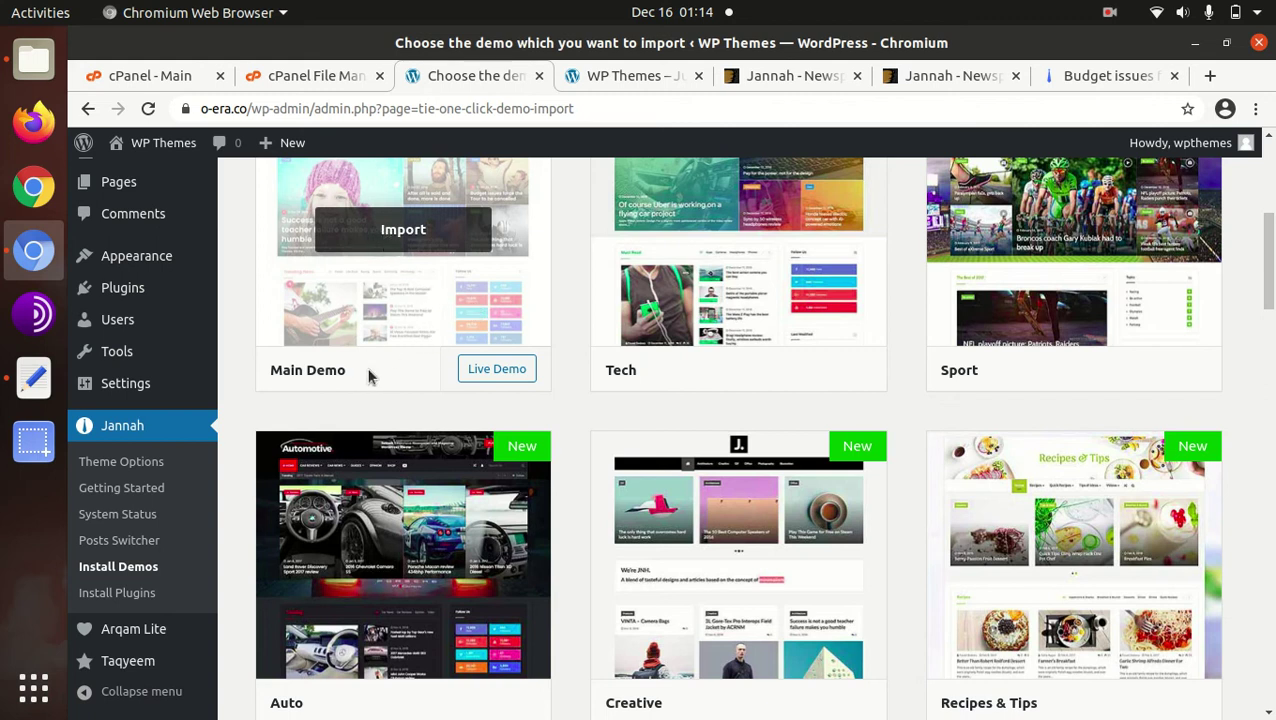
scroll(367, 377, up, 1)
scroll(367, 390, up, 3)
- Open Main Demo's import dialog, review its Important Notes, and start the import
click(404, 379)
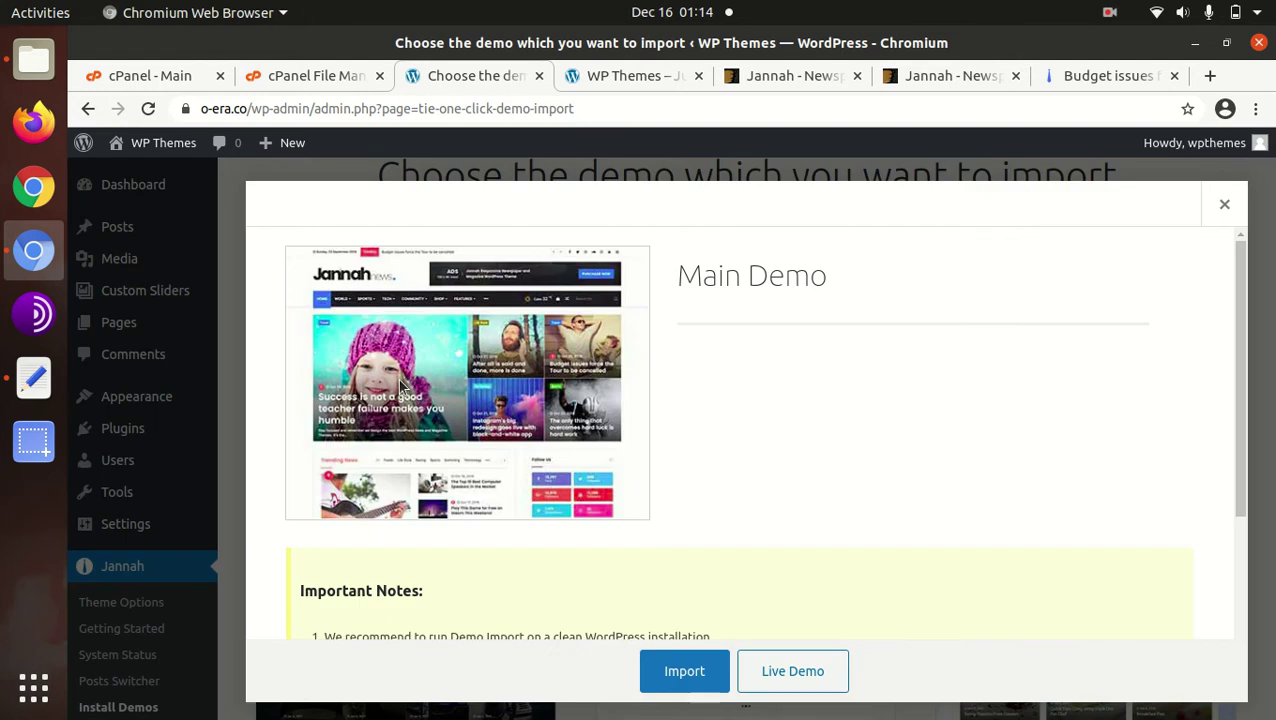
scroll(402, 384, down, 3)
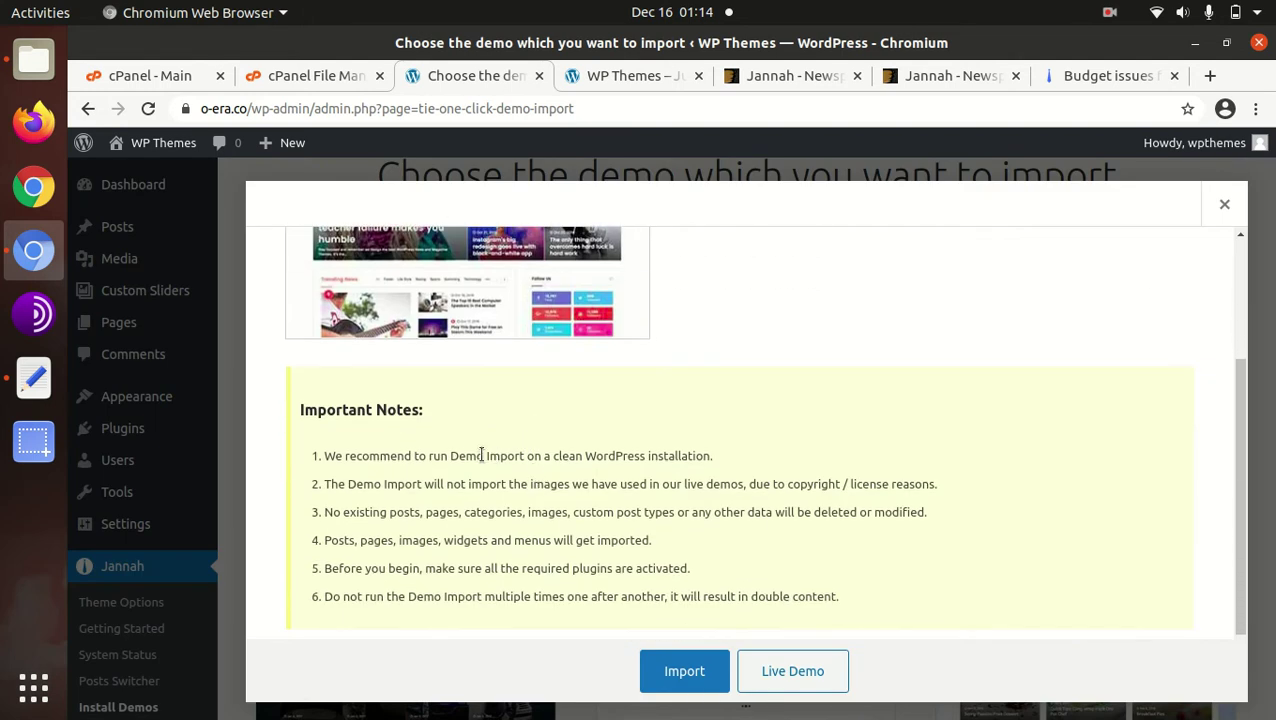
drag(336, 455, 741, 557)
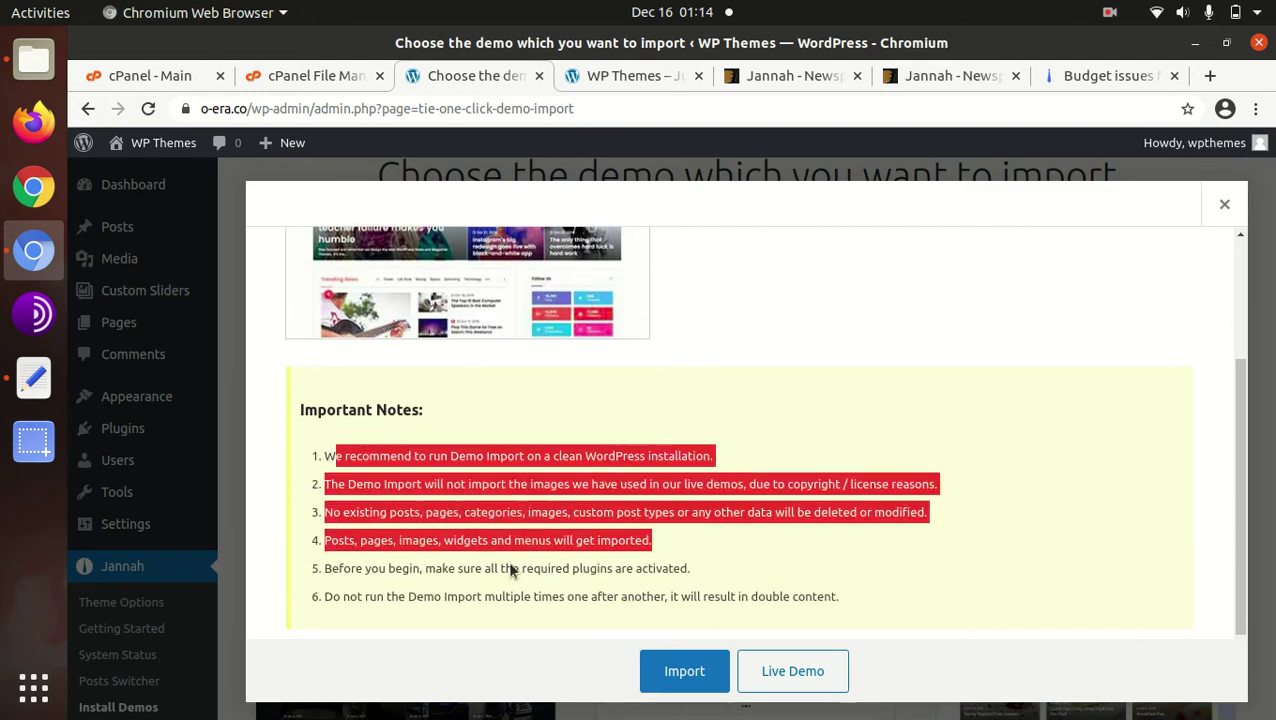
click(760, 557)
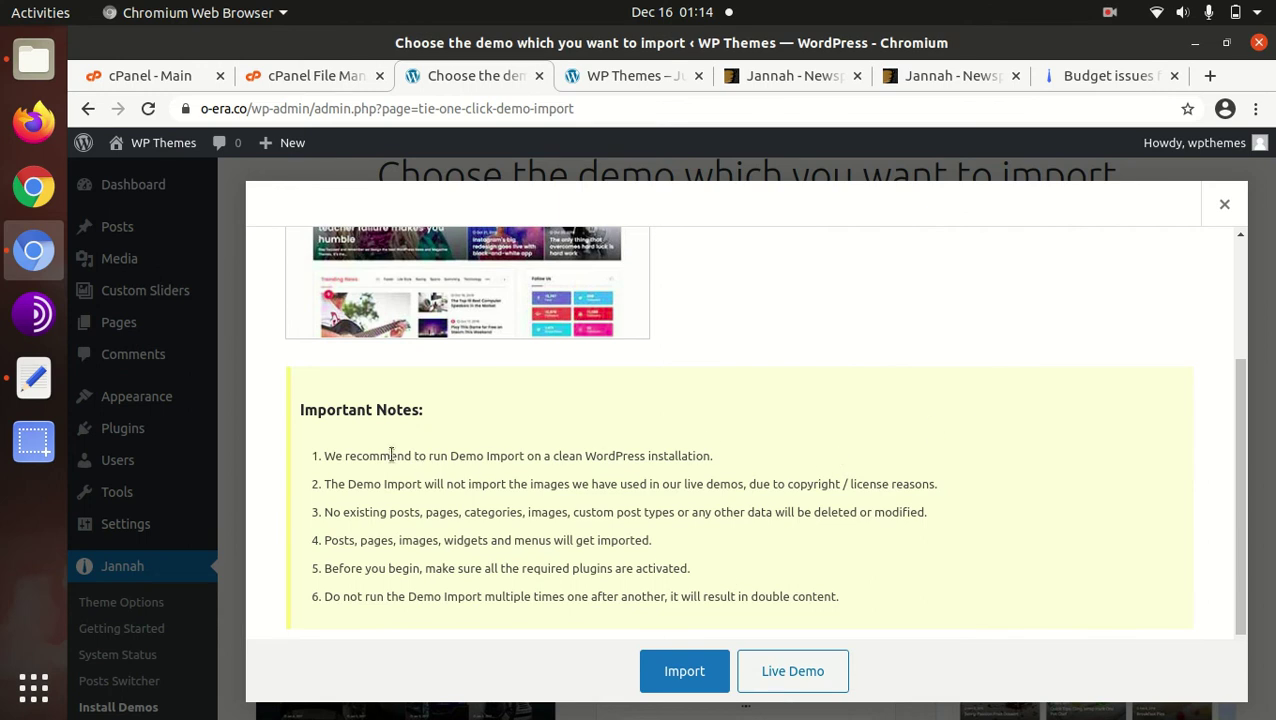
drag(340, 457, 713, 460)
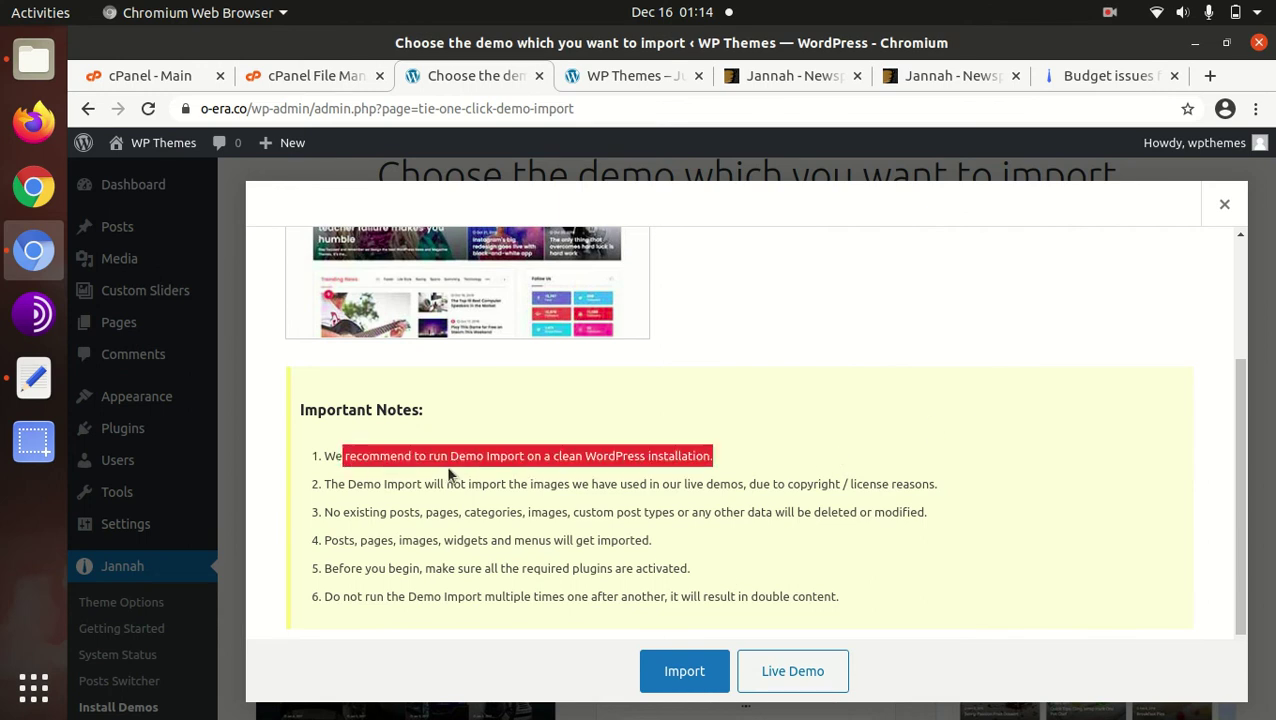
click(636, 478)
mouse_move(481, 487)
mouse_down()
mouse_move(588, 485)
mouse_move(716, 457)
mouse_up()
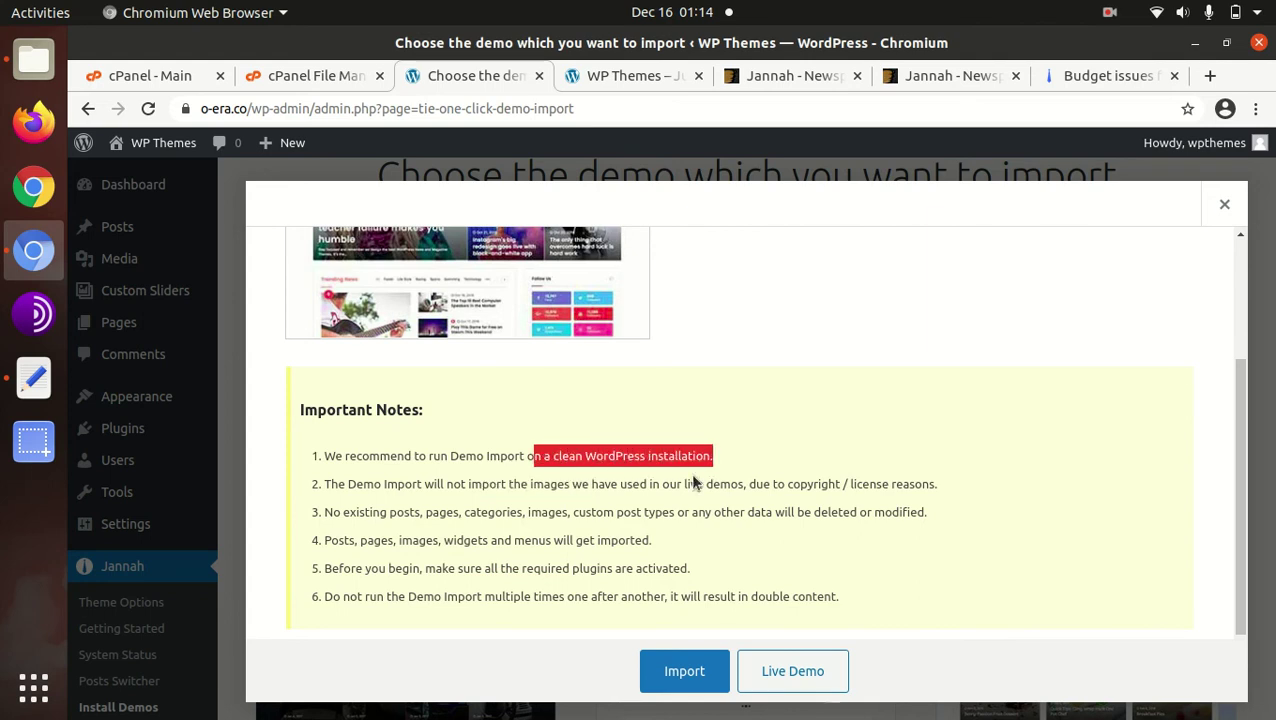
click(860, 506)
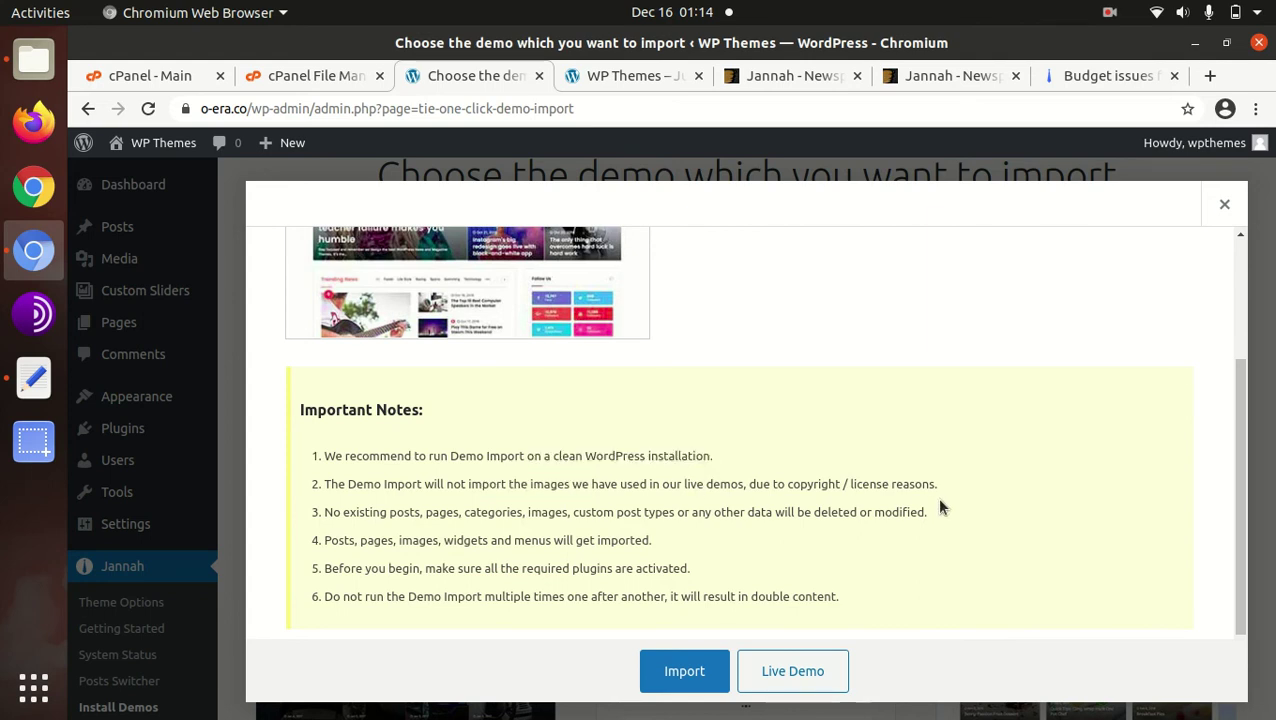
click(690, 679)
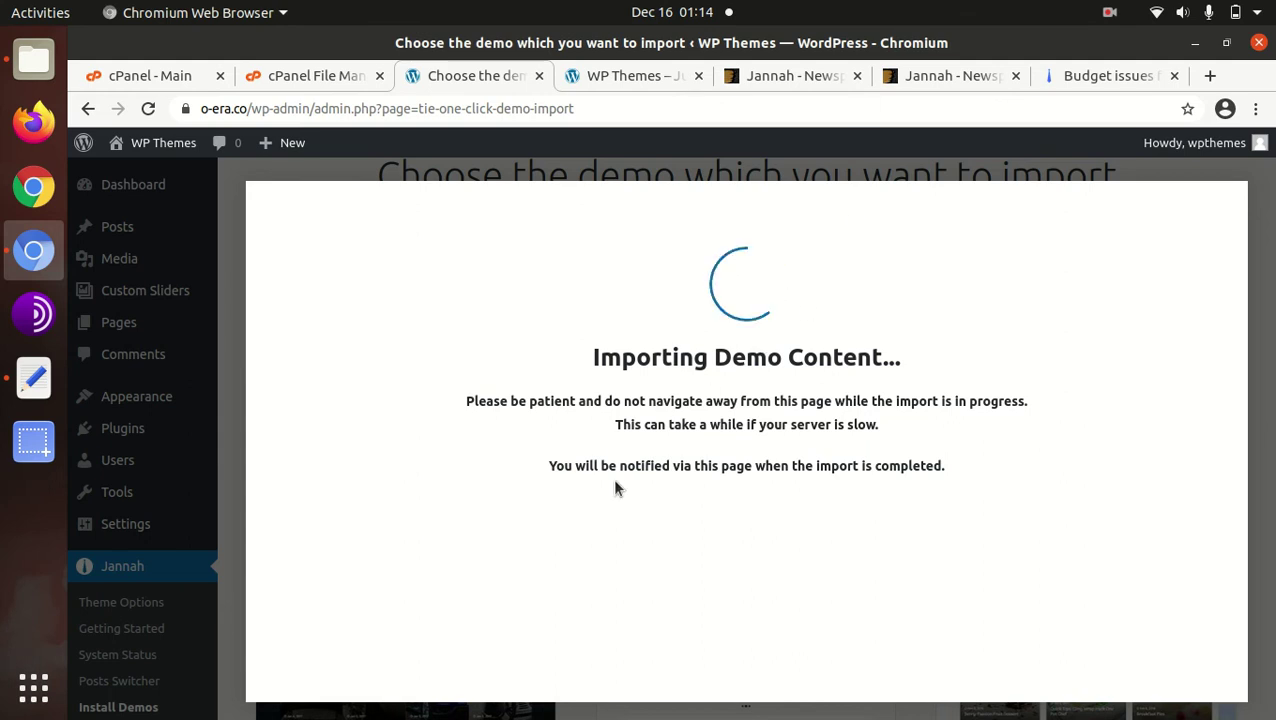
- After the 'That's it, all done!' notice, open the Jannah Theme Options dashboard
drag(609, 468, 951, 481)
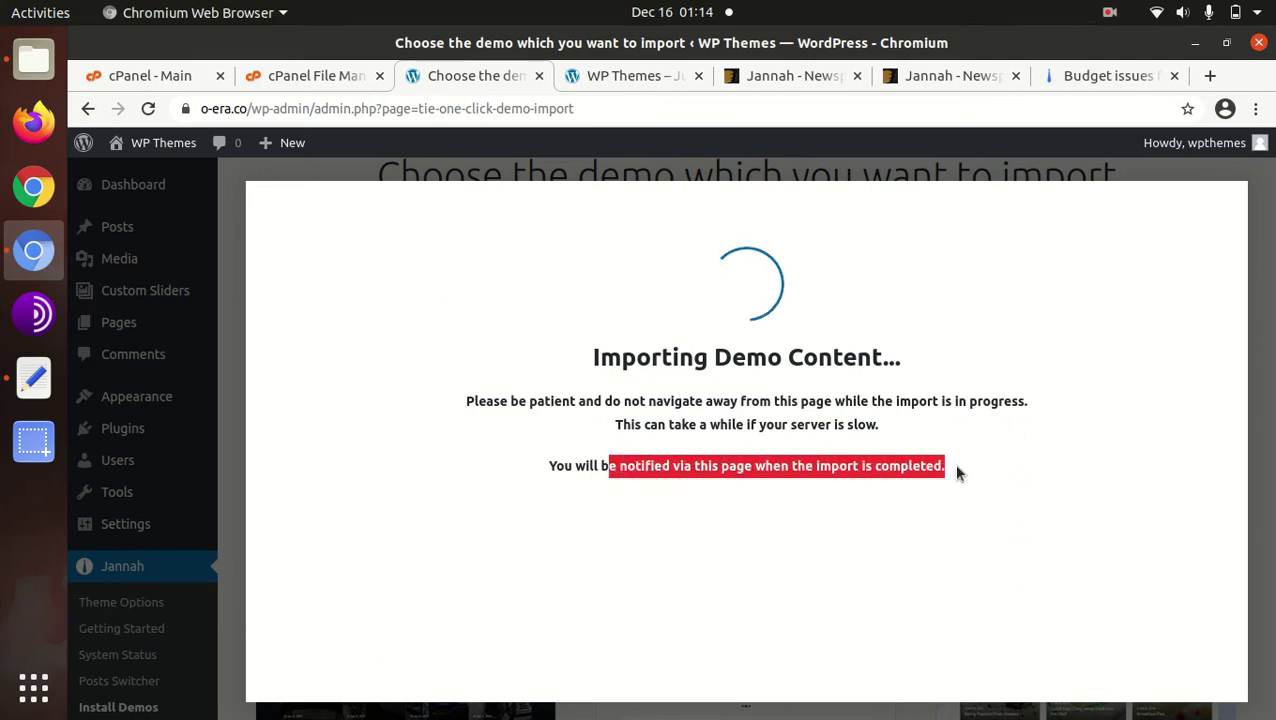
click(887, 564)
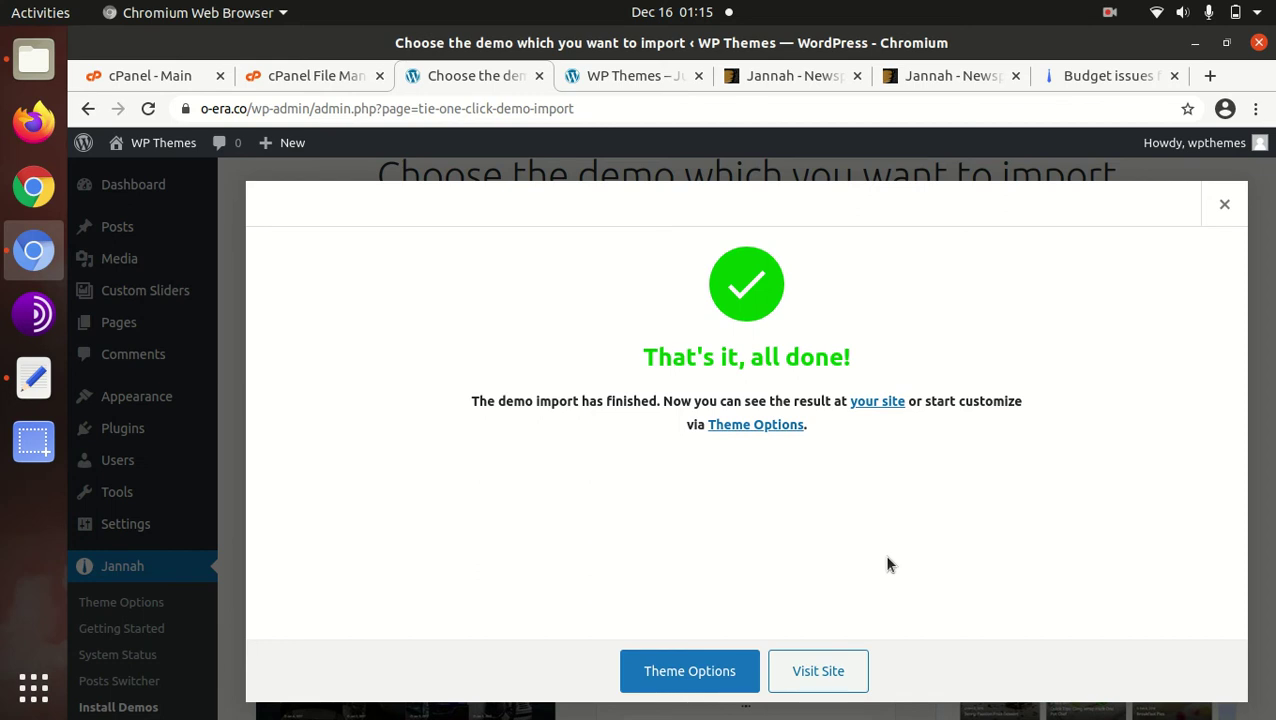
click(687, 677)
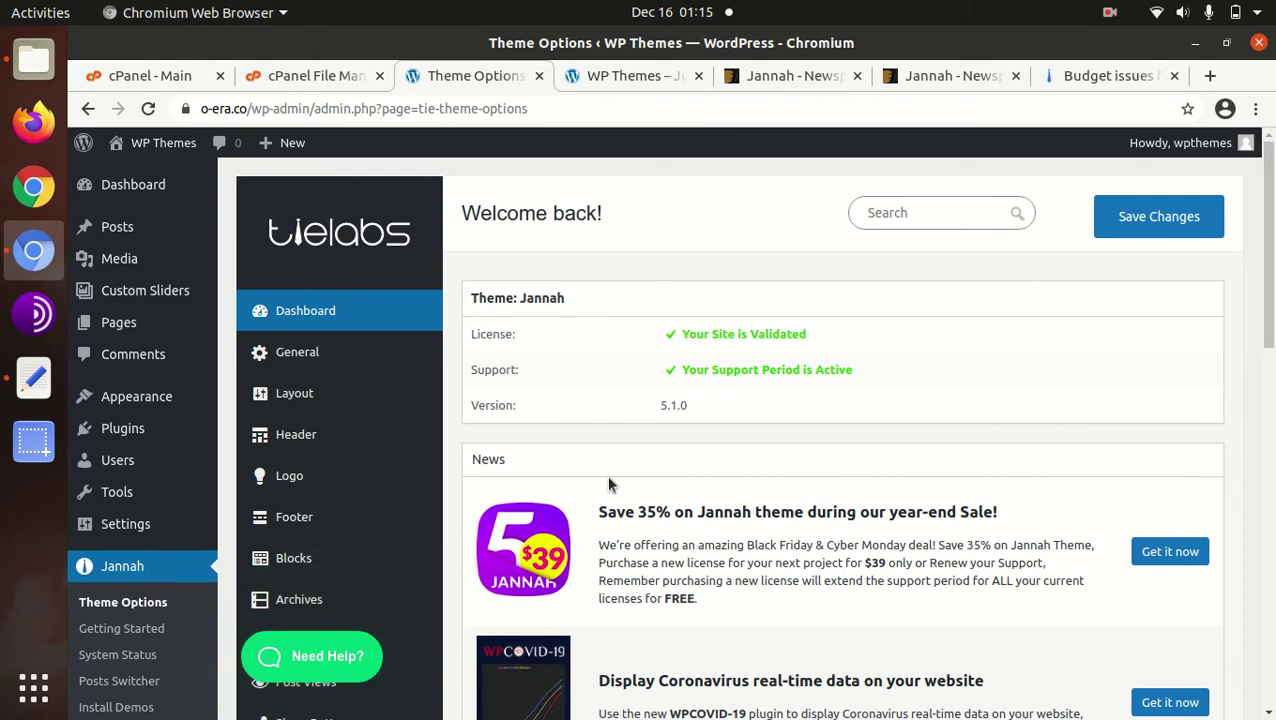
- Open the o-era.co front page in a new background tab from the admin bar site link
scroll(612, 478, down, 3)
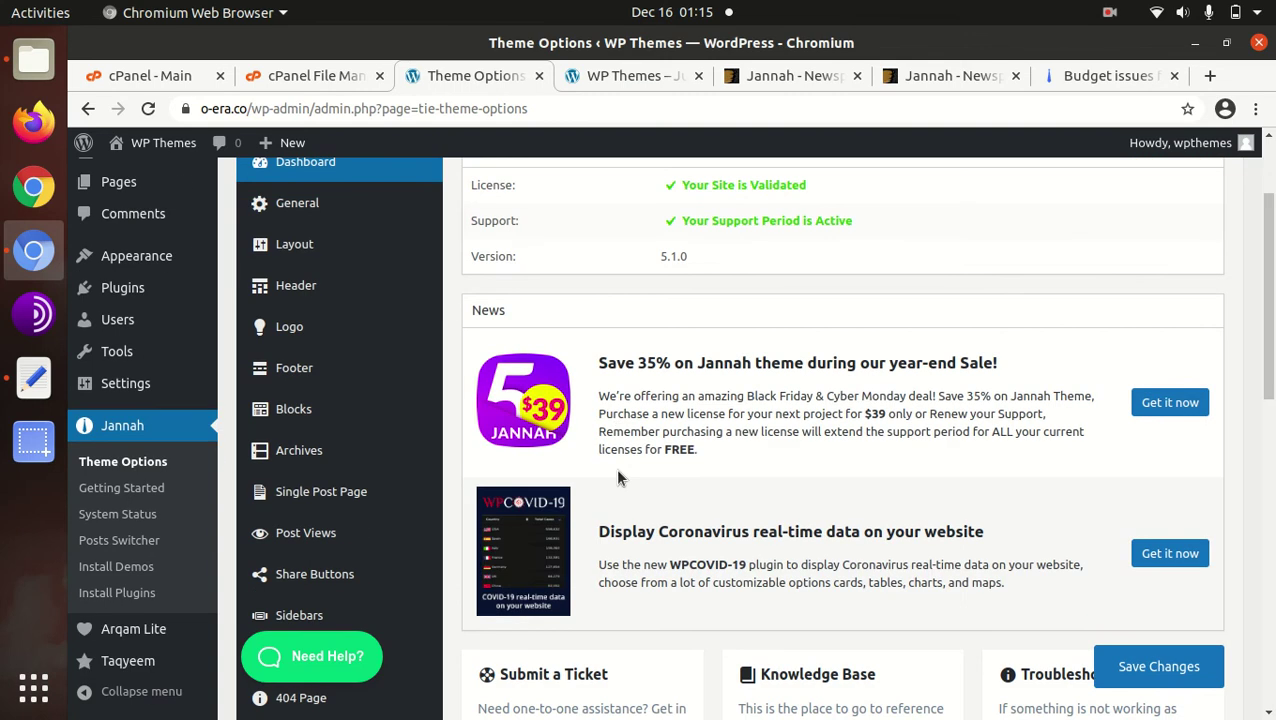
scroll(617, 476, down, 3)
scroll(617, 476, down, 1)
scroll(617, 476, down, 4)
scroll(617, 476, up, 6)
scroll(345, 380, up, 4)
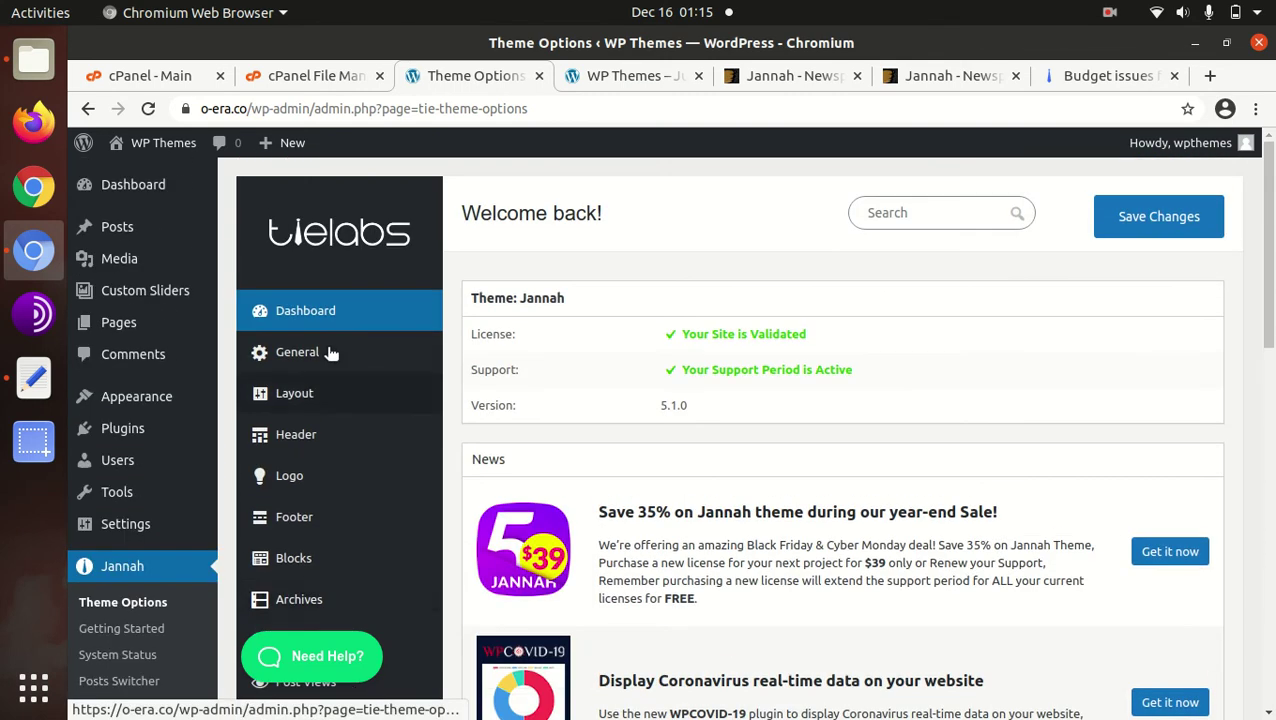
scroll(341, 410, down, 3)
scroll(342, 480, down, 2)
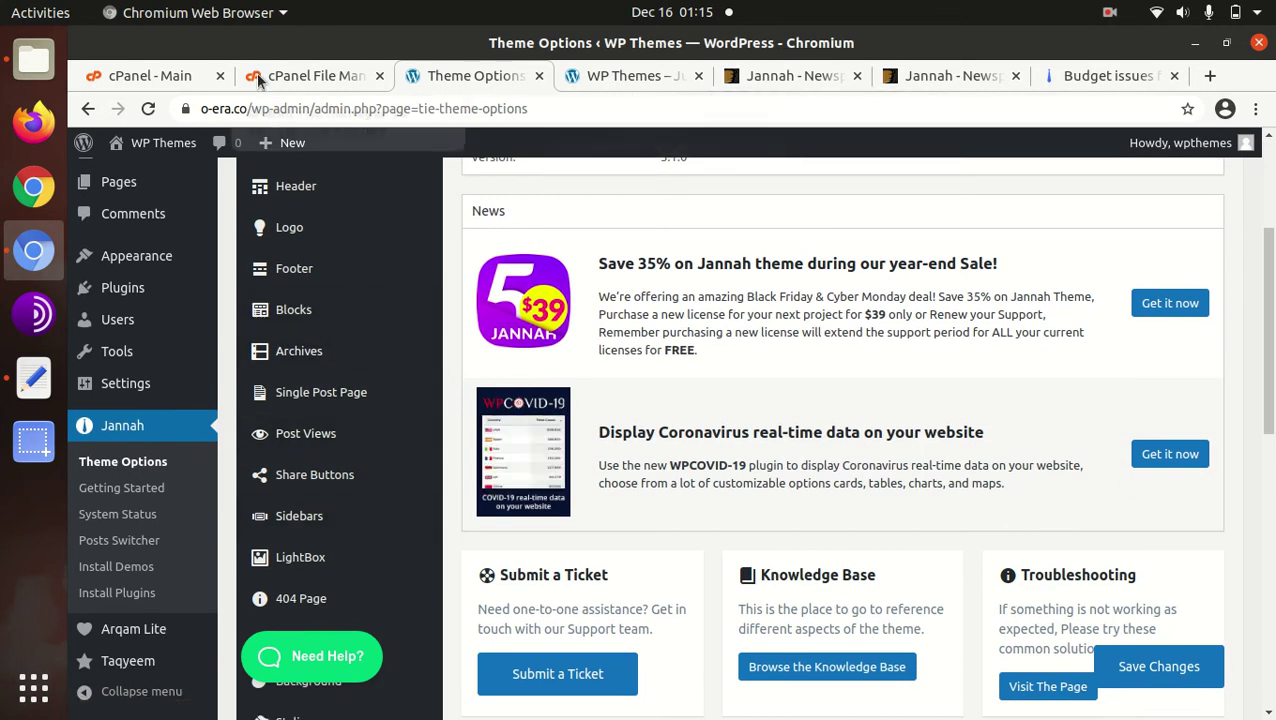
mouse_move(163, 143)
middle_click(136, 178)
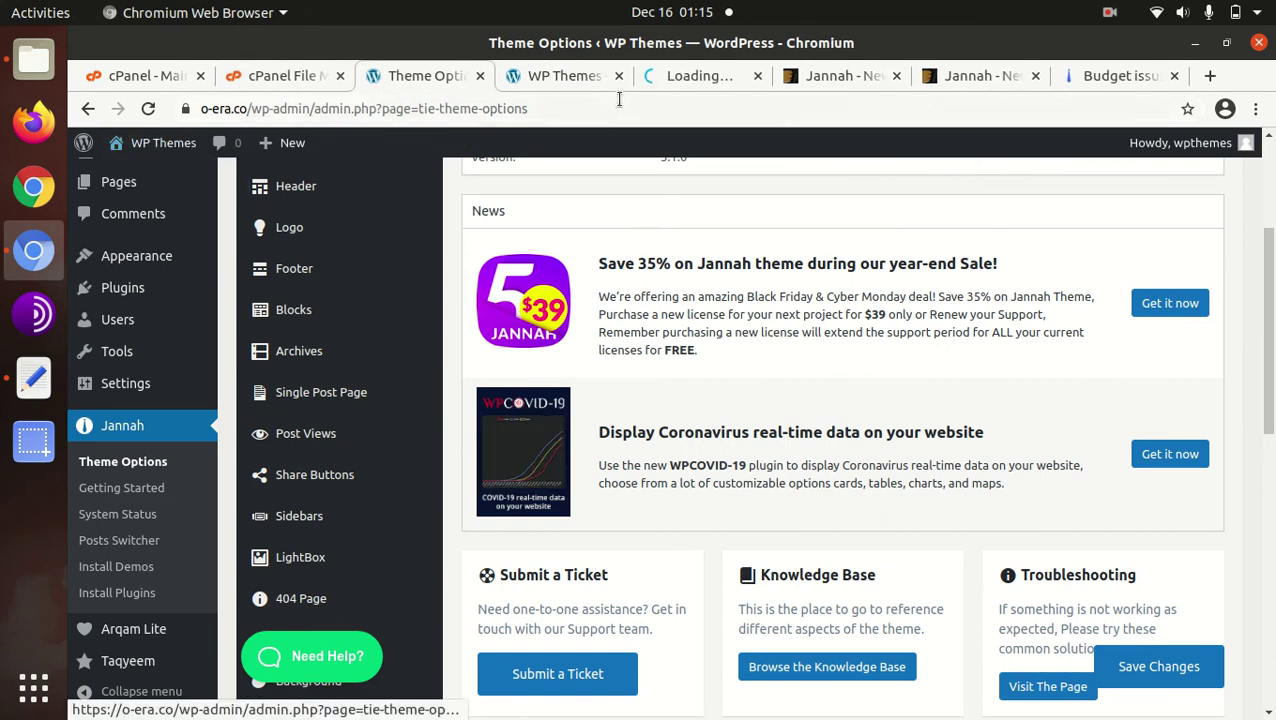
- Switch to the o-era.co tab and scroll the Jannah News homepage down to the footer
click(681, 84)
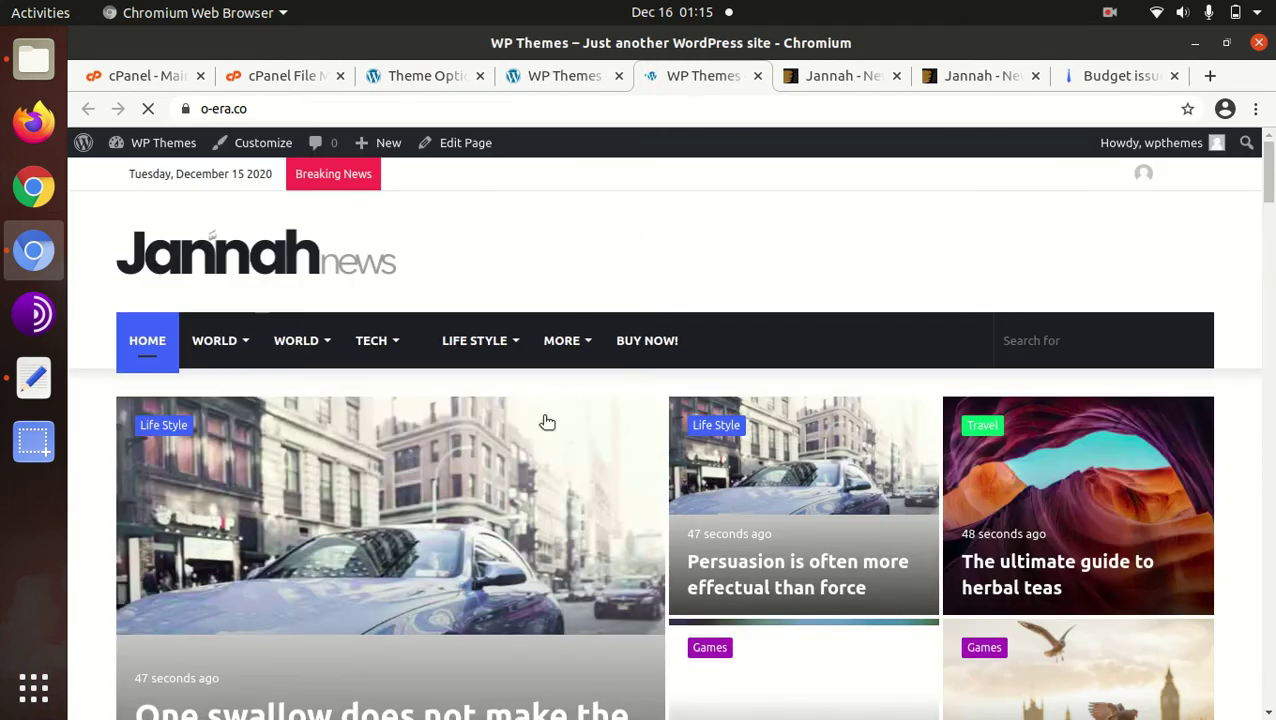
scroll(741, 570, down, 2)
scroll(745, 570, down, 5)
scroll(745, 580, down, 5)
scroll(738, 594, down, 4)
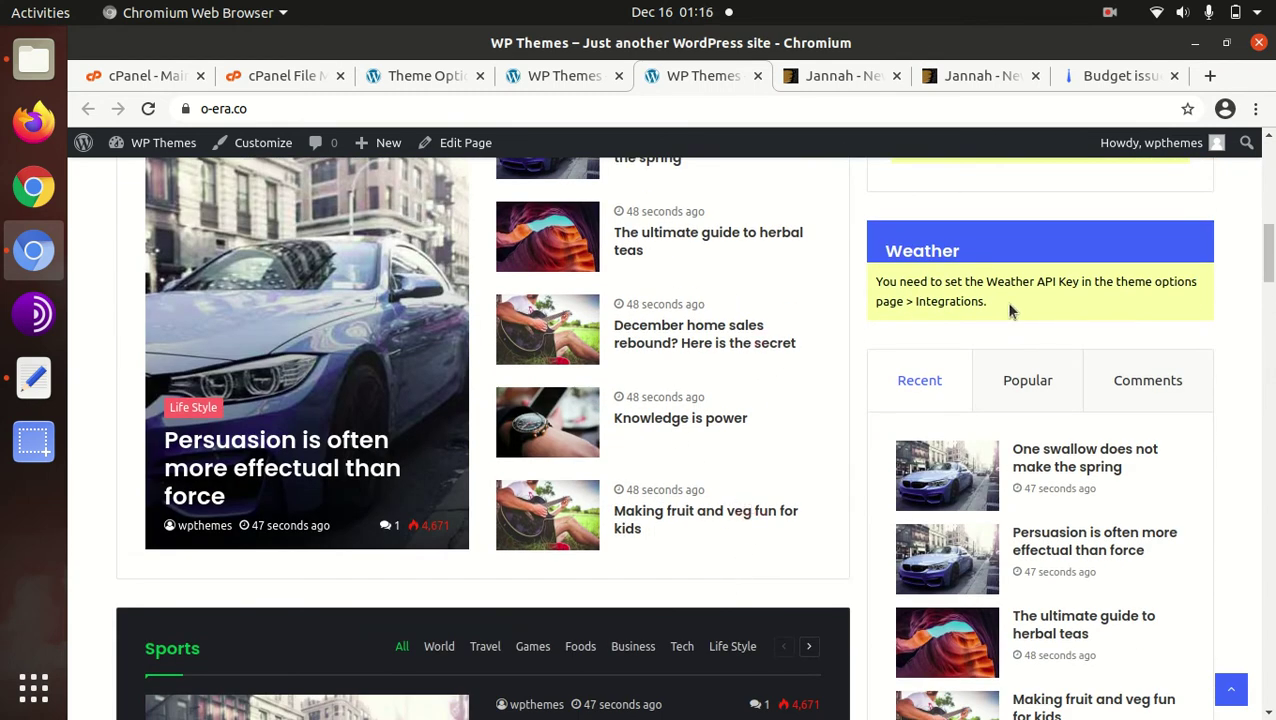
scroll(780, 410, down, 5)
scroll(746, 436, down, 4)
scroll(746, 436, down, 6)
scroll(746, 436, down, 5)
scroll(745, 437, down, 5)
scroll(745, 437, down, 5)
scroll(745, 437, down, 9)
scroll(745, 437, down, 6)
scroll(745, 440, down, 6)
scroll(746, 438, down, 4)
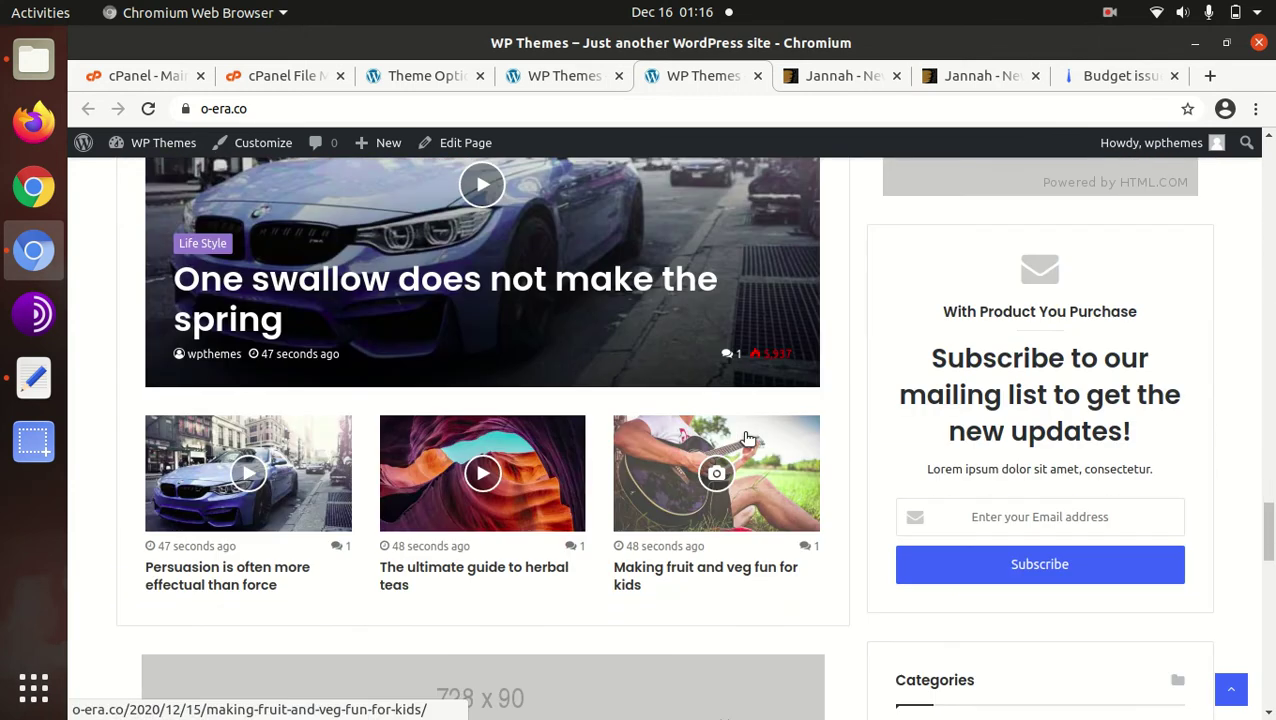
scroll(746, 438, down, 8)
scroll(748, 438, down, 5)
scroll(436, 377, up, 3)
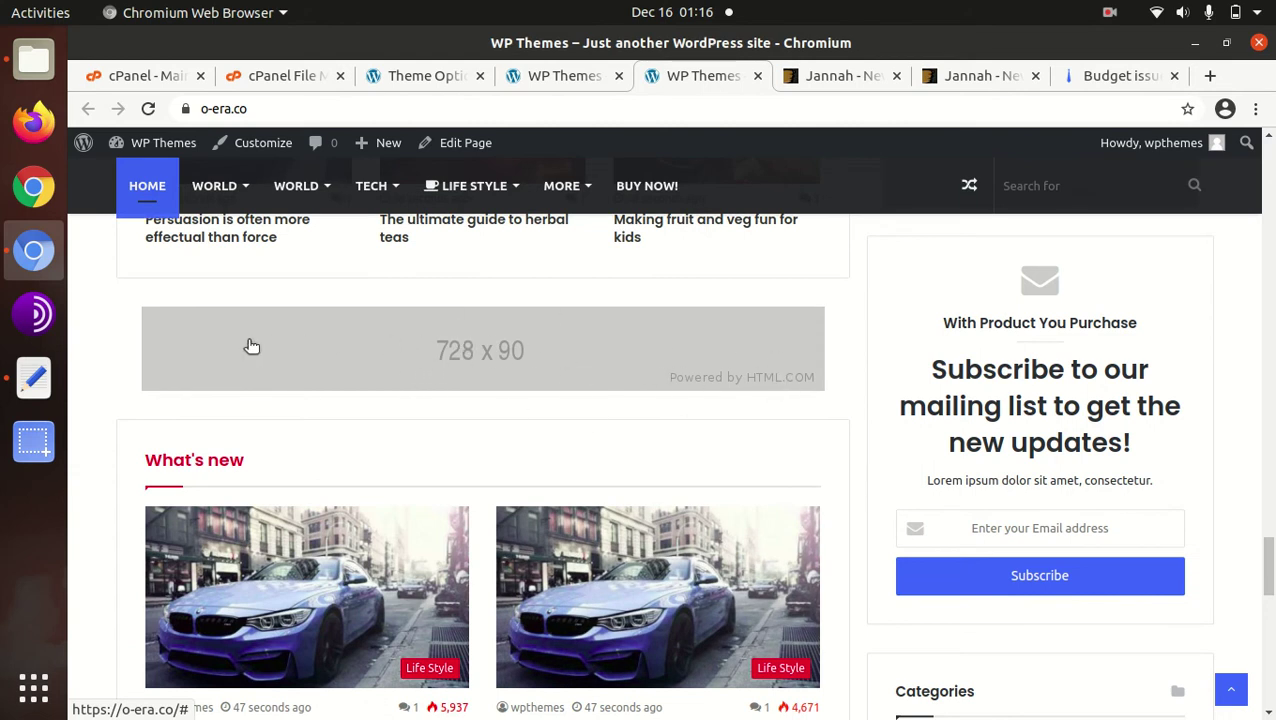
scroll(802, 362, down, 3)
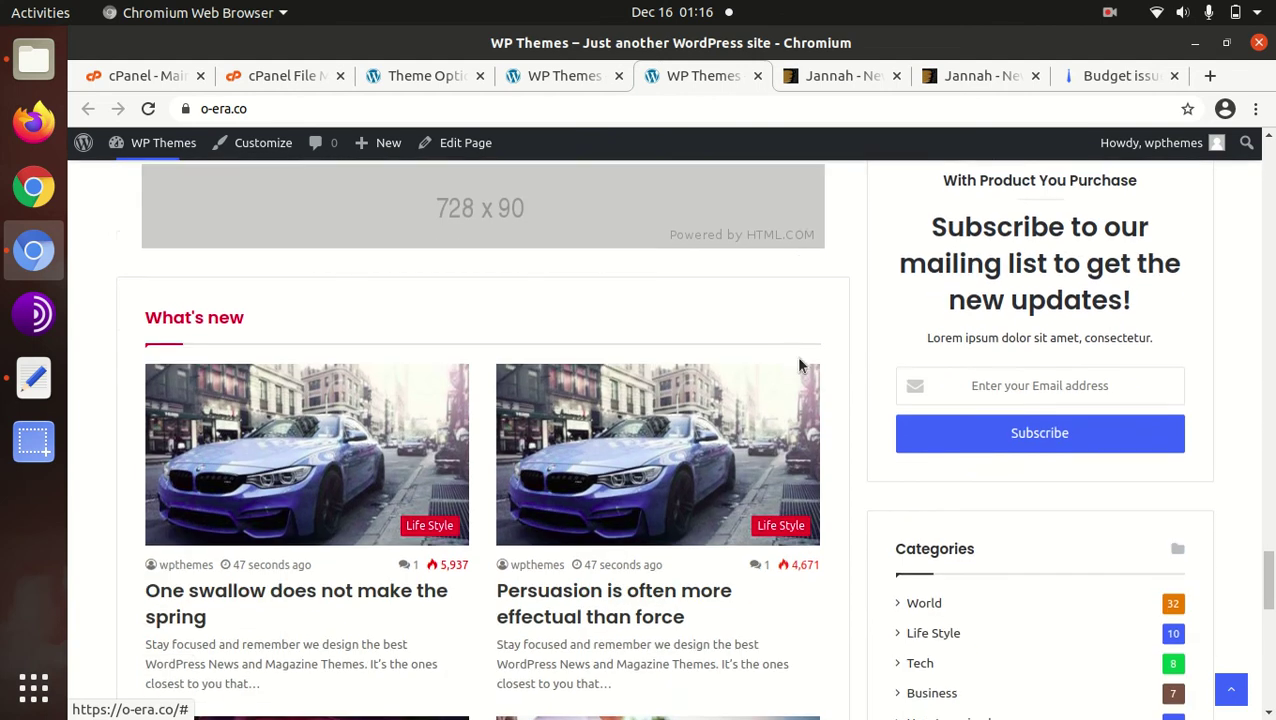
scroll(800, 362, down, 5)
scroll(800, 364, down, 8)
scroll(800, 366, down, 4)
scroll(799, 364, down, 3)
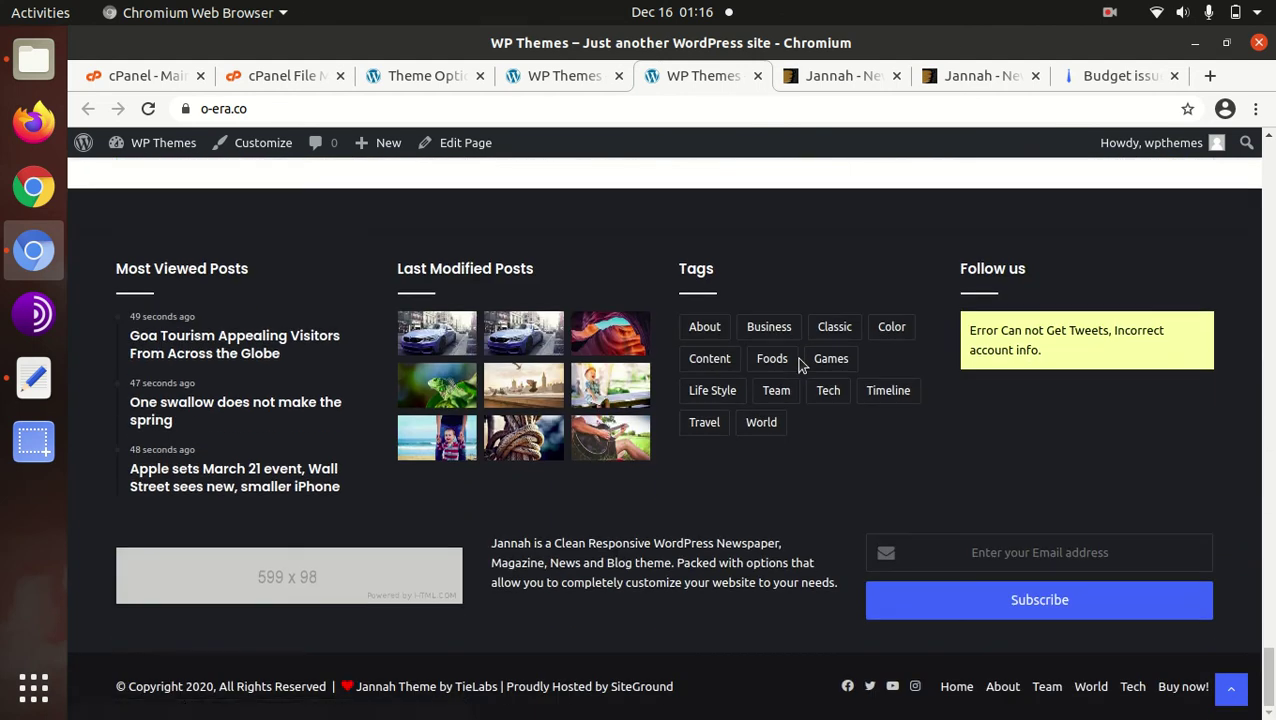
- Scroll back up past the Trending News and featured post sections to the top
scroll(800, 364, up, 6)
scroll(800, 364, up, 6)
scroll(800, 364, up, 7)
scroll(530, 391, up, 5)
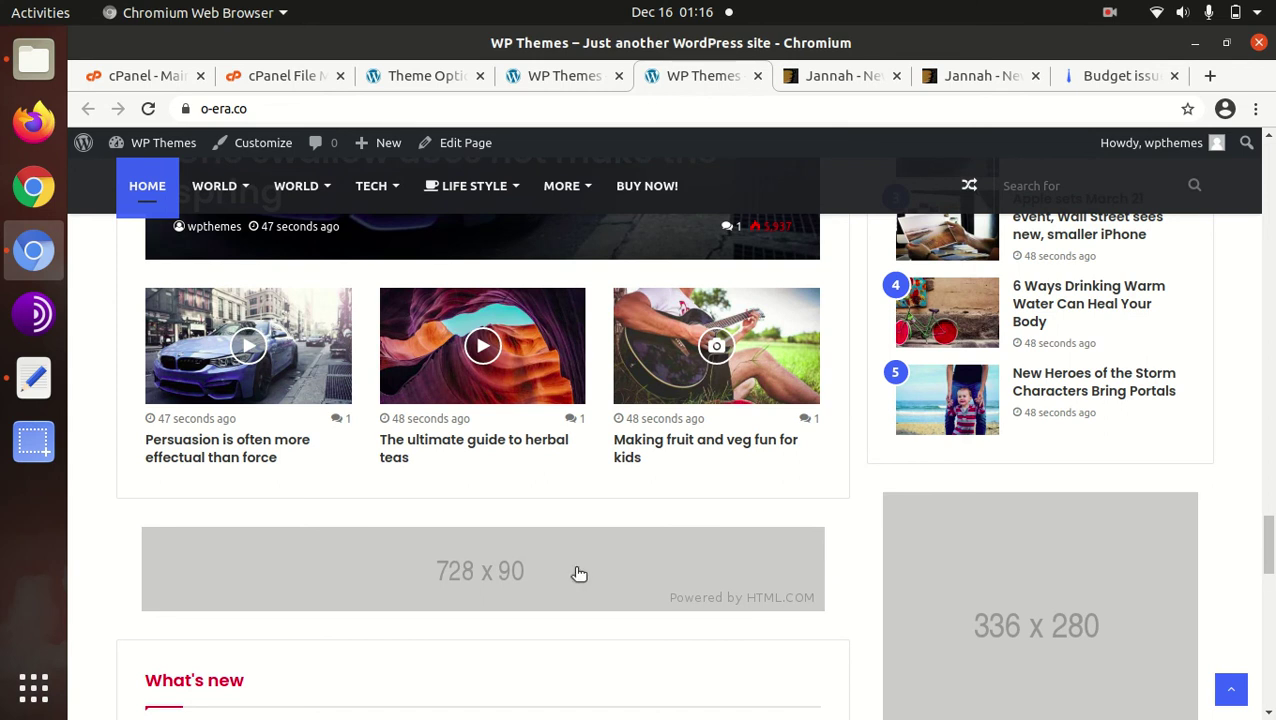
scroll(594, 567, up, 3)
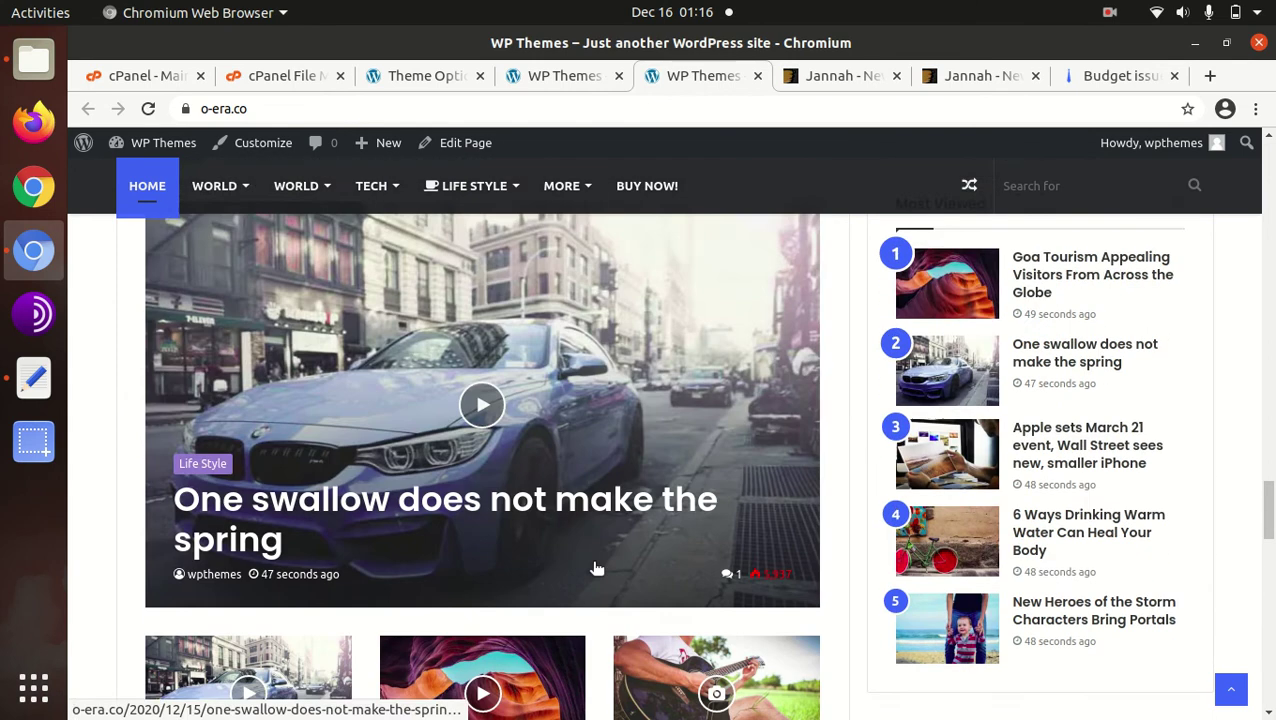
scroll(595, 567, up, 4)
scroll(595, 567, up, 3)
scroll(594, 567, up, 3)
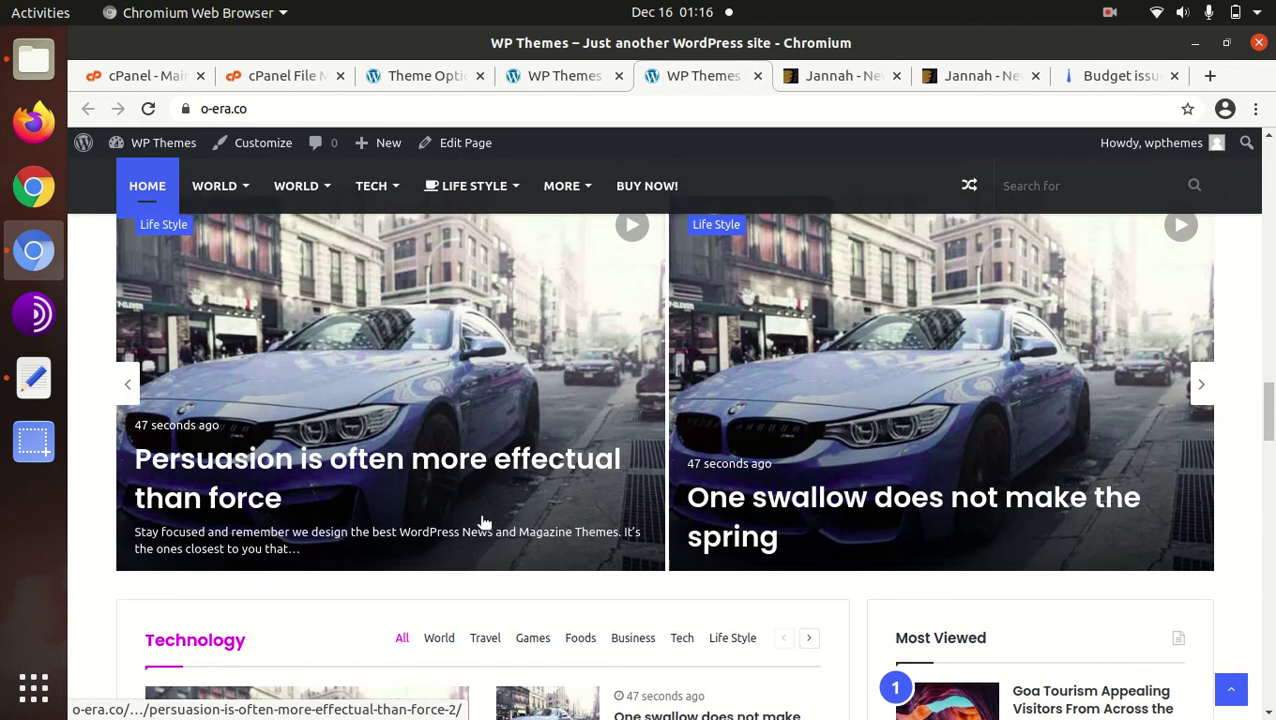
scroll(484, 521, up, 2)
scroll(416, 428, up, 1)
scroll(416, 428, up, 1)
scroll(416, 427, up, 2)
scroll(414, 425, up, 3)
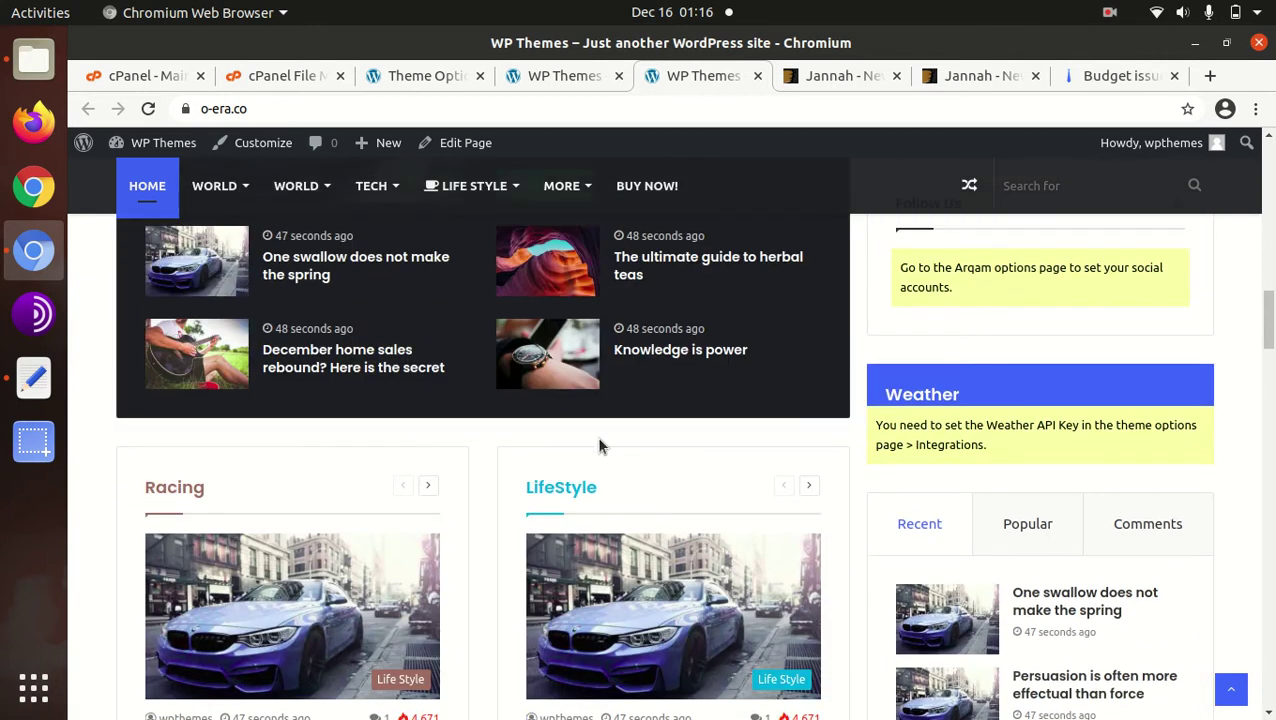
scroll(598, 444, up, 2)
scroll(601, 444, up, 3)
scroll(601, 444, up, 3)
scroll(601, 444, up, 2)
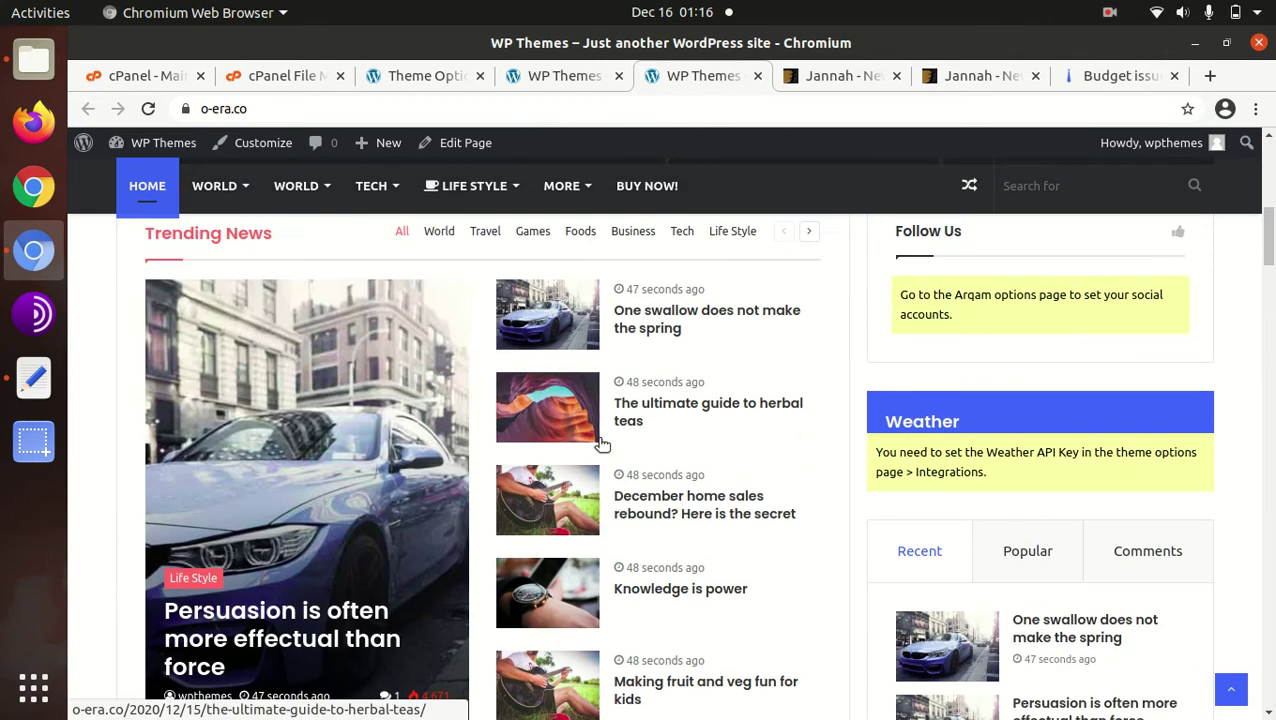
scroll(601, 444, up, 4)
scroll(601, 444, up, 3)
scroll(598, 444, up, 2)
scroll(598, 441, up, 3)
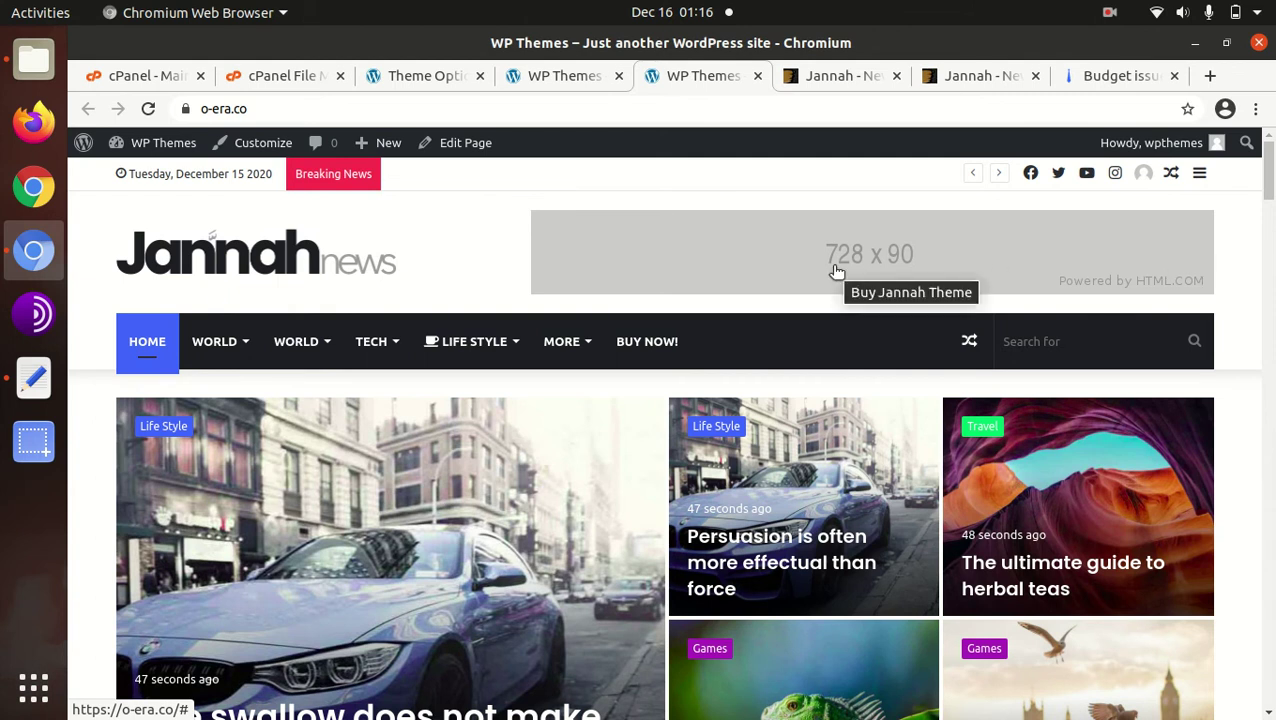
scroll(449, 466, down, 3)
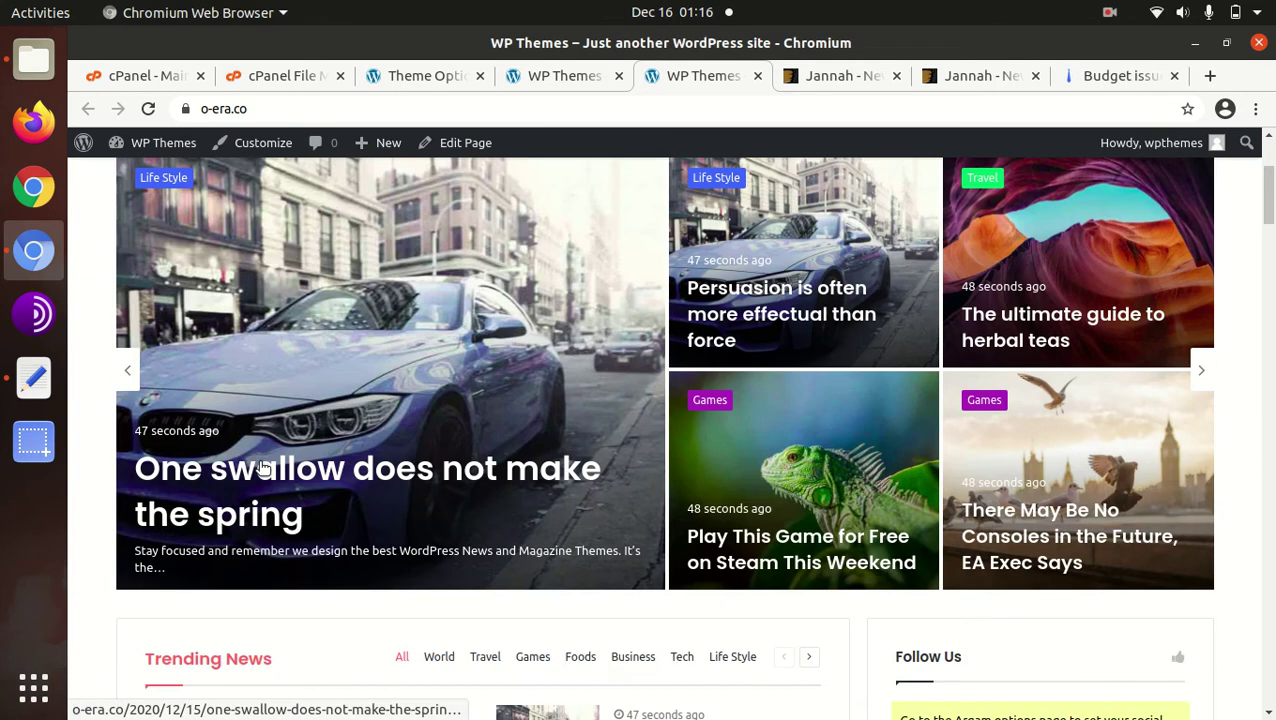
- Open the 'One swallow does not make the spring' post from the homepage hero grid
click(331, 473)
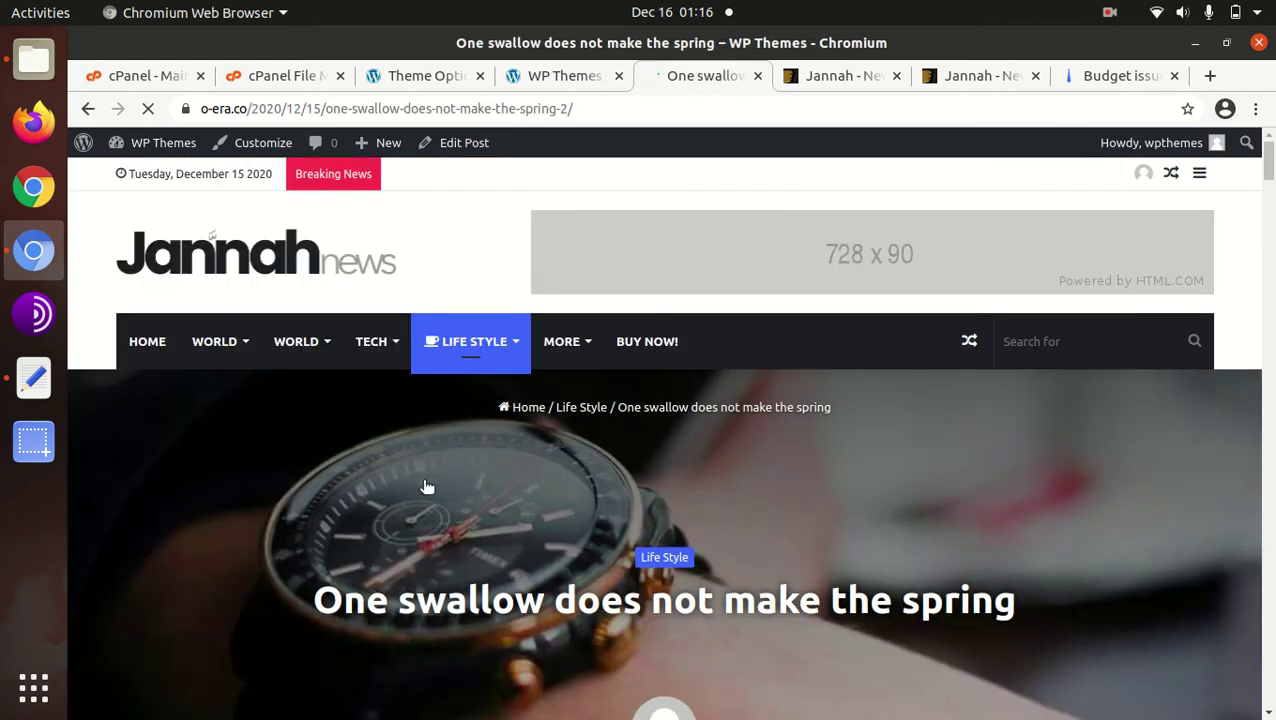
scroll(476, 483, down, 3)
scroll(478, 450, down, 2)
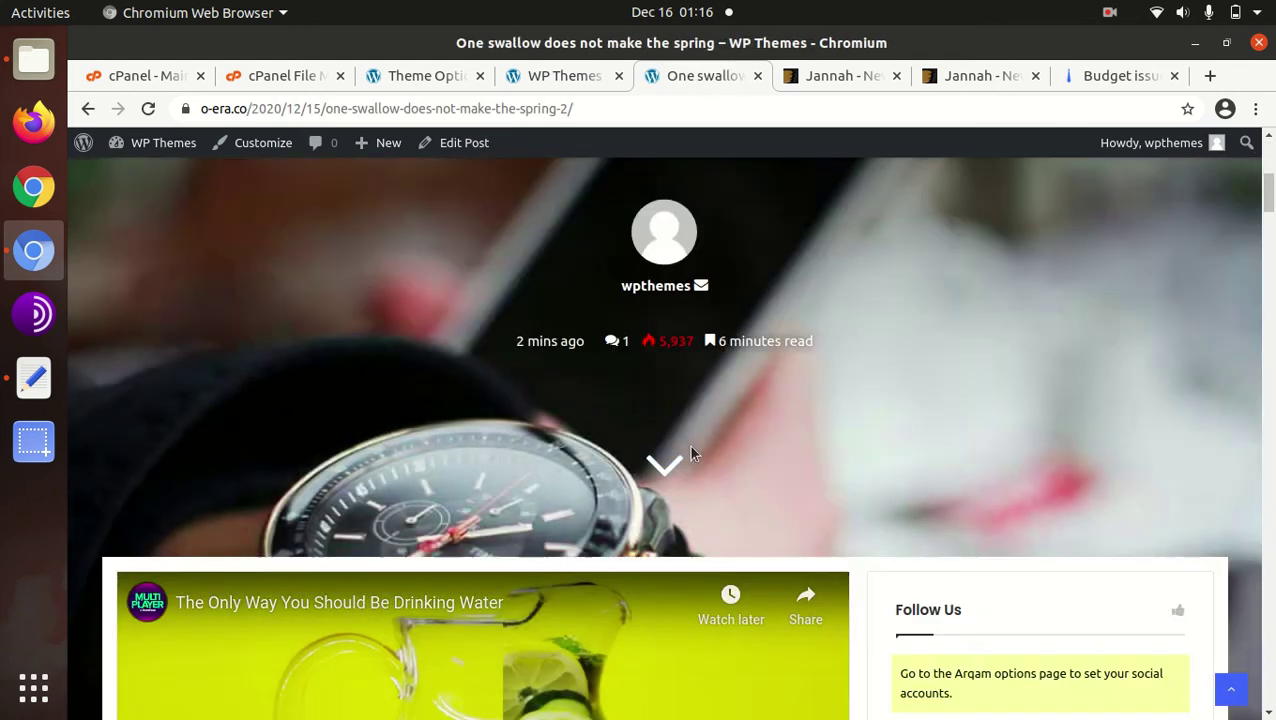
scroll(690, 450, down, 3)
scroll(622, 453, down, 3)
scroll(622, 455, down, 2)
scroll(622, 455, down, 3)
- Scroll through the article's video and body text and back to its top
scroll(622, 455, up, 3)
scroll(622, 455, up, 3)
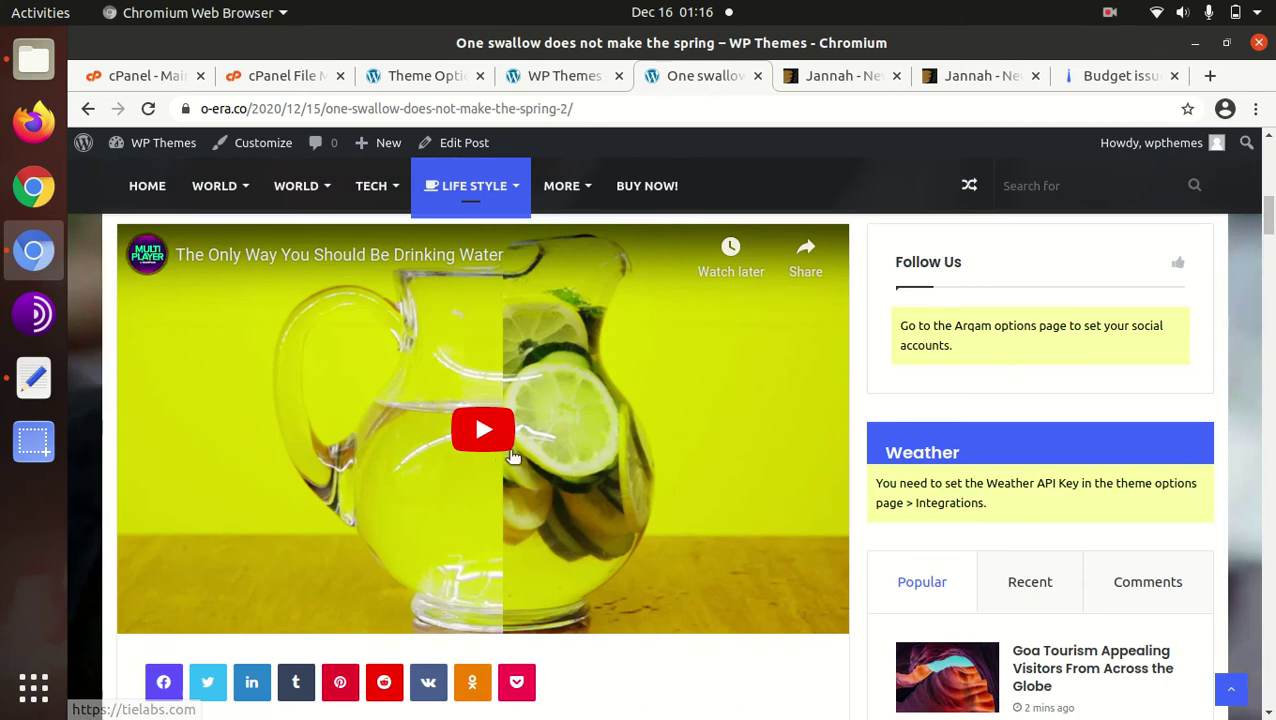
scroll(671, 420, down, 3)
scroll(671, 425, down, 3)
scroll(672, 430, down, 5)
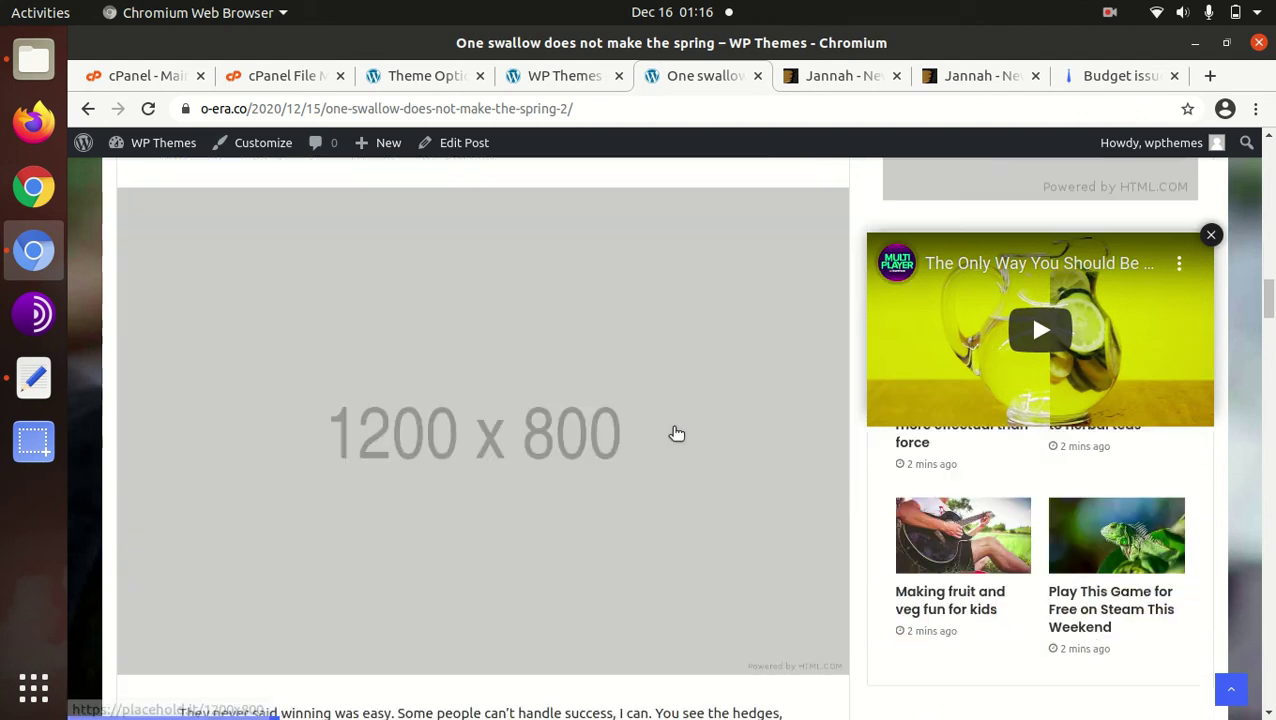
scroll(672, 430, down, 3)
scroll(672, 427, down, 3)
scroll(672, 427, up, 3)
scroll(672, 427, up, 5)
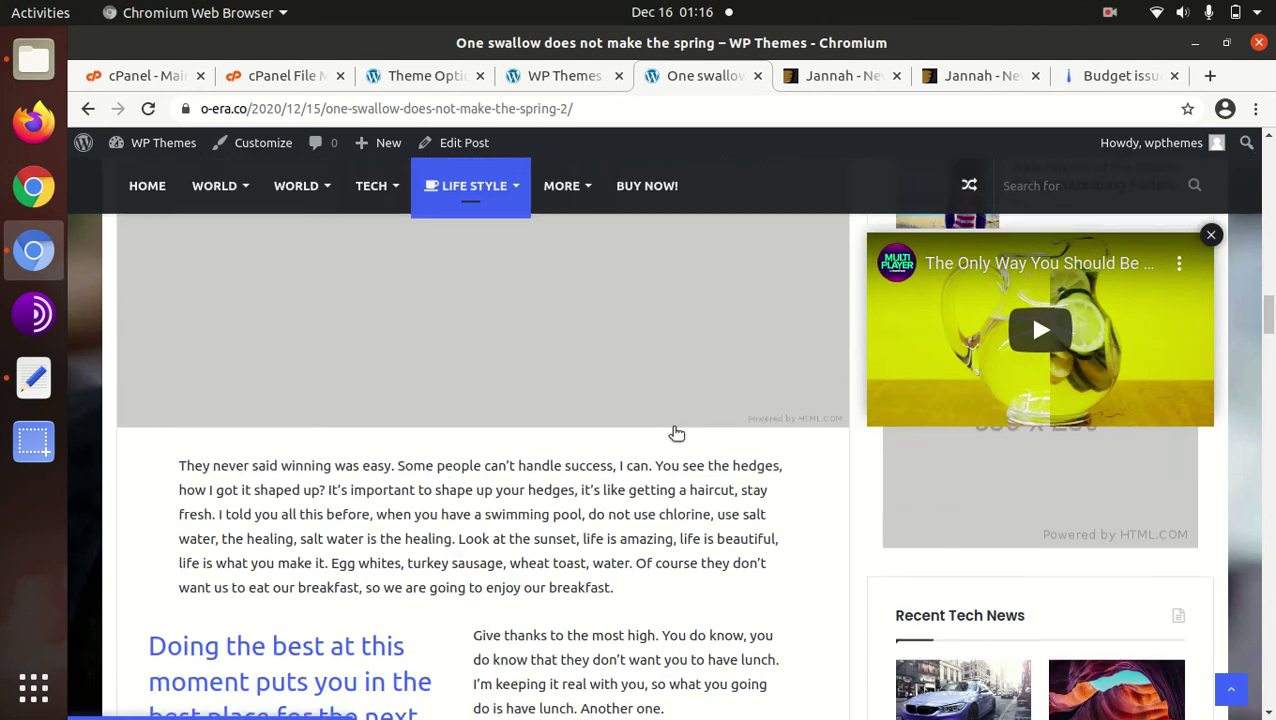
scroll(672, 427, up, 5)
scroll(673, 428, up, 3)
scroll(672, 427, up, 5)
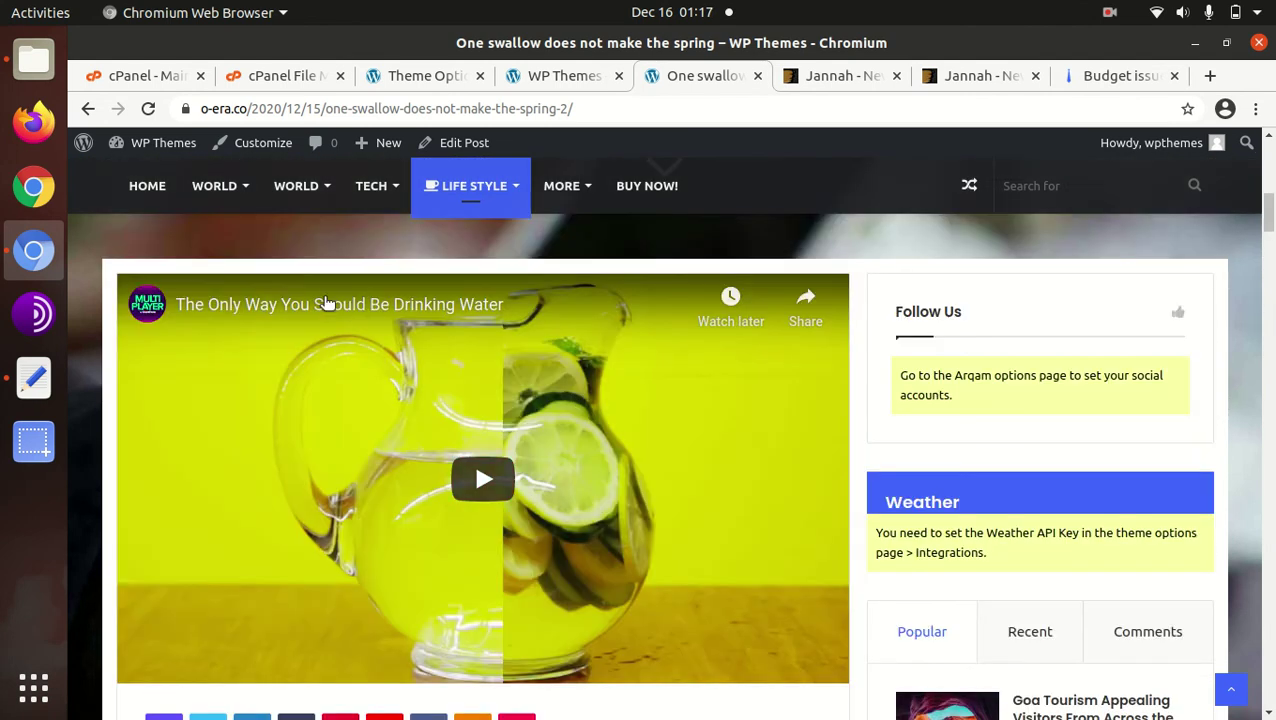
scroll(359, 305, up, 5)
scroll(359, 305, up, 3)
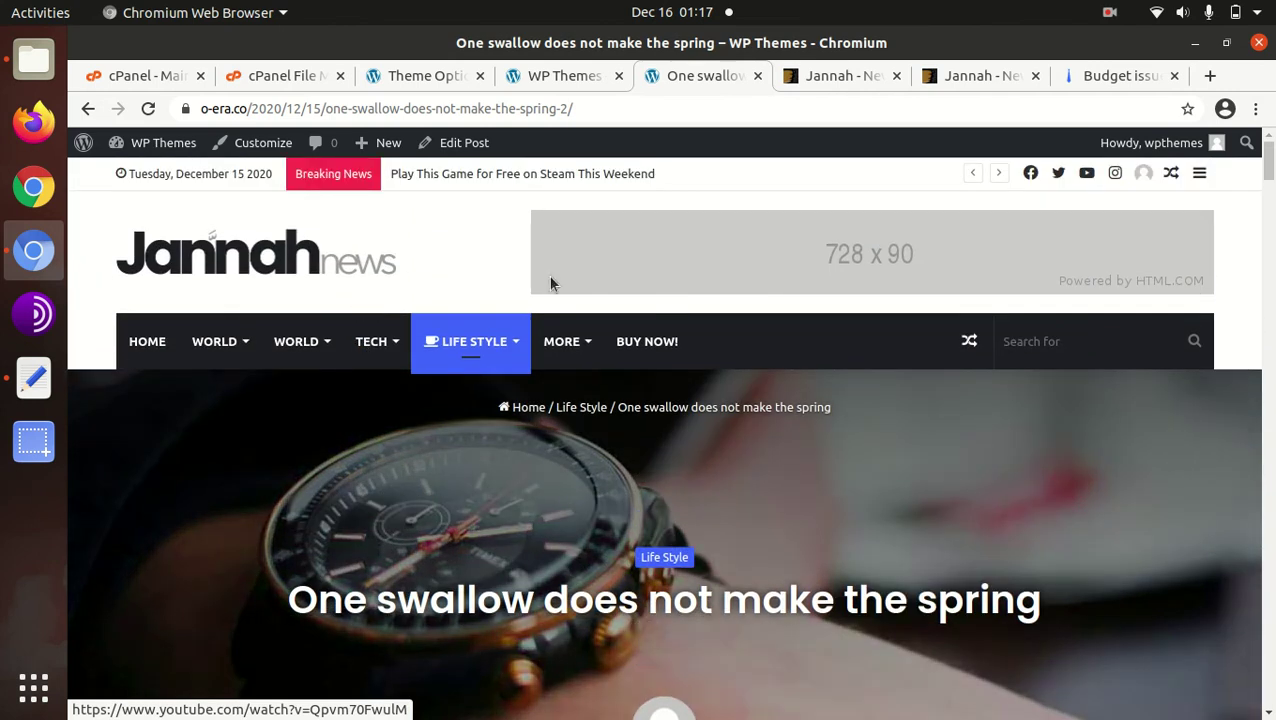
- Return to the browser tab with the Jannah Theme Options
click(548, 77)
click(438, 78)
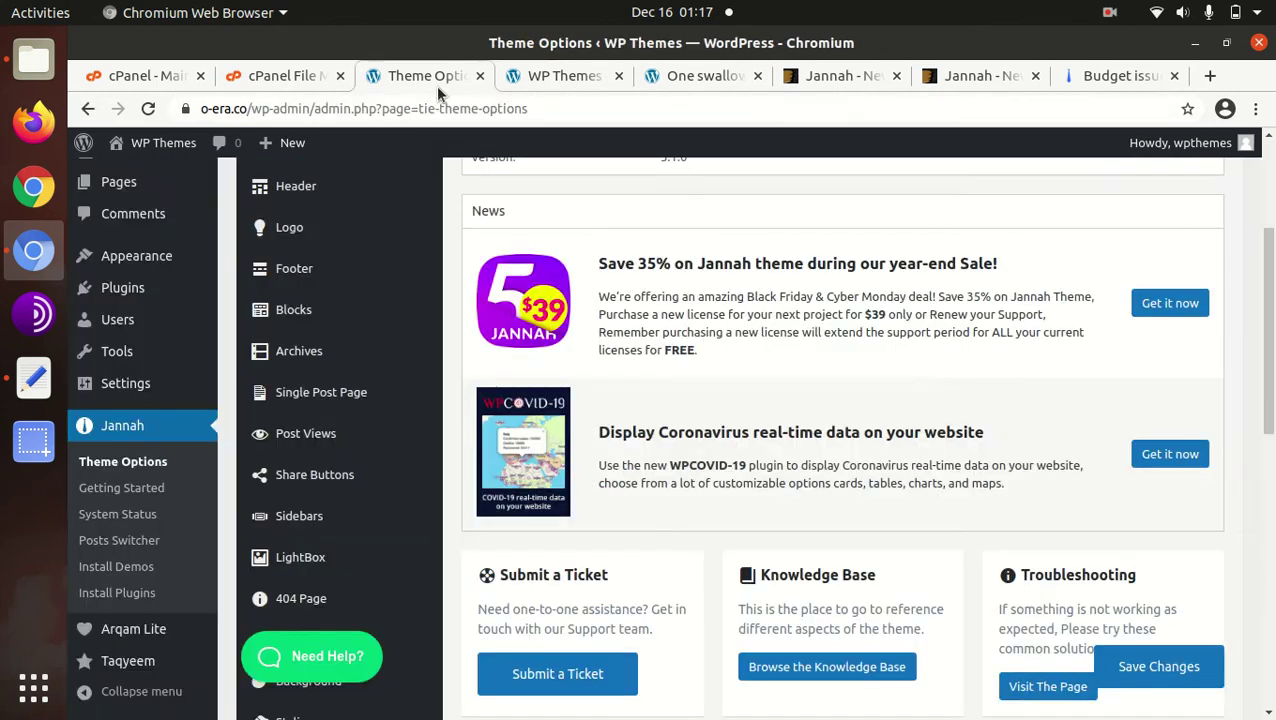
scroll(395, 438, up, 3)
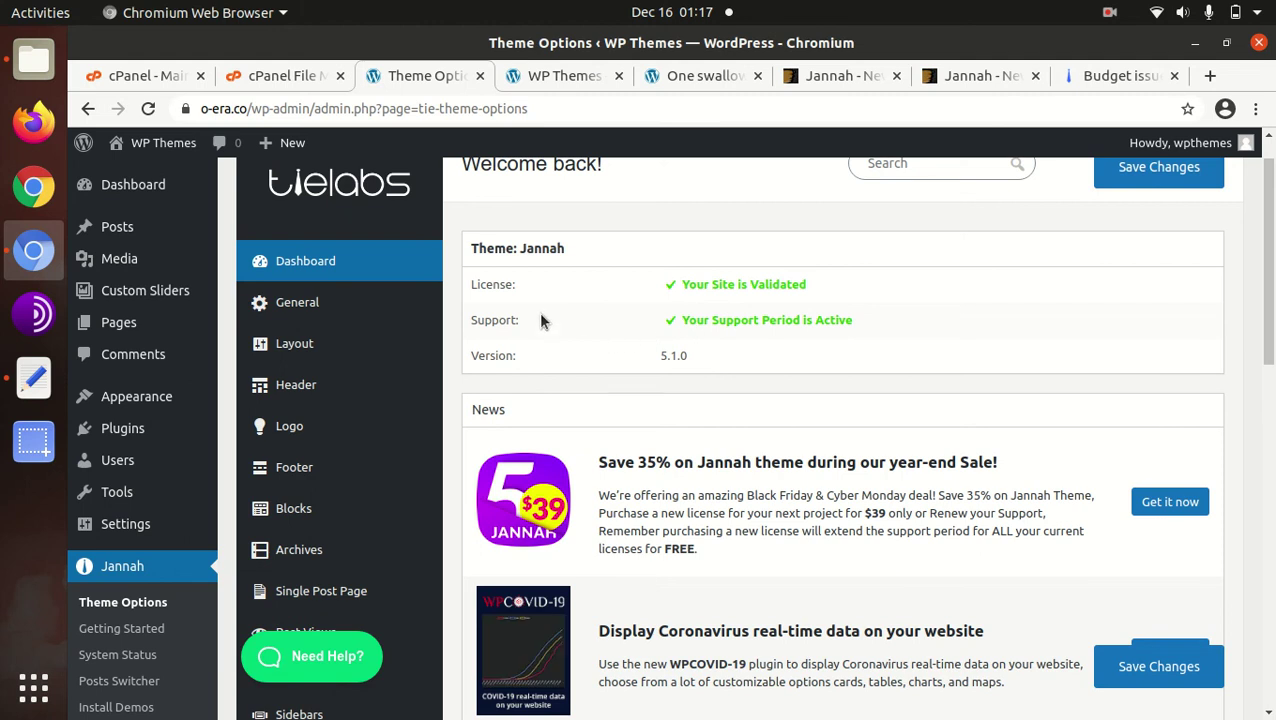
scroll(841, 314, down, 3)
scroll(841, 314, down, 3)
scroll(838, 316, up, 3)
scroll(838, 316, up, 3)
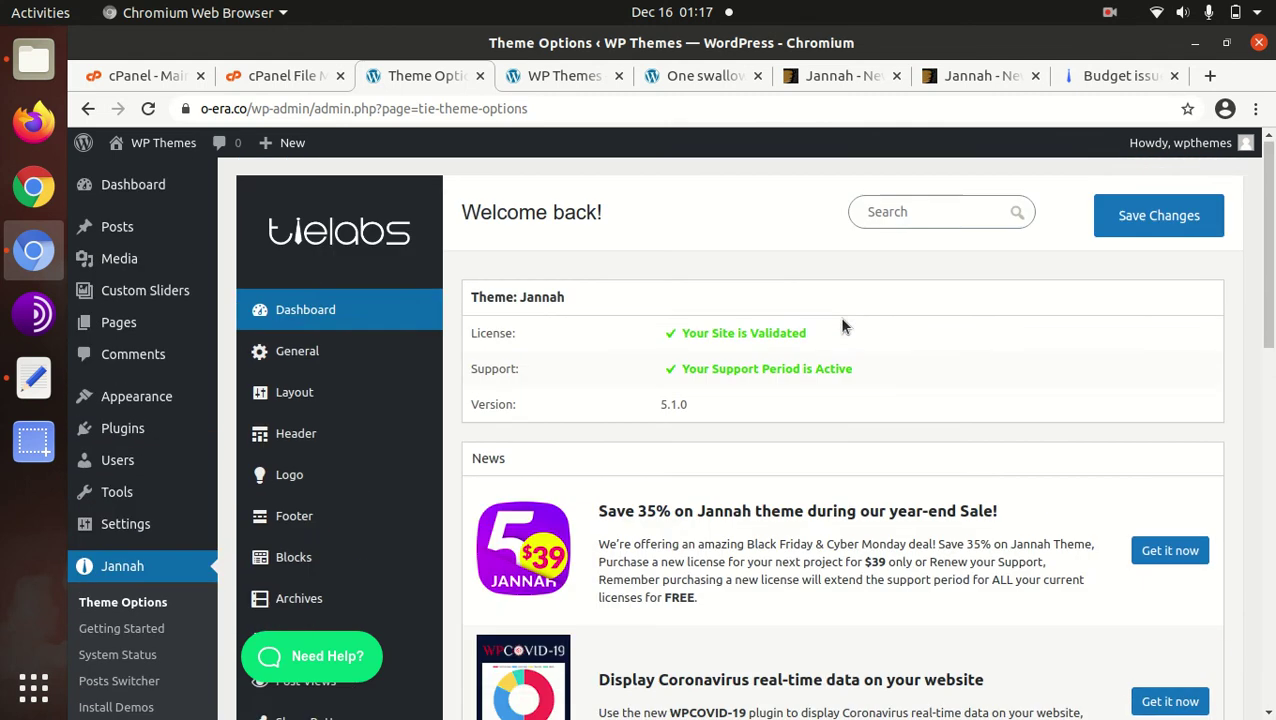
- Review the General settings, with breadcrumbs enabled and a slash delimiter
click(308, 358)
scroll(790, 389, down, 5)
scroll(797, 395, down, 7)
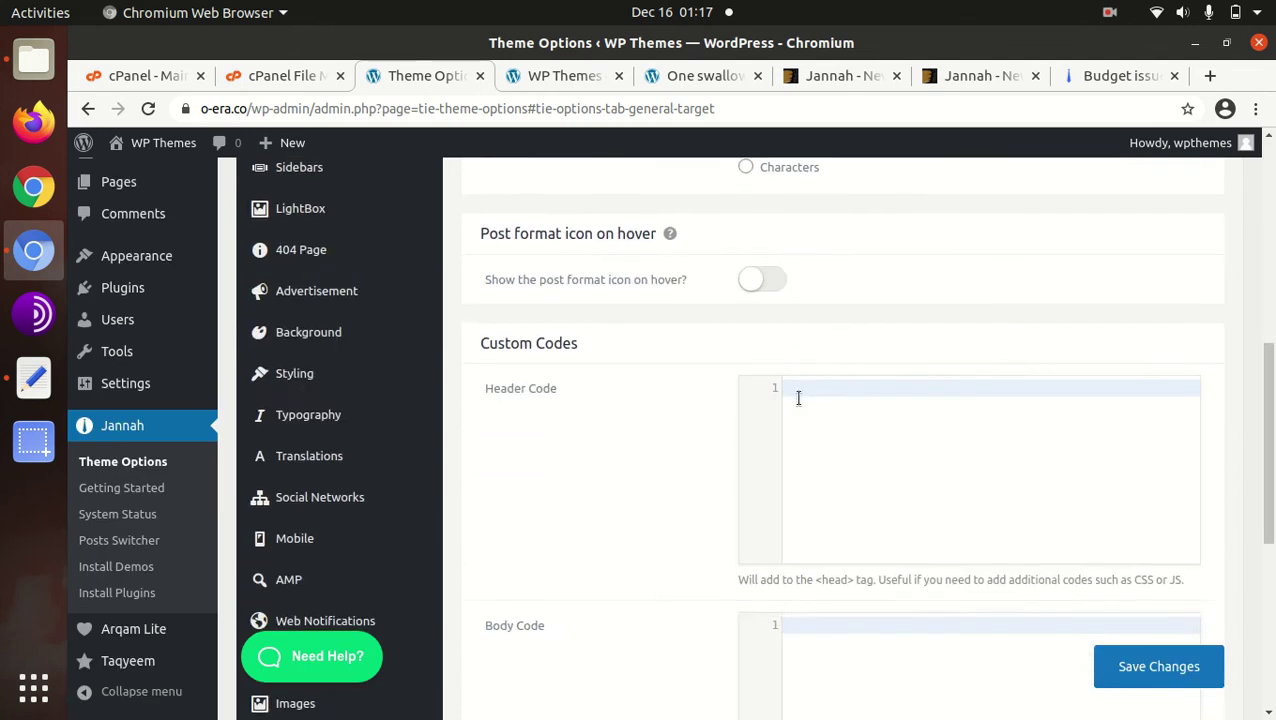
scroll(796, 397, down, 7)
scroll(796, 397, down, 2)
scroll(798, 405, up, 5)
scroll(792, 370, up, 4)
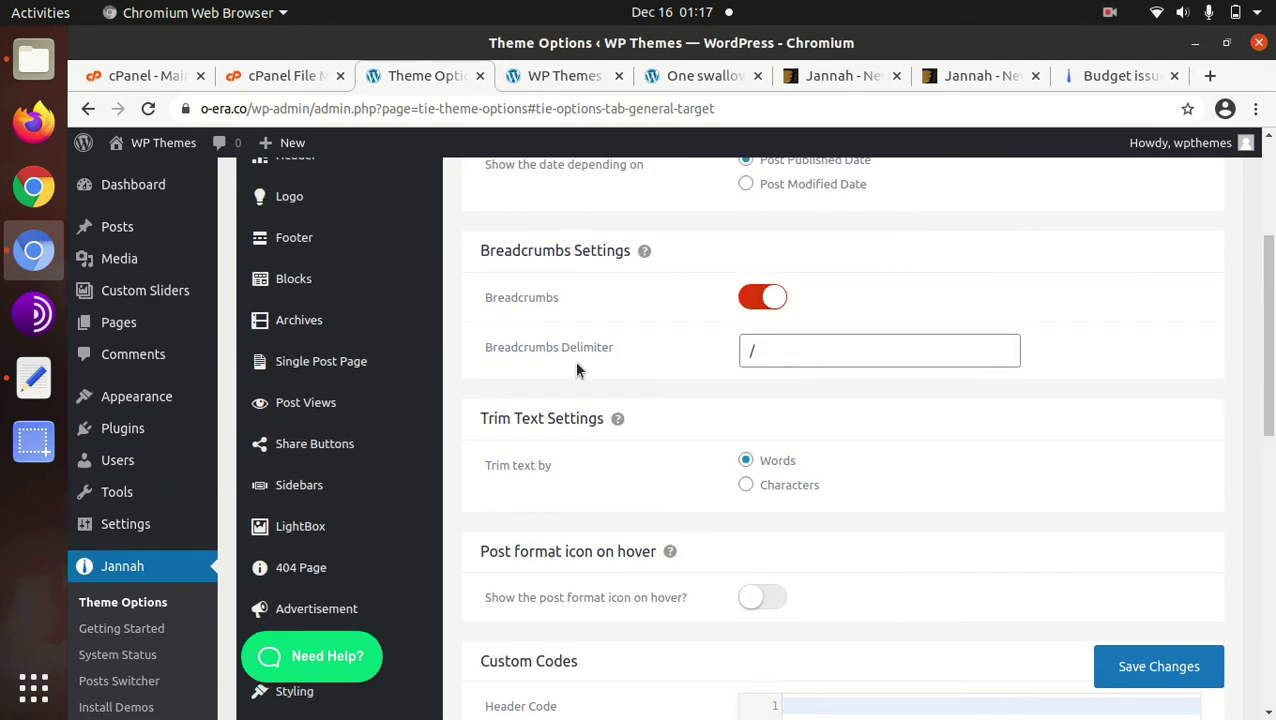
scroll(527, 355, up, 3)
- Step through the Layout, Header, Logo, Footer and Blocks theme option sections
click(313, 368)
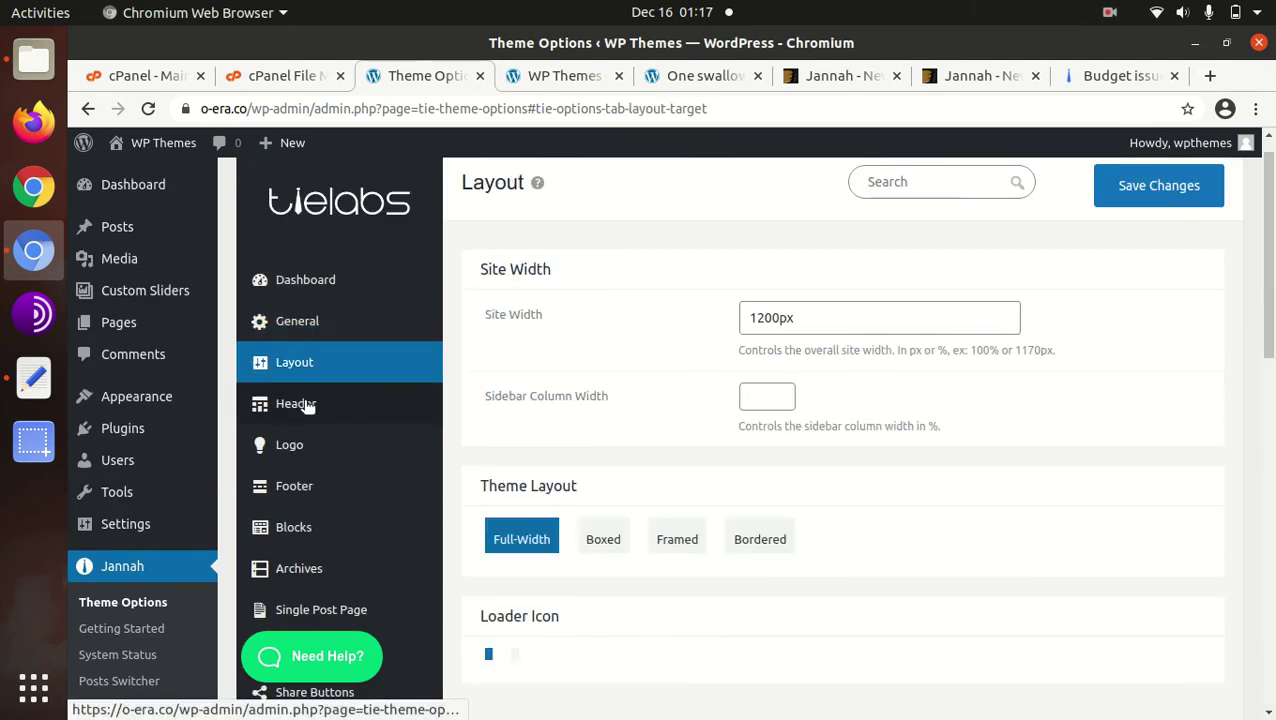
click(305, 405)
click(310, 451)
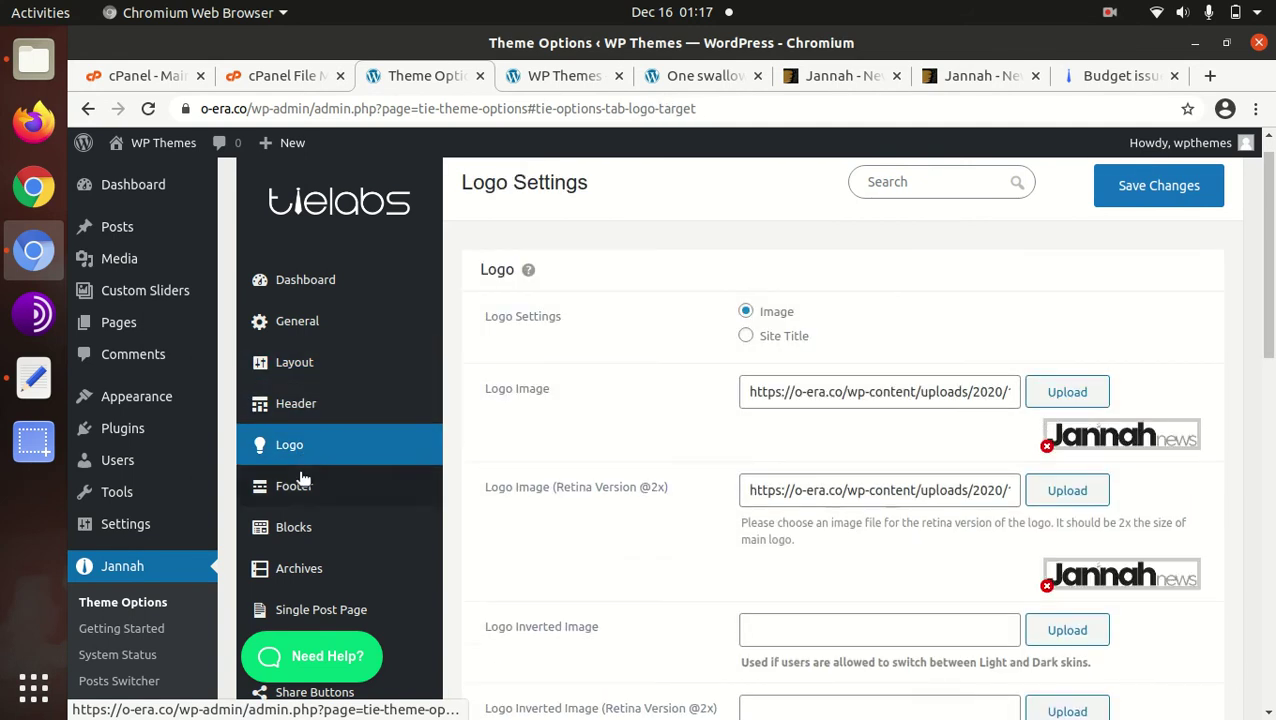
click(290, 494)
click(338, 535)
scroll(370, 480, down, 4)
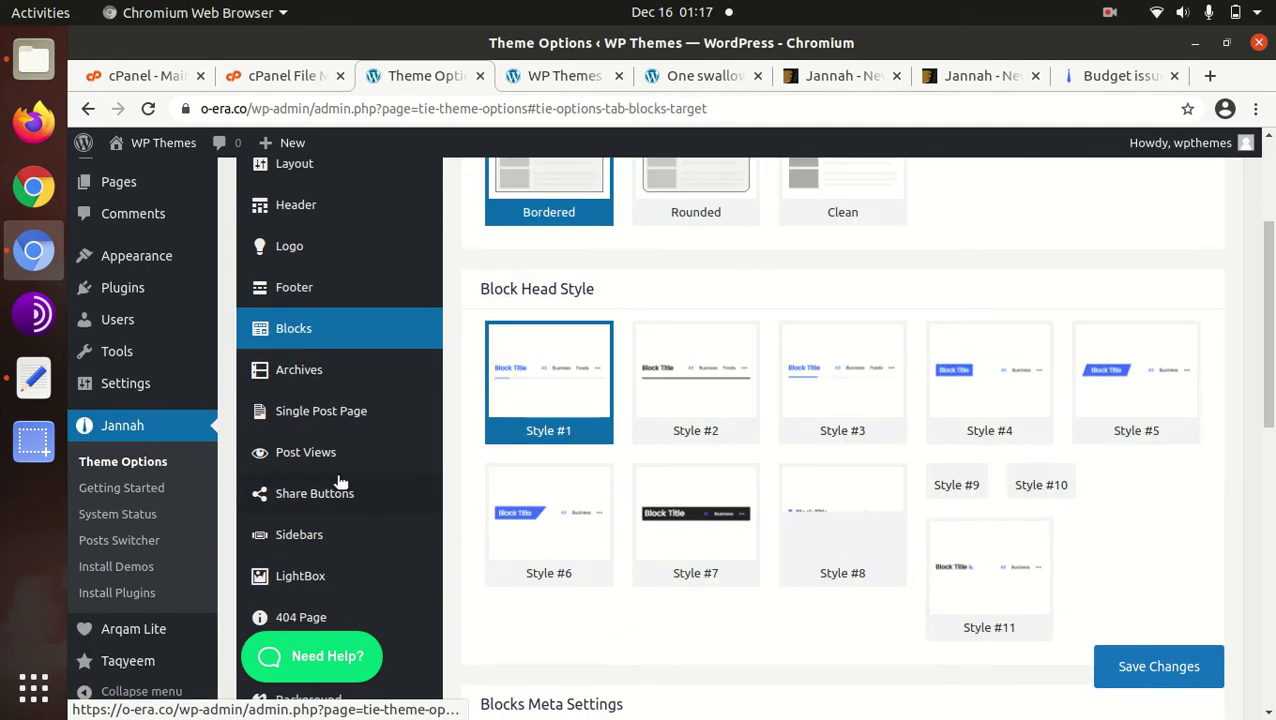
- Continue through the Archives, Single Post Page, Post Views, Share Buttons, Sidebars and LightBox sections
click(326, 374)
click(320, 418)
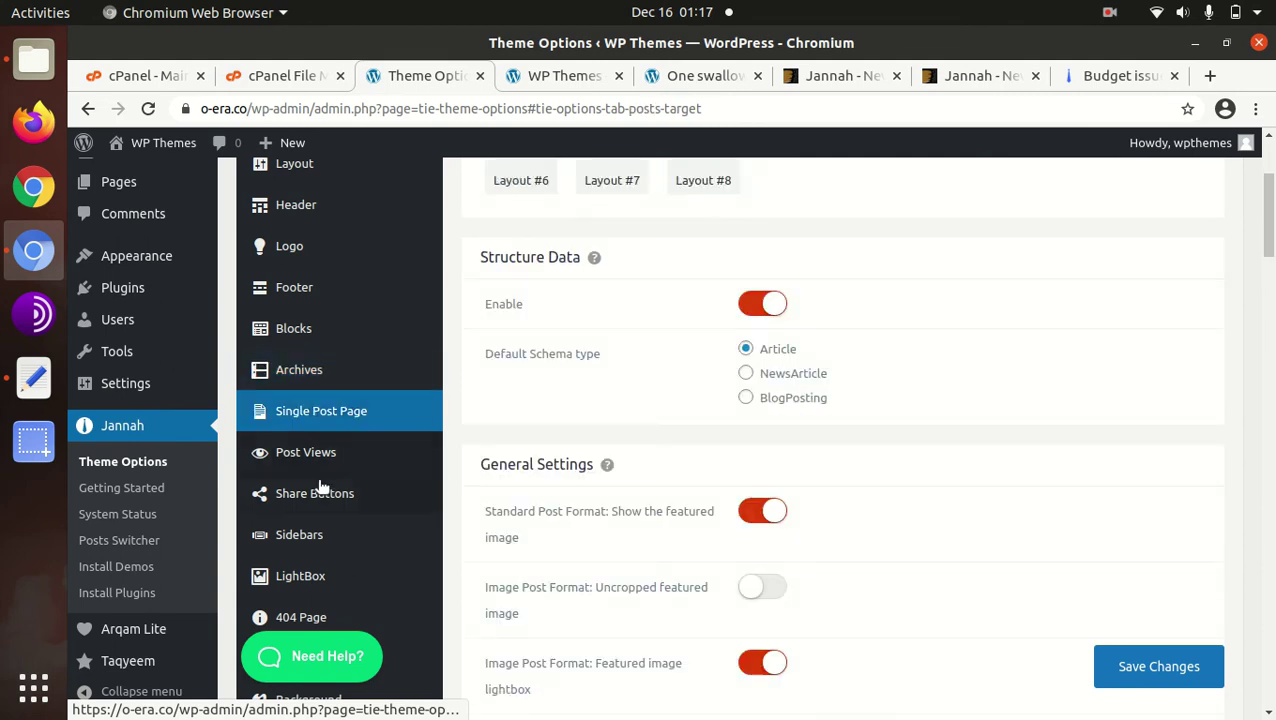
click(314, 456)
click(314, 505)
click(305, 538)
scroll(345, 505, down, 3)
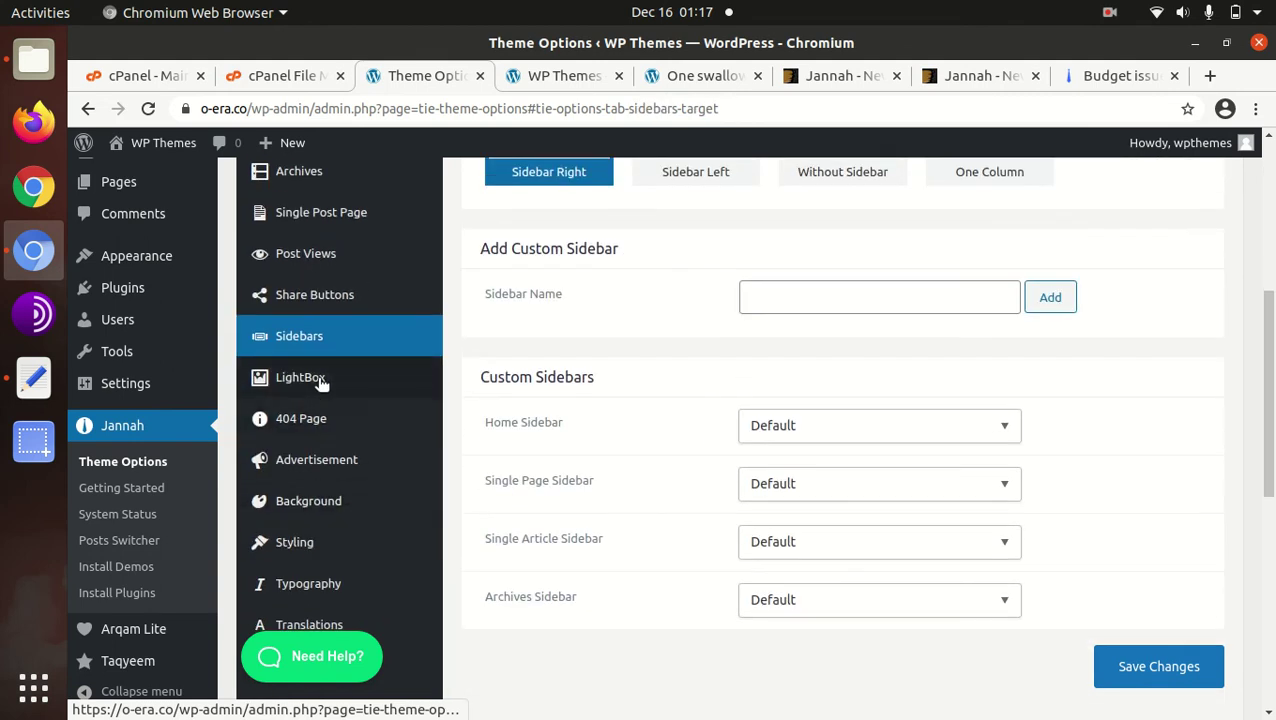
click(322, 384)
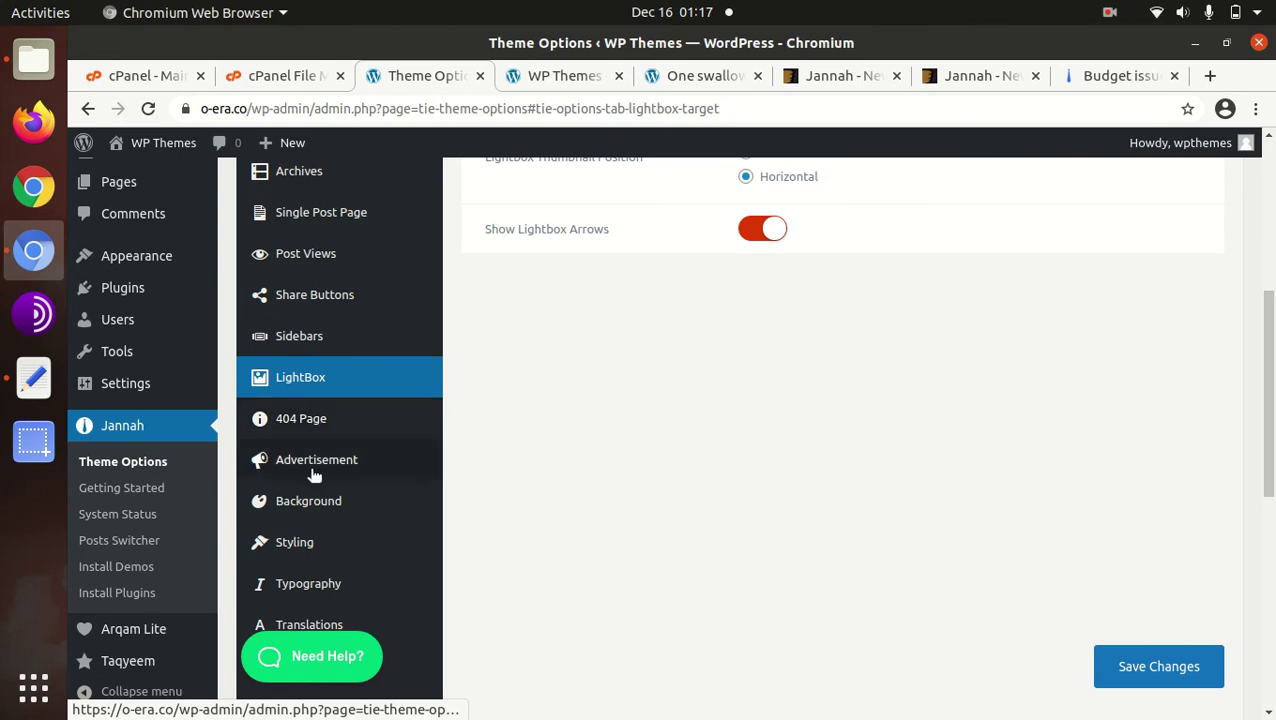
- Review the Advertisement settings, with the Header Ad enabled and a 728x90 placeholder image
click(327, 462)
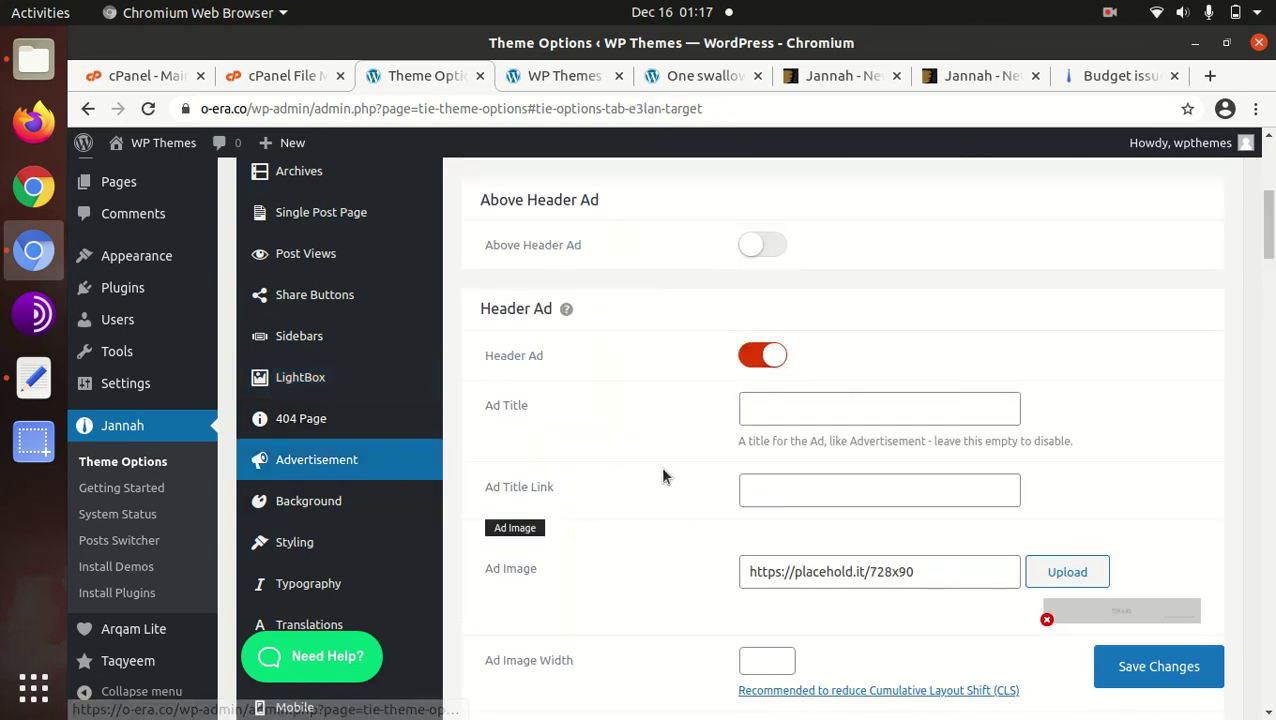
scroll(698, 455, down, 1)
scroll(698, 455, down, 4)
scroll(678, 372, down, 5)
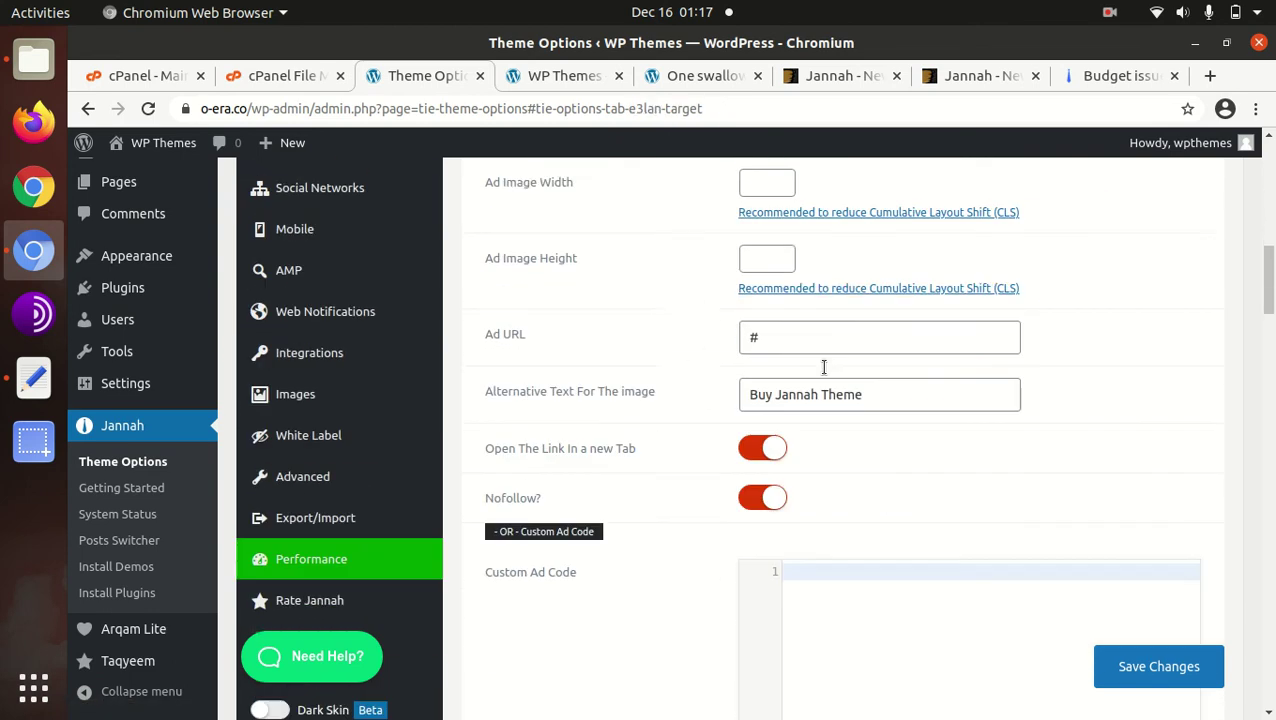
scroll(823, 368, down, 5)
scroll(825, 372, up, 6)
scroll(825, 374, up, 5)
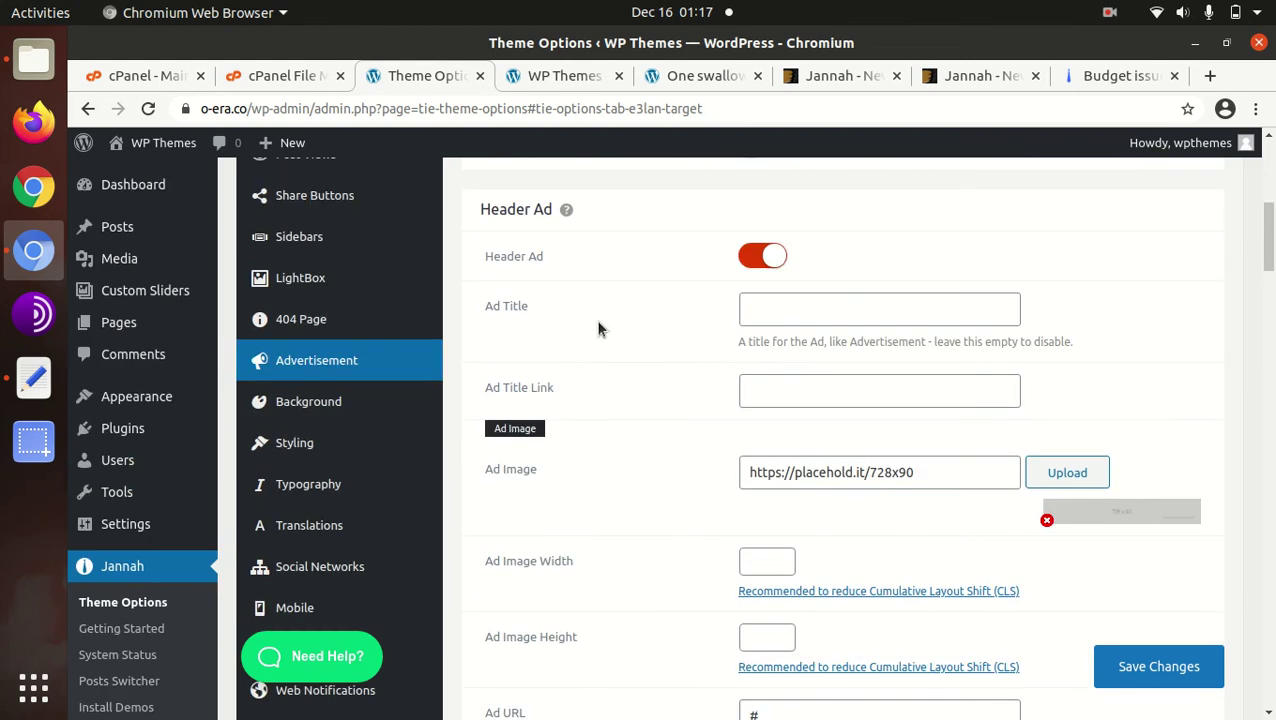
scroll(640, 345, down, 4)
scroll(418, 433, down, 5)
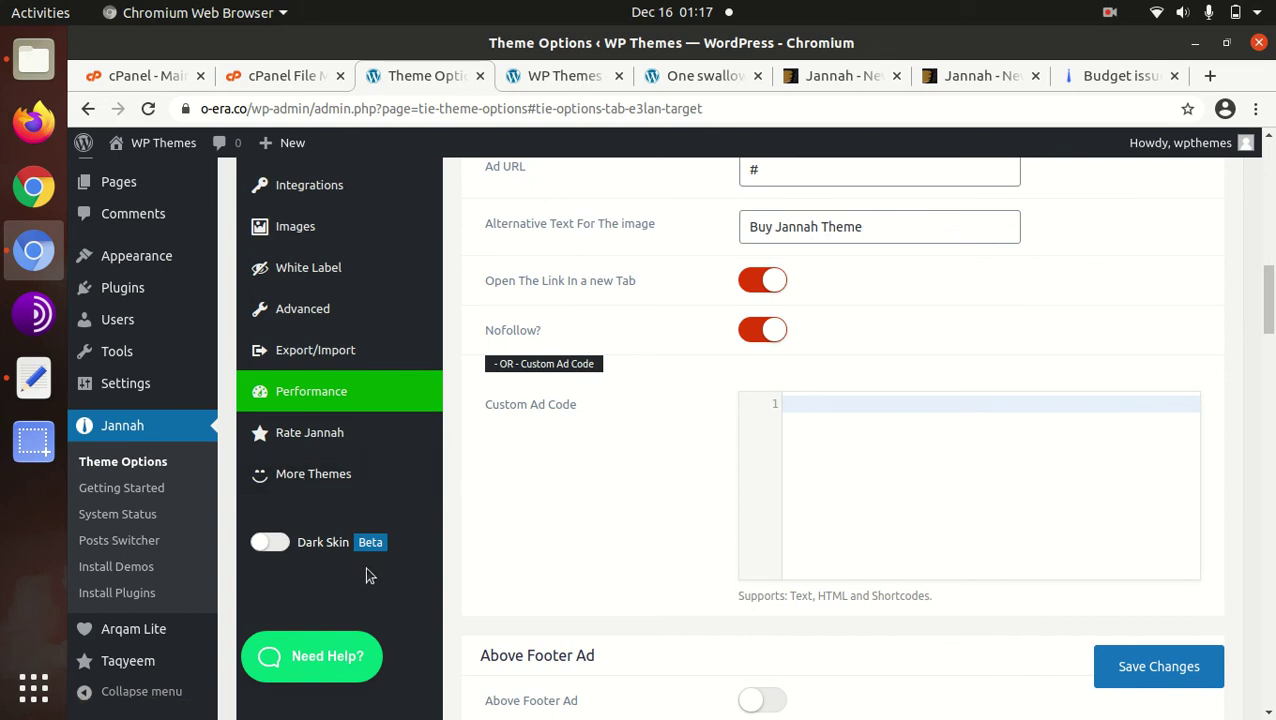
scroll(366, 568, up, 5)
scroll(366, 568, up, 5)
scroll(366, 568, up, 6)
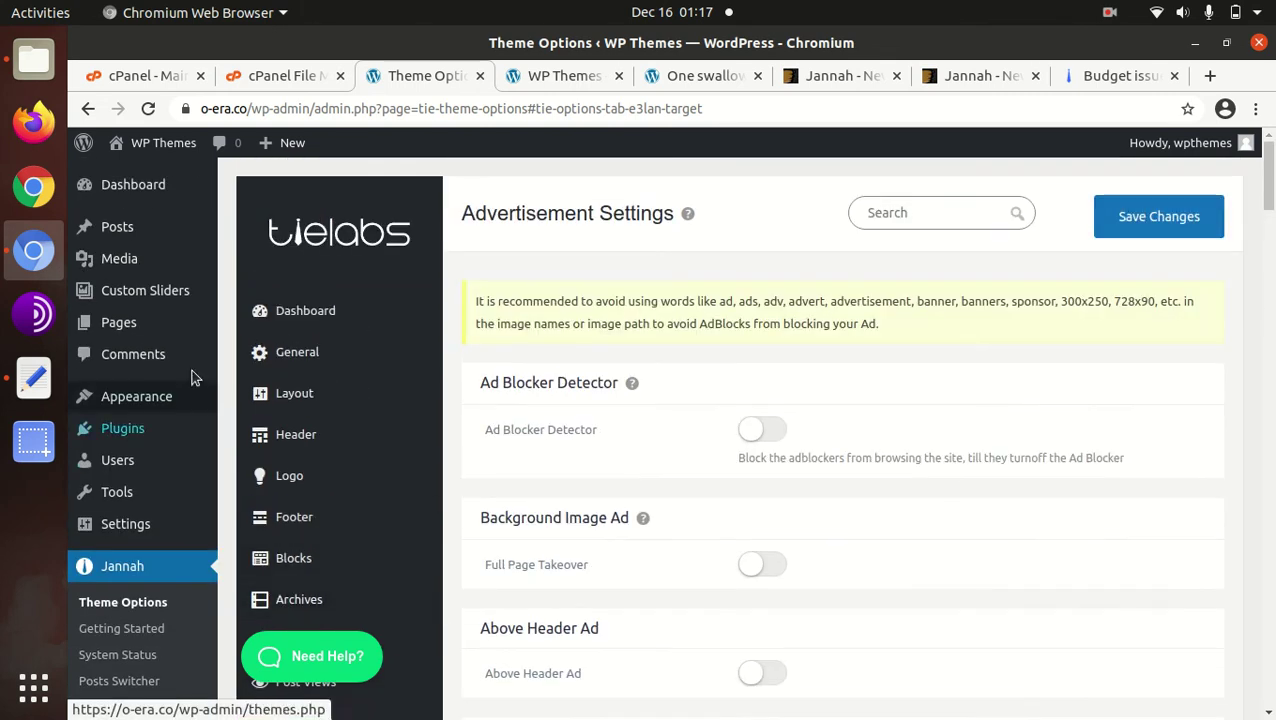
scroll(150, 300, down, 3)
scroll(142, 340, down, 2)
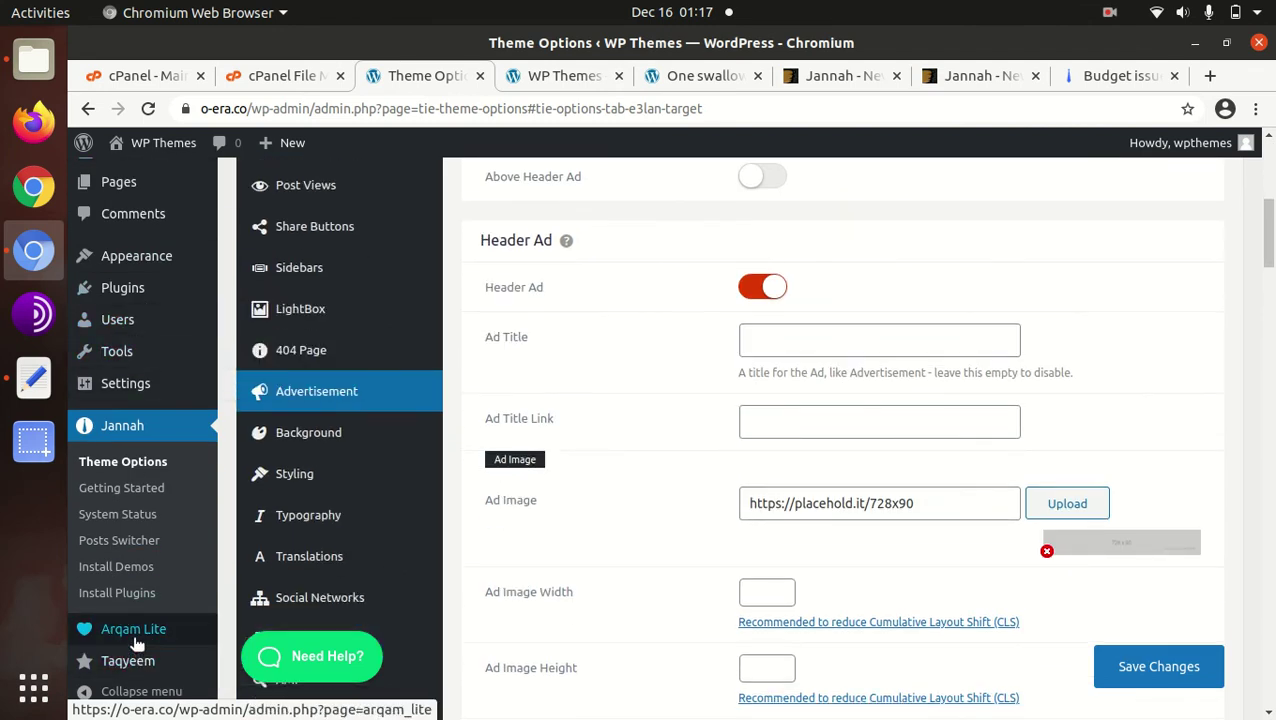
- Look through Arqam Lite's social counter settings, then go to Taqyeem Settings
scroll(130, 655, down, 5)
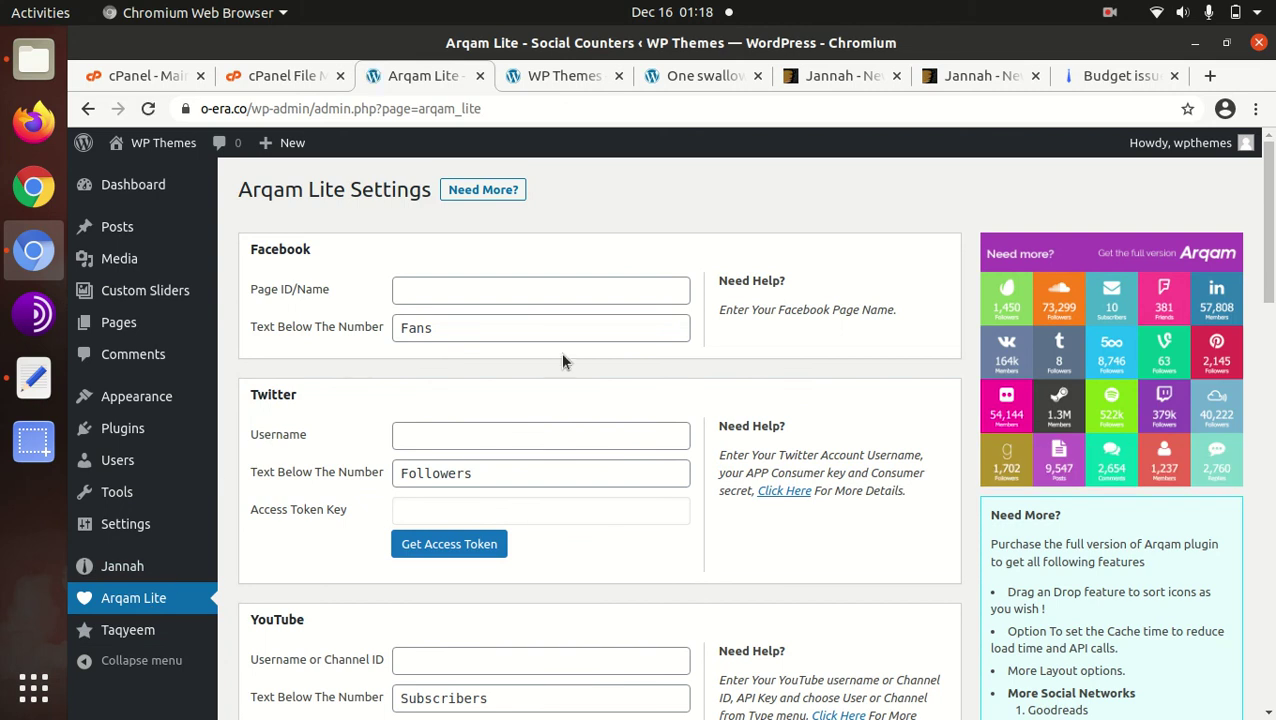
scroll(560, 370, down, 3)
scroll(378, 460, down, 6)
scroll(378, 460, down, 5)
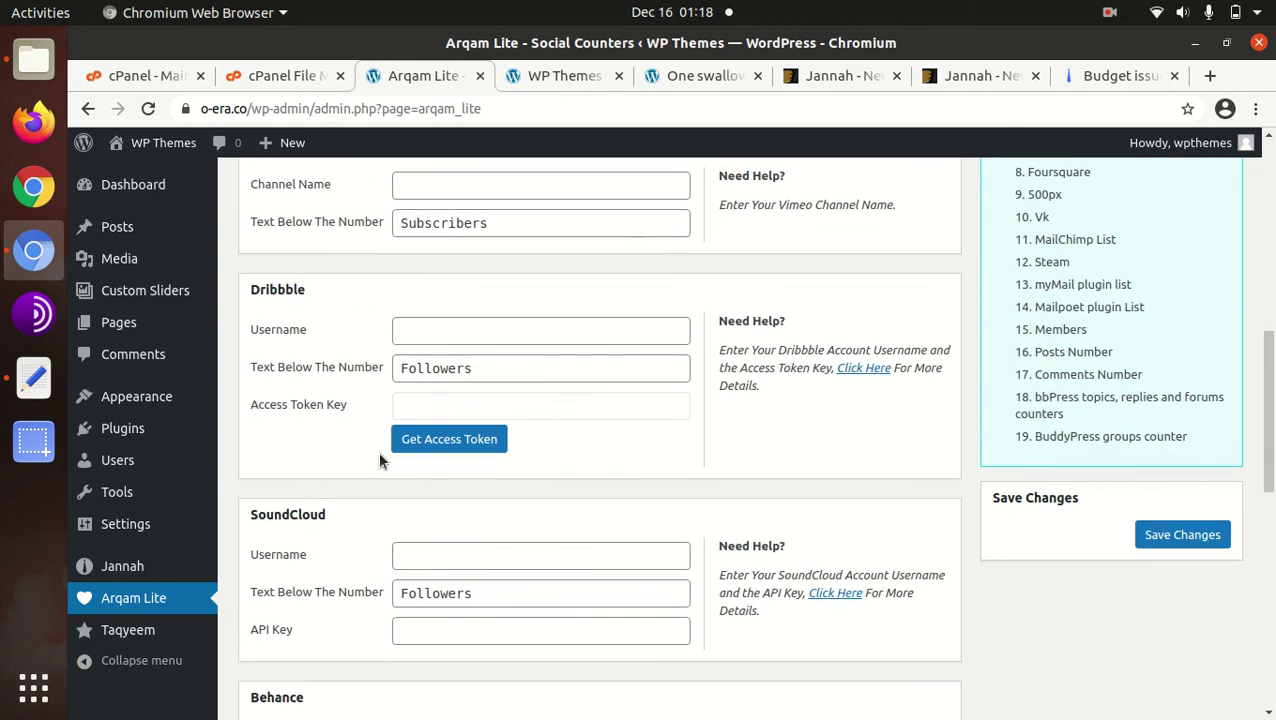
scroll(378, 460, down, 5)
scroll(379, 459, down, 6)
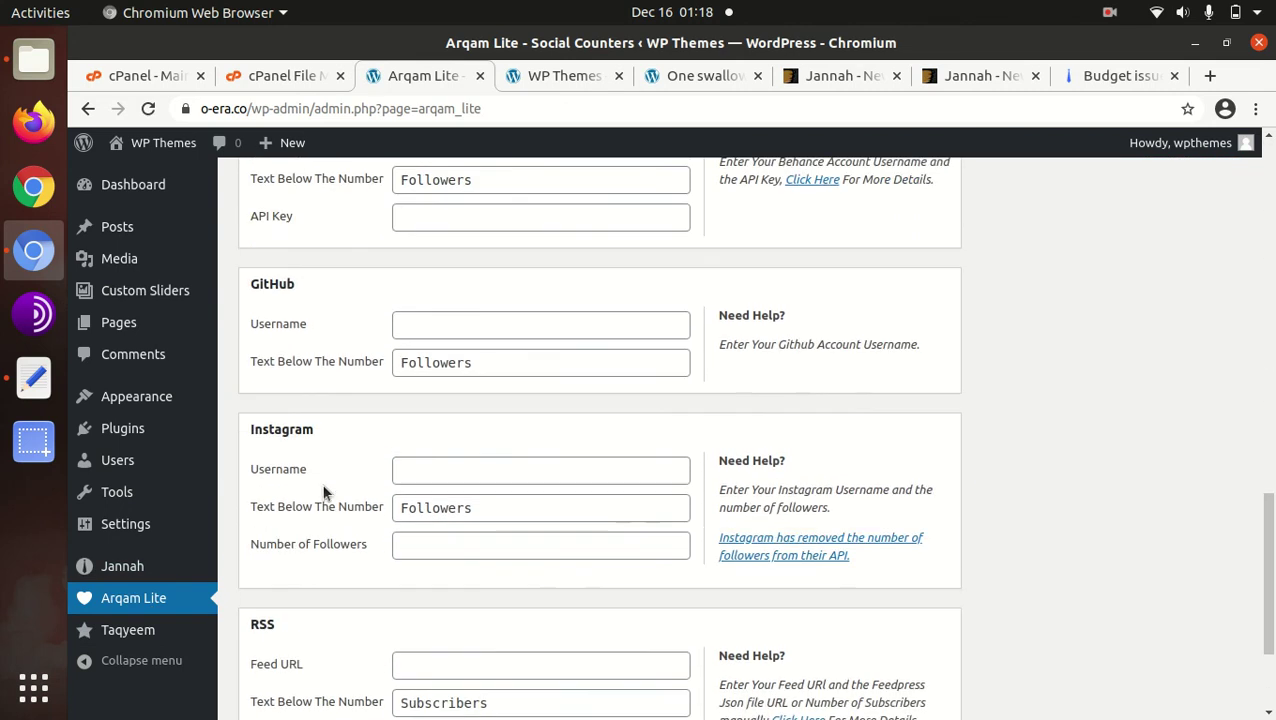
click(148, 640)
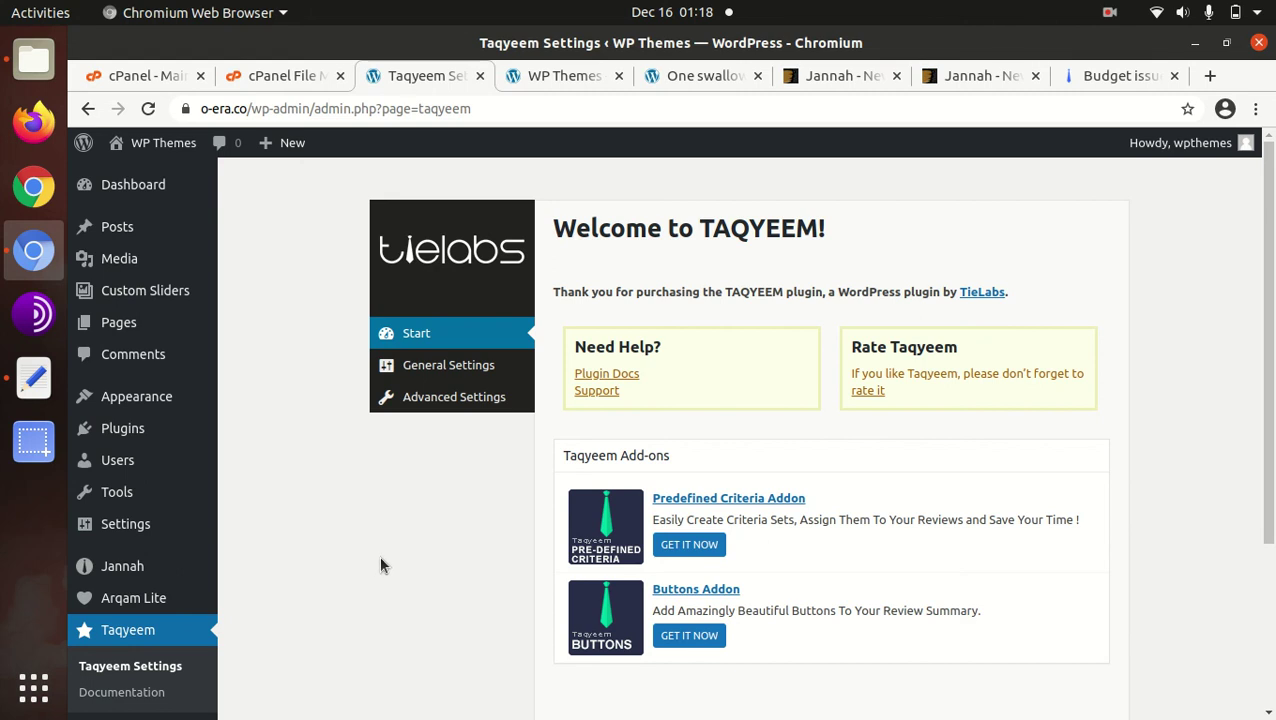
mouse_move(133, 184)
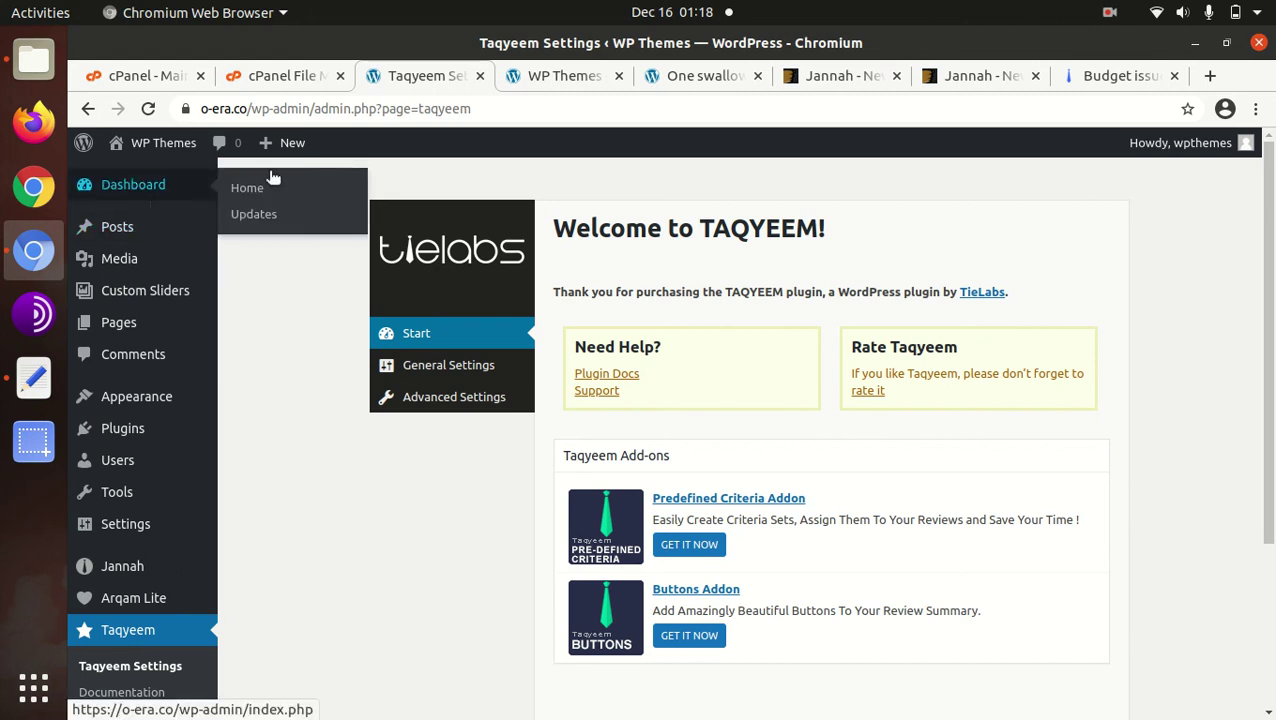
- Reload the o-era.co front page and close the 'One swallow does not make the spring' tab
click(560, 78)
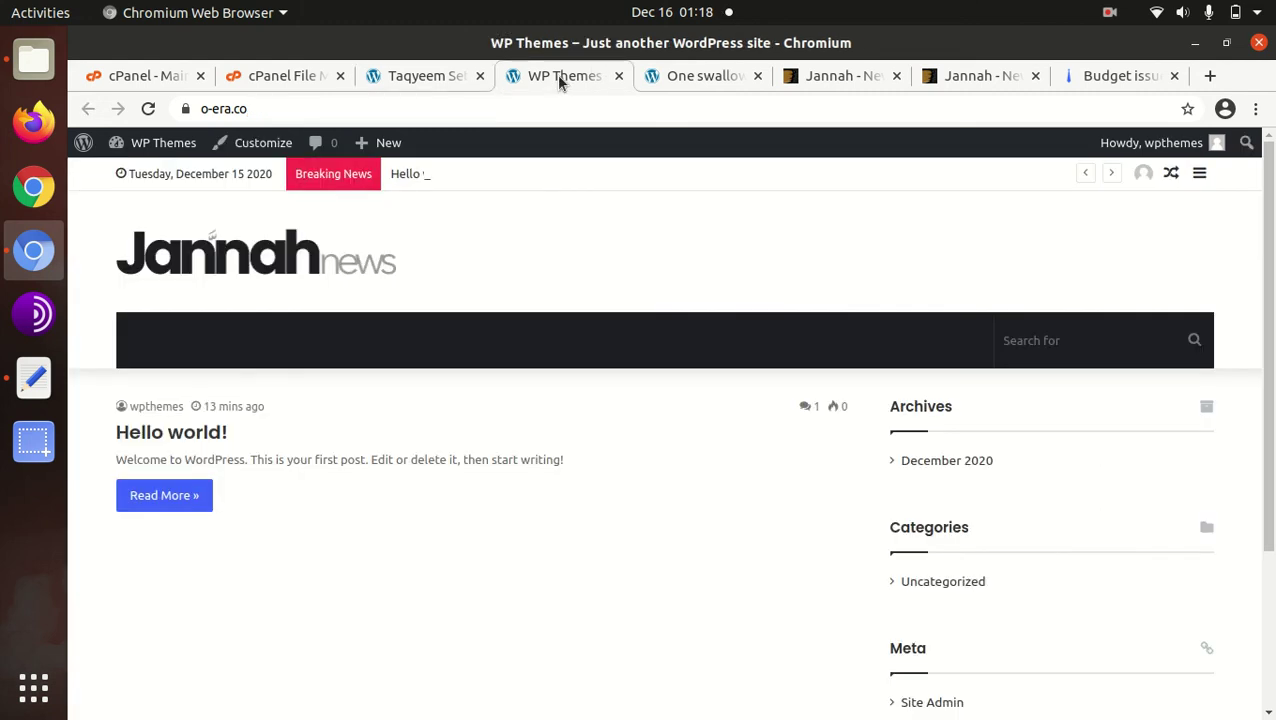
click(148, 108)
click(680, 78)
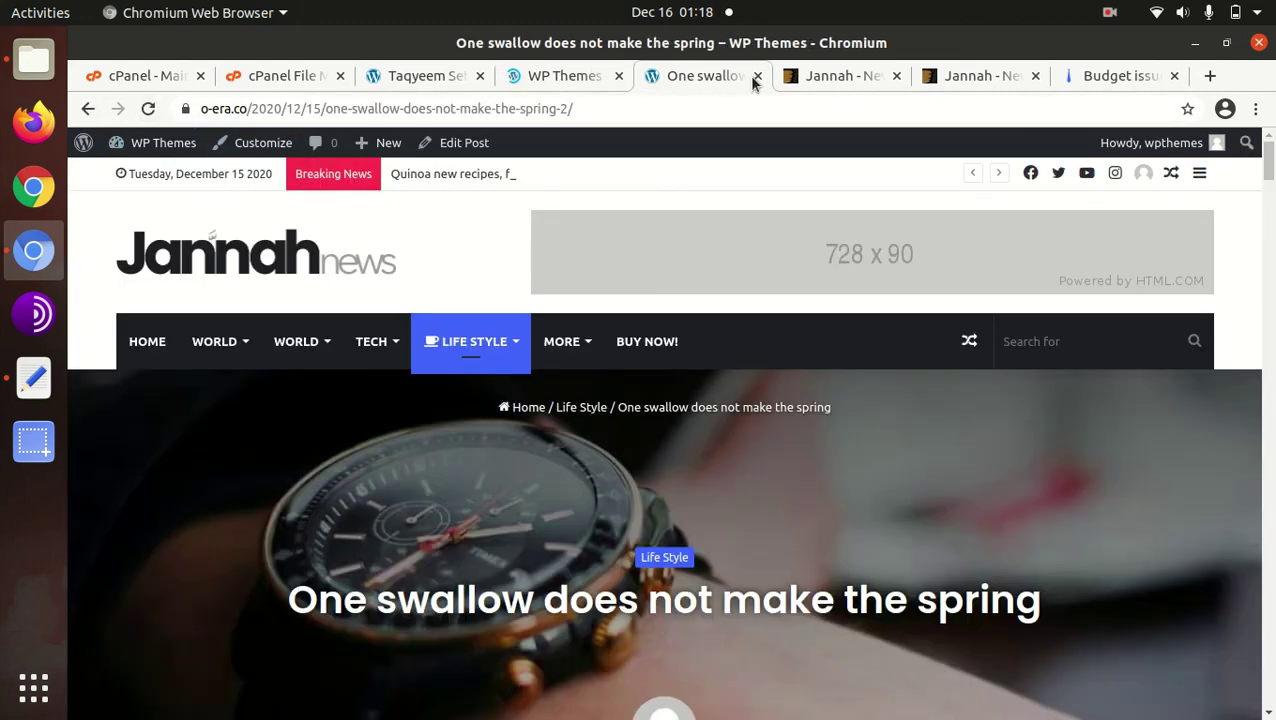
click(756, 78)
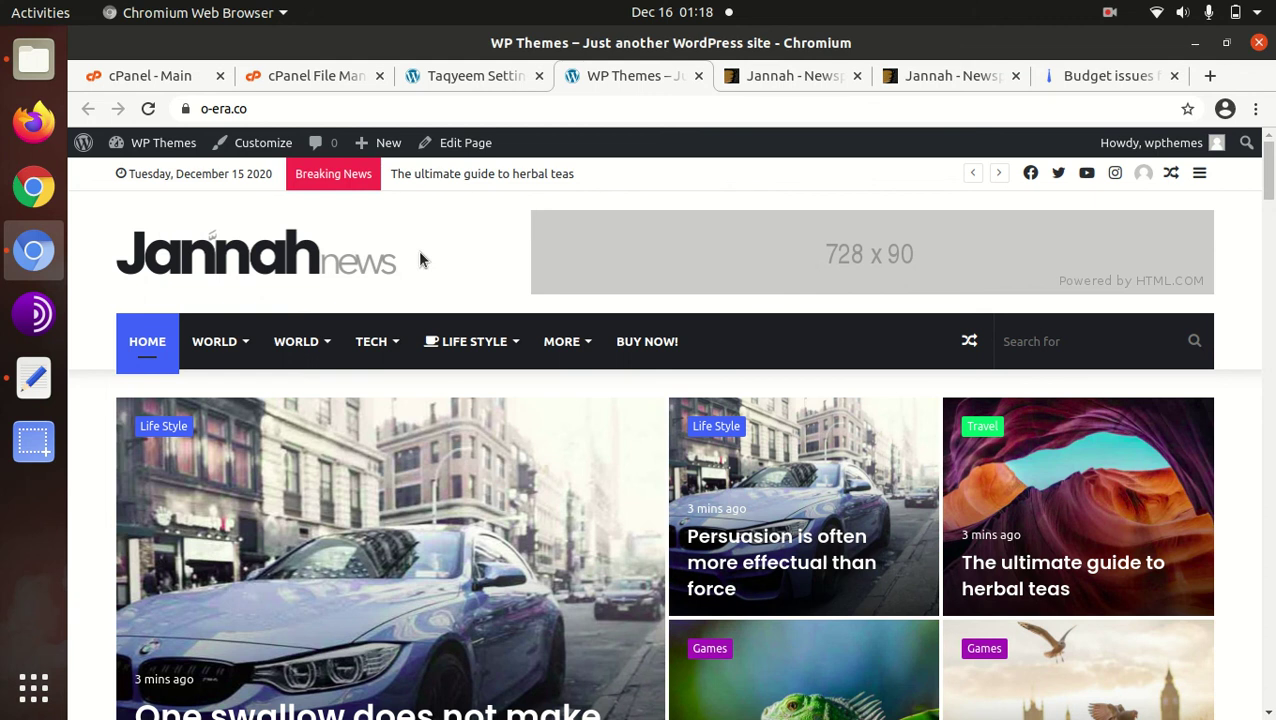
scroll(418, 260, down, 2)
scroll(418, 260, down, 2)
scroll(414, 285, down, 2)
scroll(414, 285, down, 1)
scroll(416, 284, down, 2)
scroll(416, 284, down, 2)
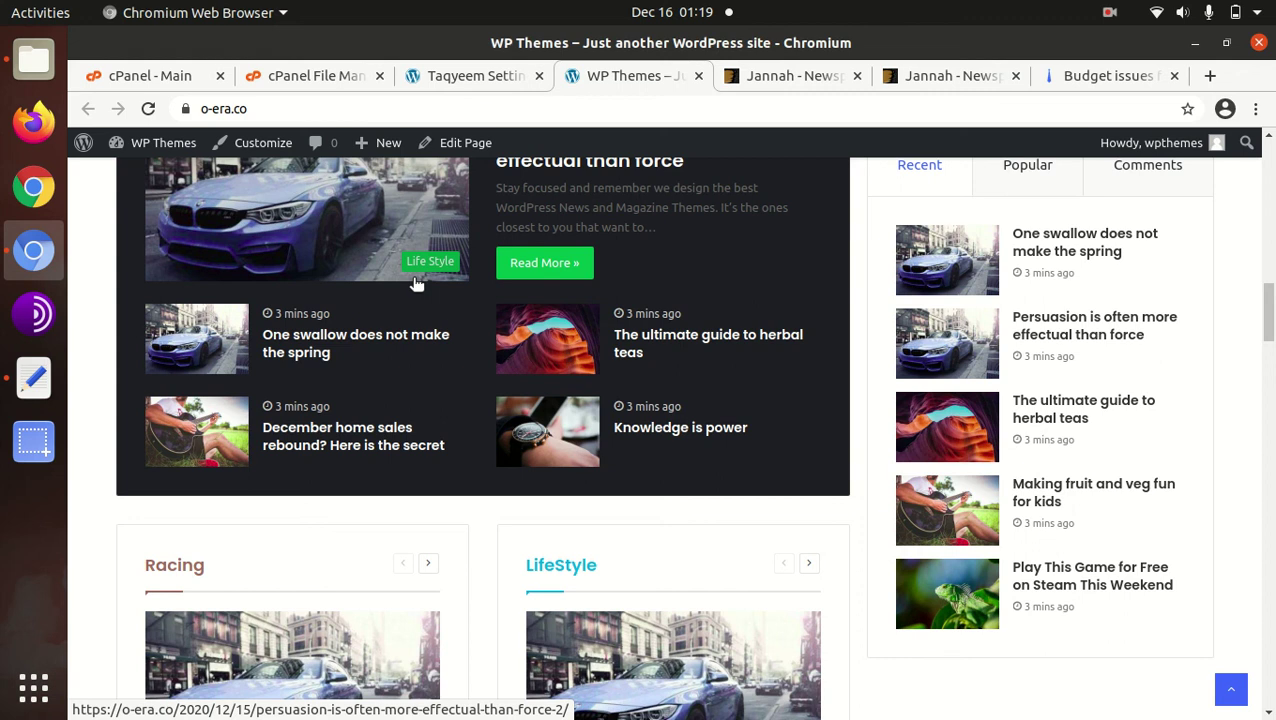
scroll(601, 392, up, 4)
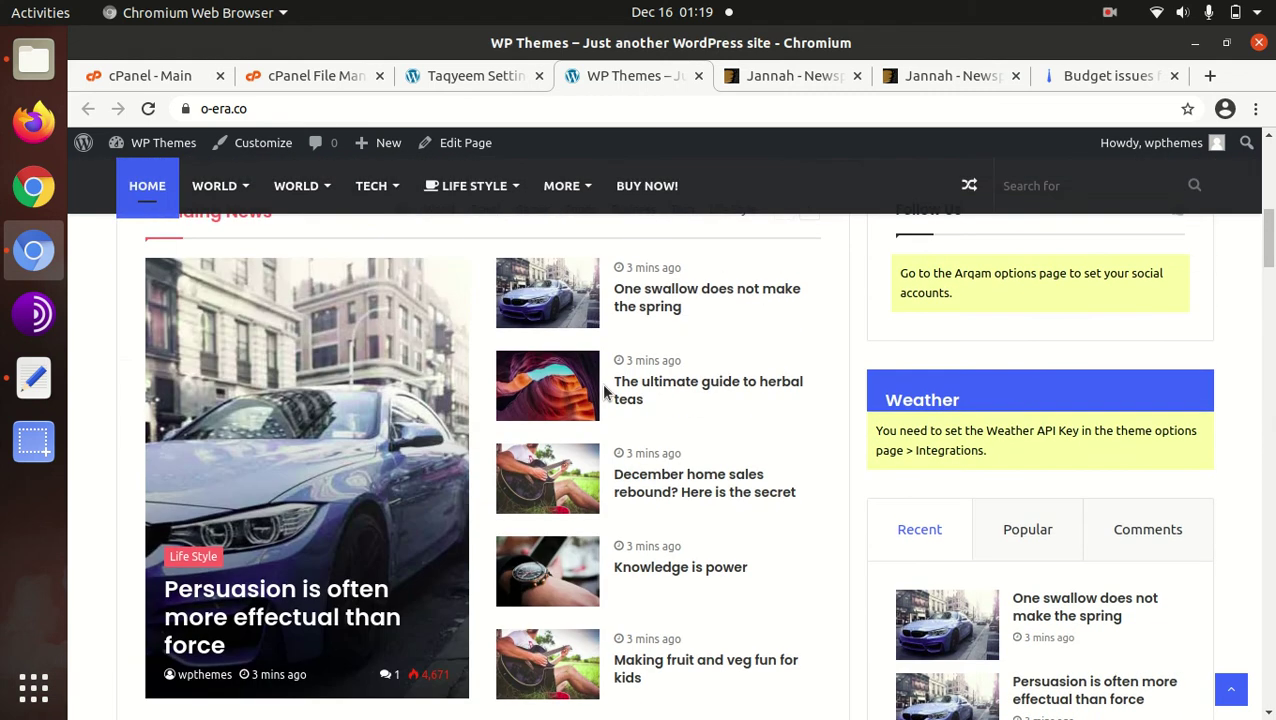
scroll(557, 345, up, 4)
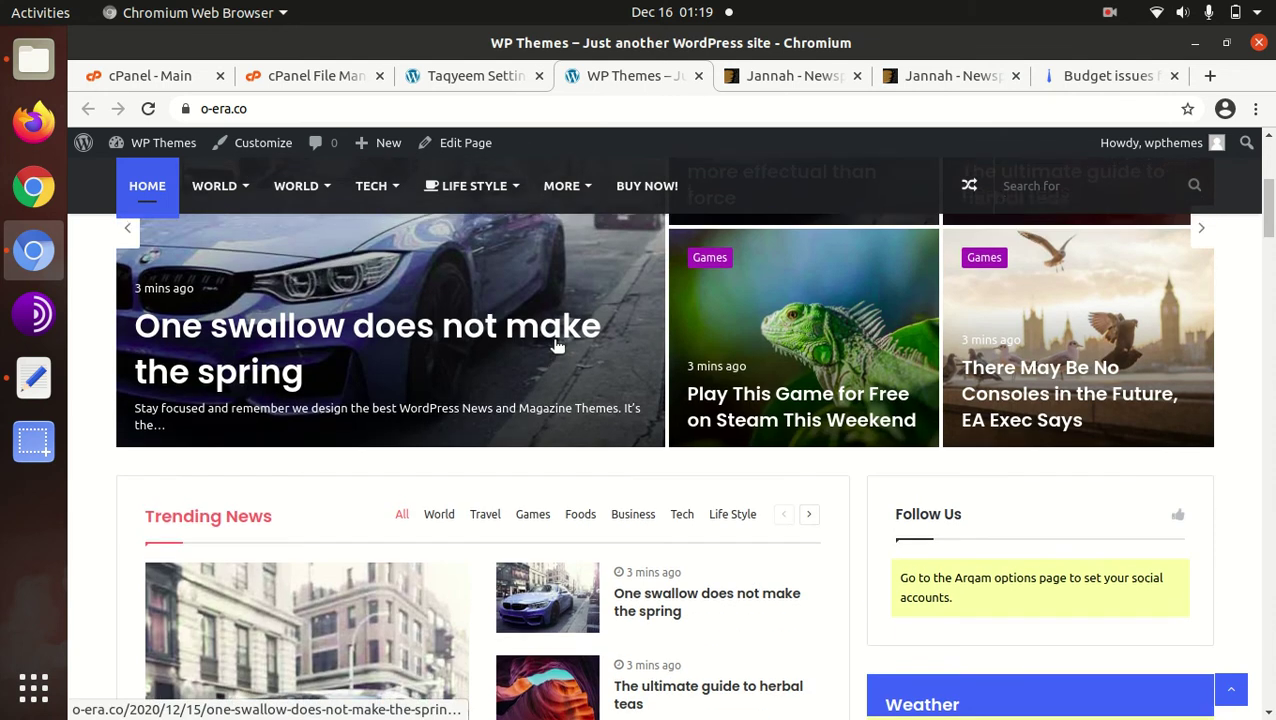
scroll(557, 345, up, 3)
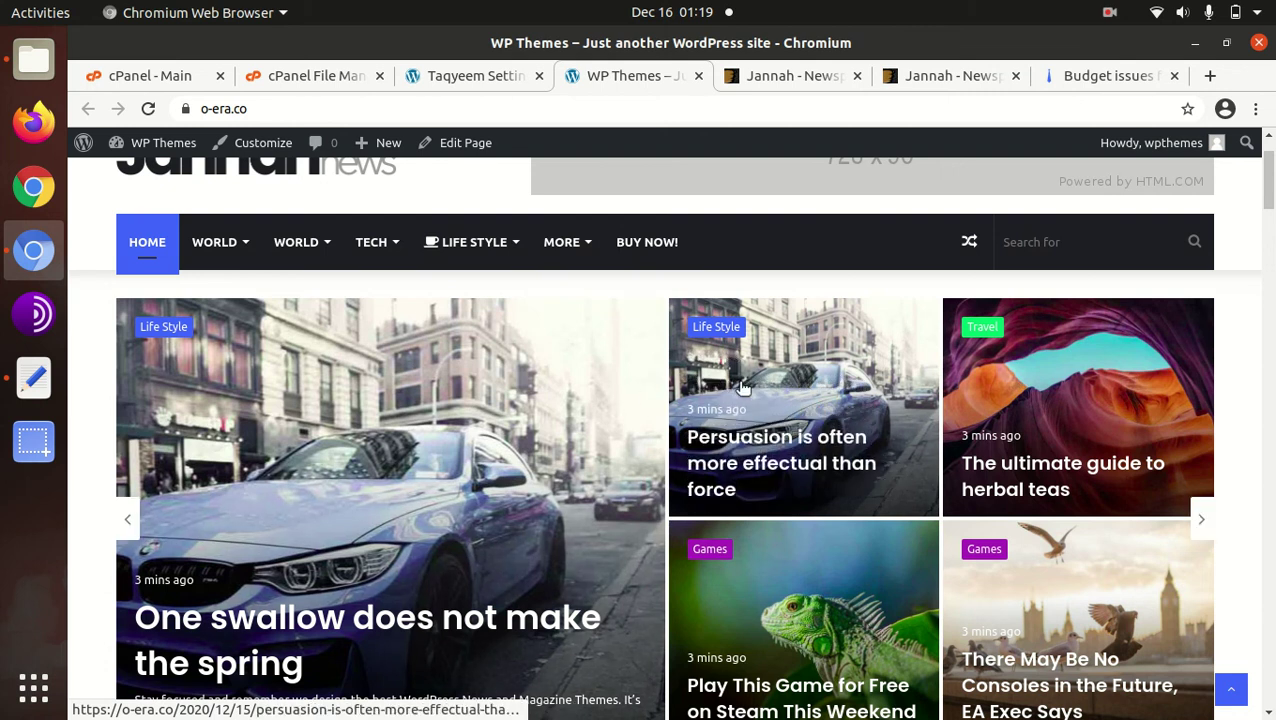
mouse_move(803, 407)
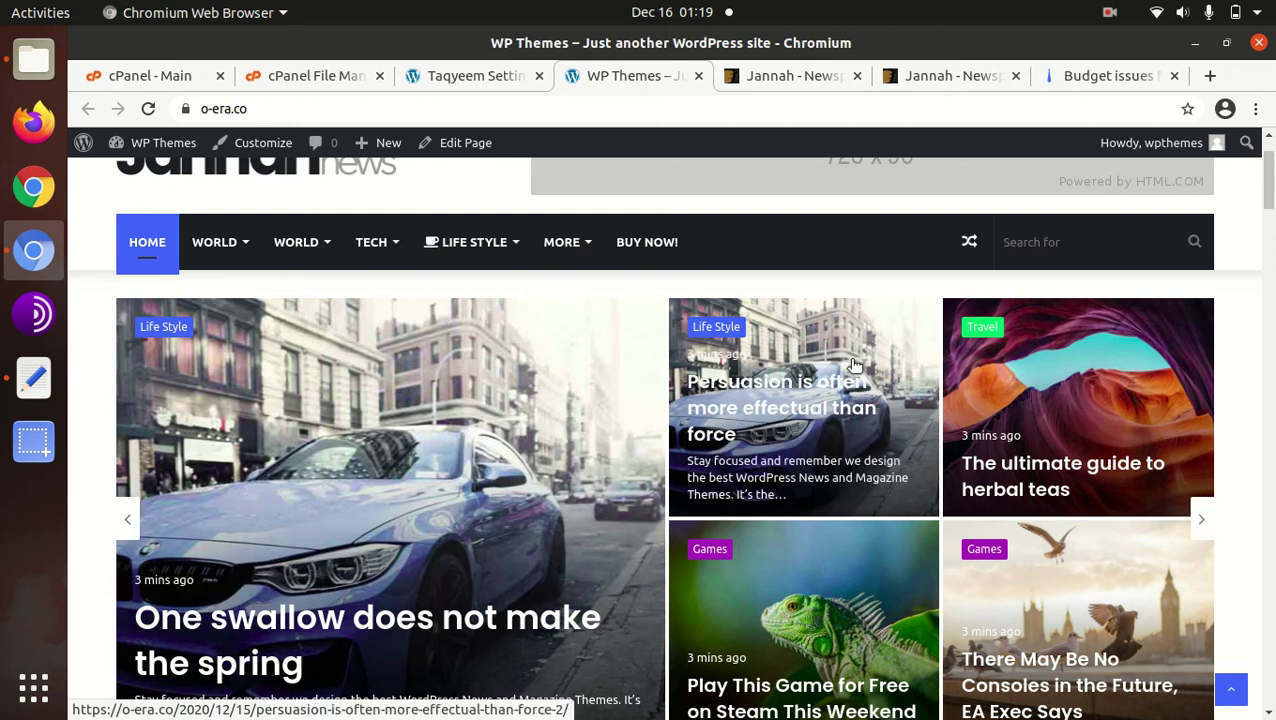
scroll(1096, 410, down, 3)
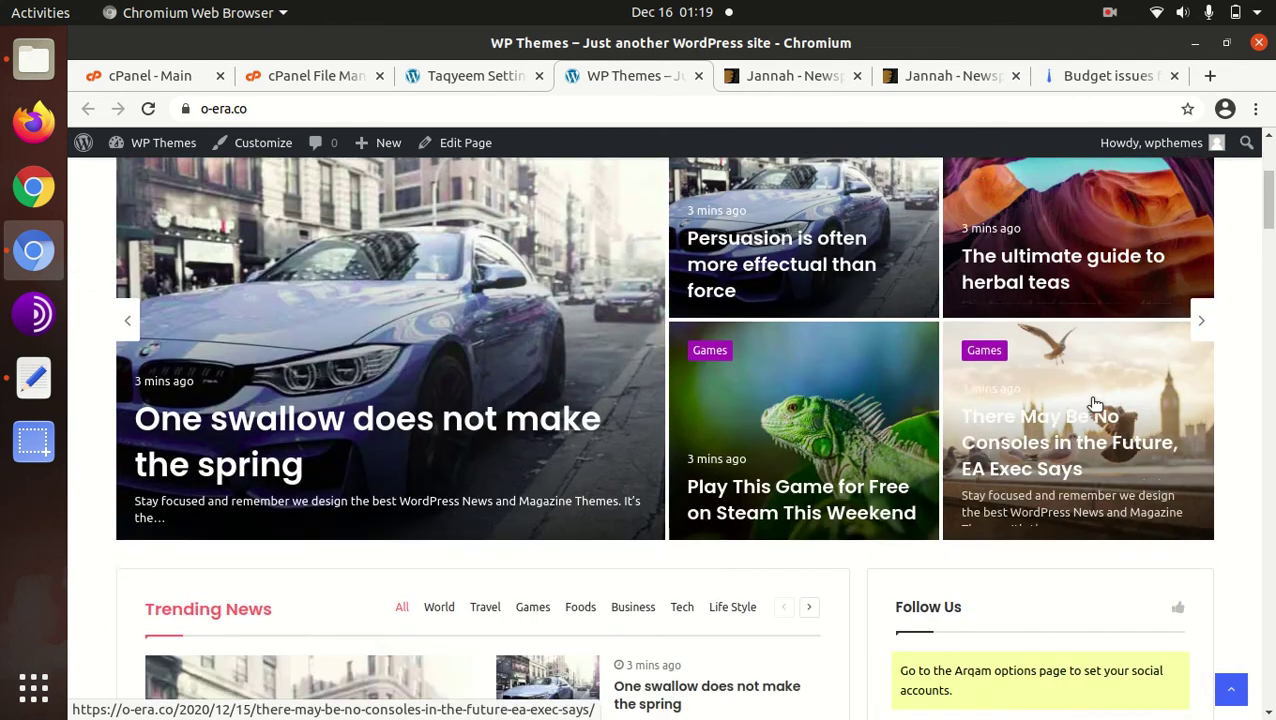
scroll(1000, 390, down, 3)
scroll(855, 365, down, 3)
scroll(853, 370, down, 3)
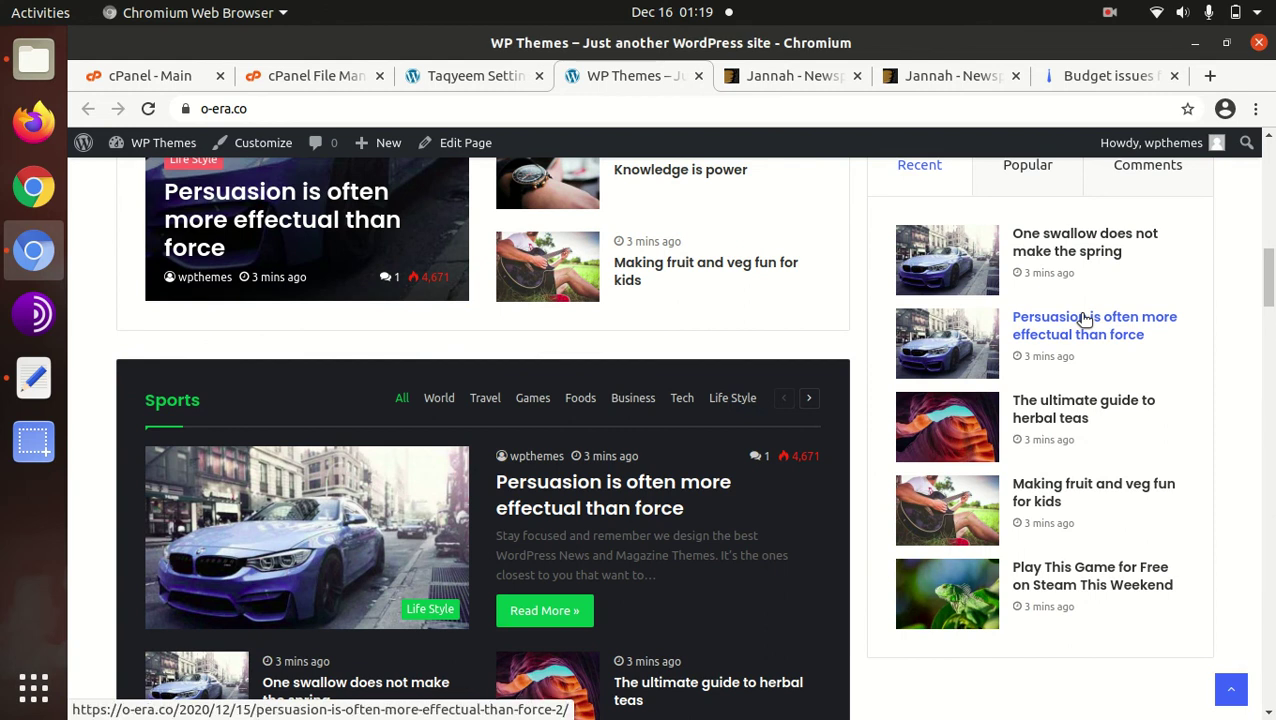
scroll(876, 378, down, 6)
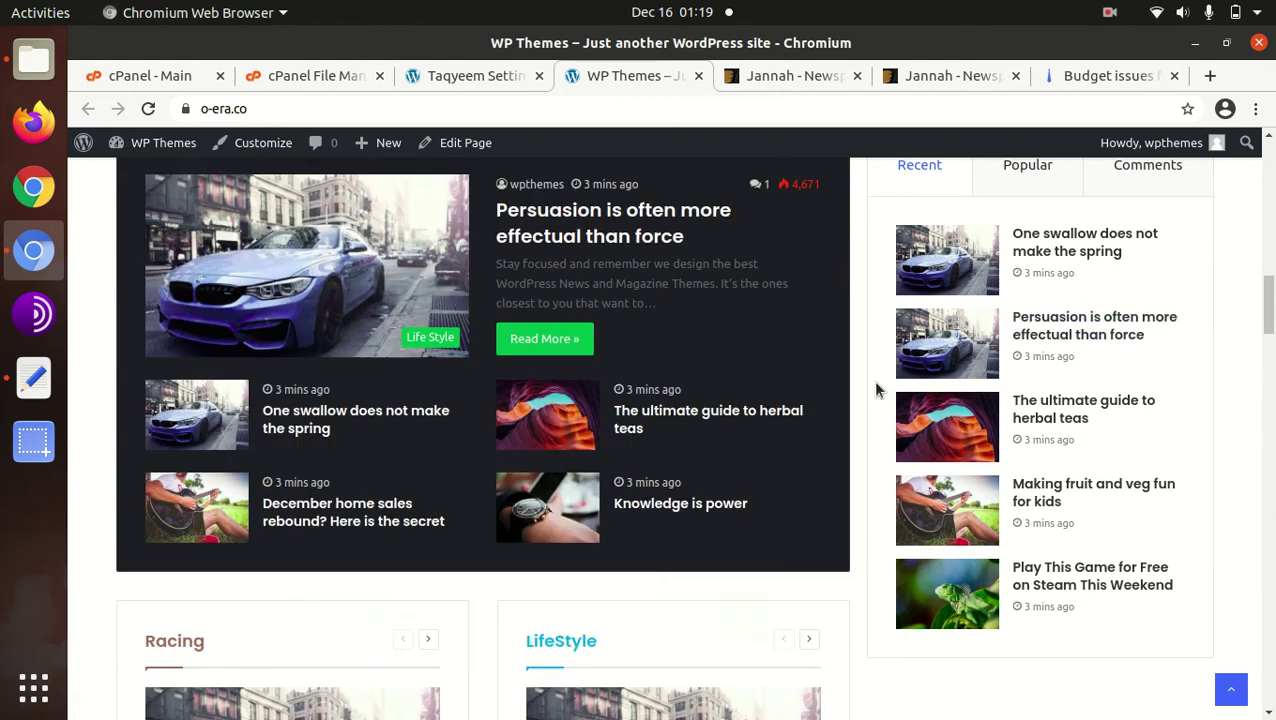
scroll(873, 389, down, 3)
scroll(873, 389, down, 2)
scroll(873, 389, down, 2)
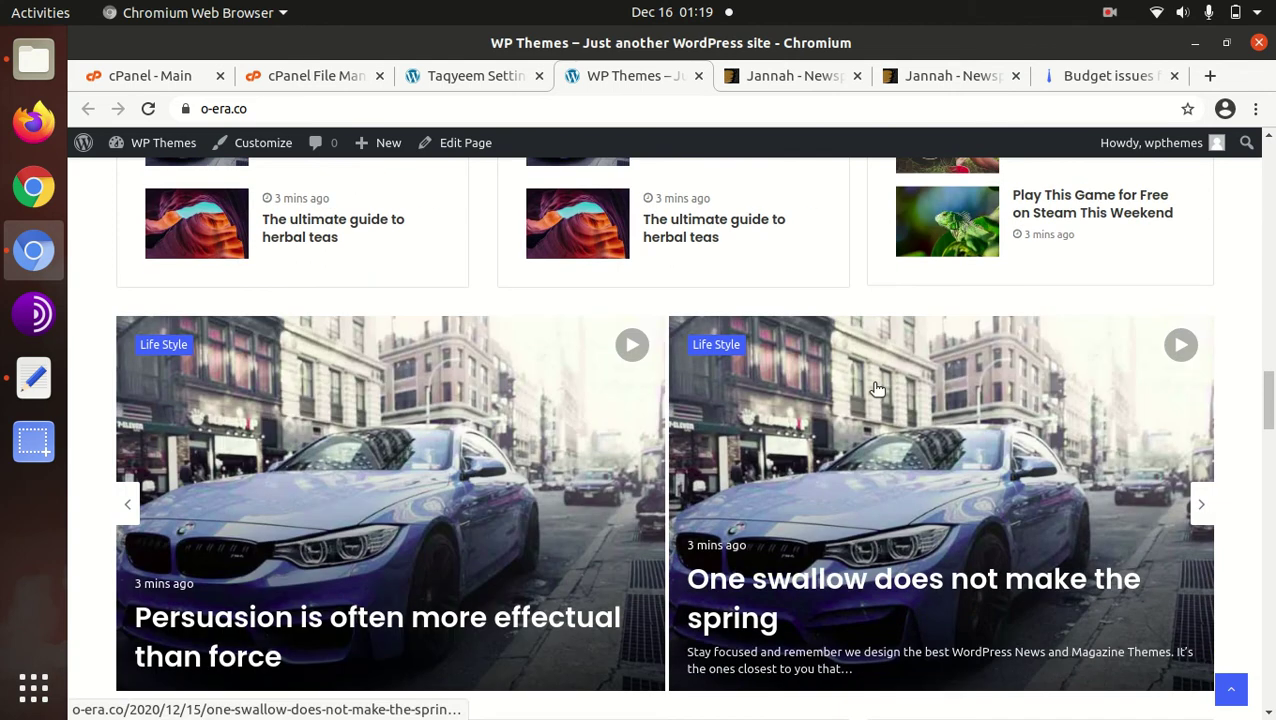